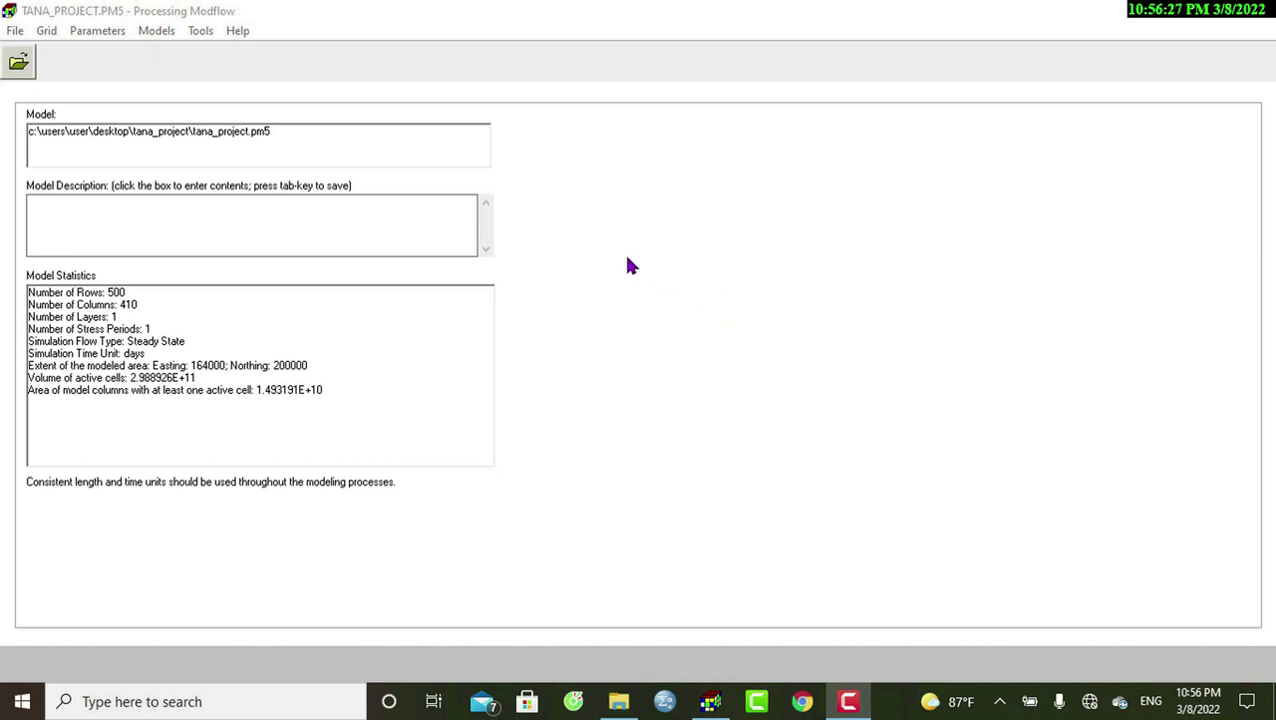
Step: Open the model tana_project.pm5 from the Tana_Project folder
click(14, 31)
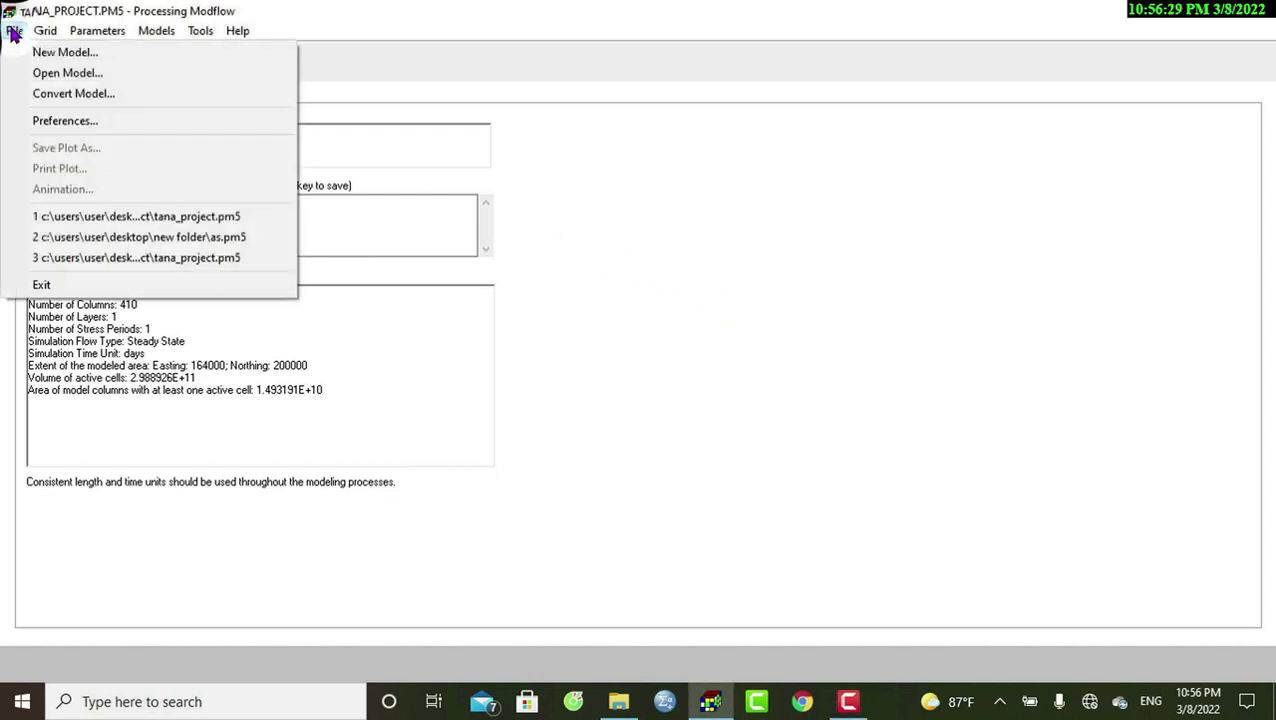
click(46, 74)
click(245, 140)
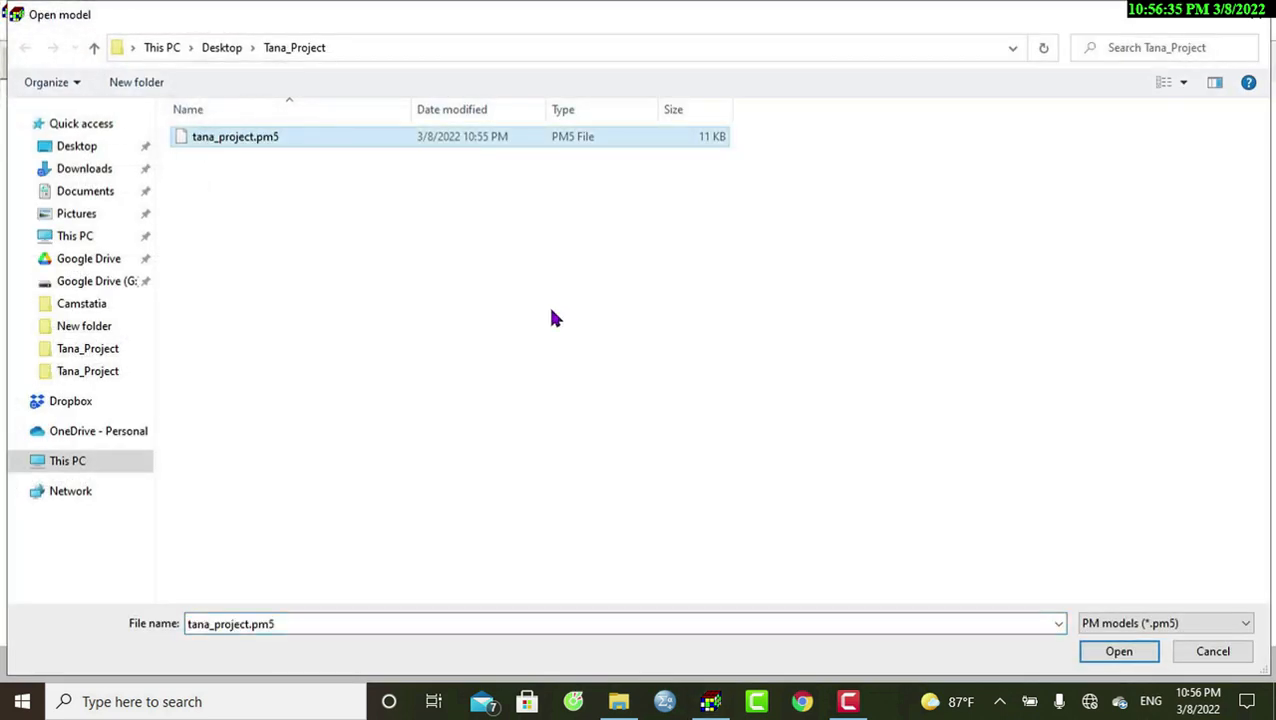
click(1110, 655)
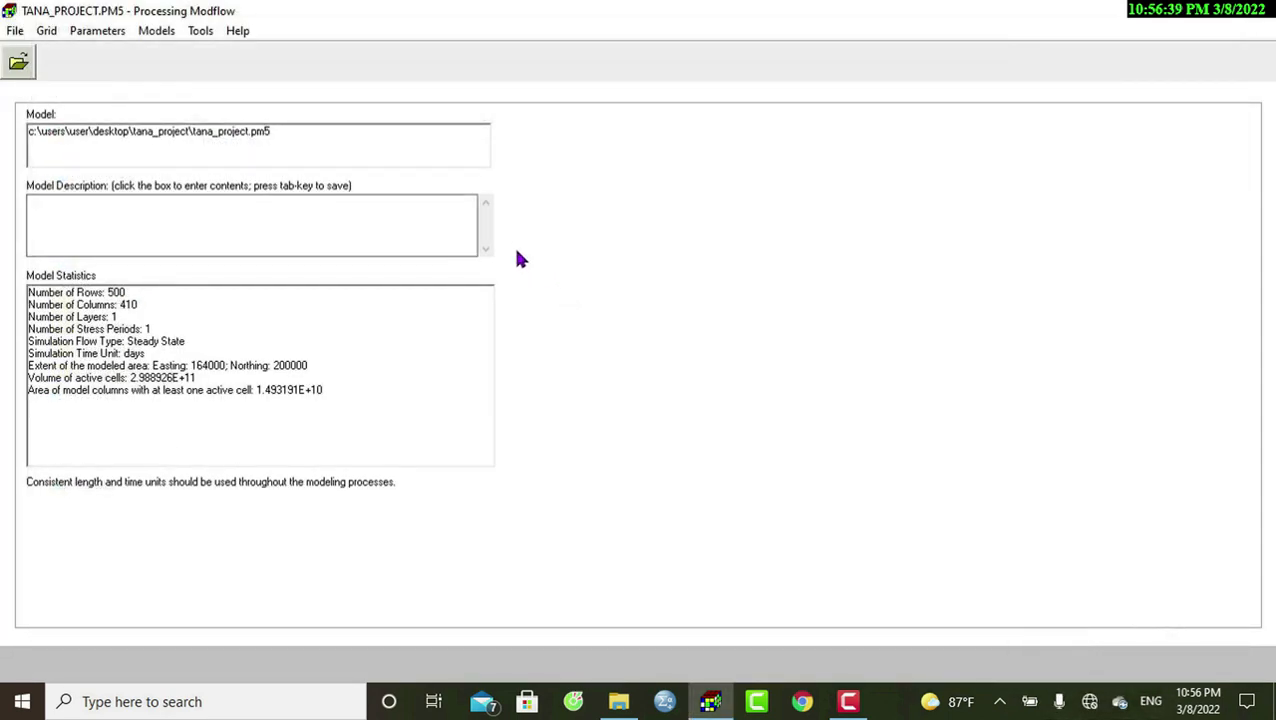
Step: Open the Well package among the MODFLOW flow packages and load the model grid
click(156, 31)
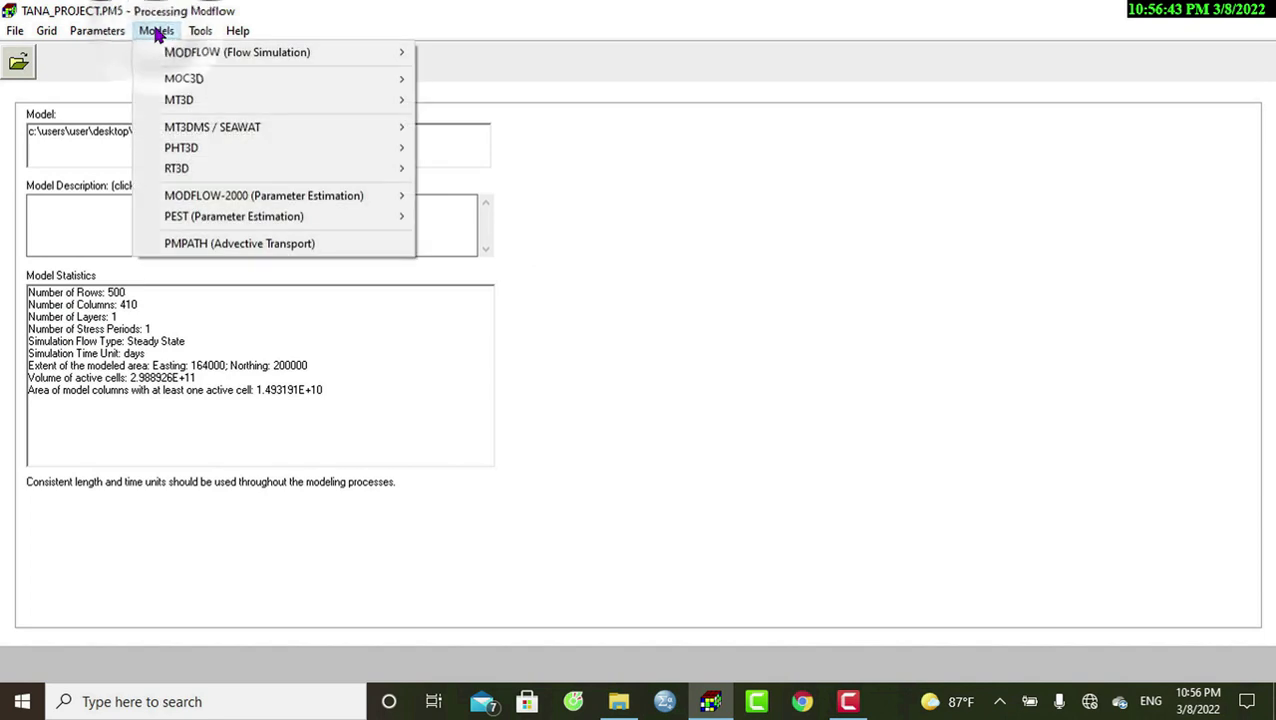
mouse_move(163, 57)
mouse_move(520, 52)
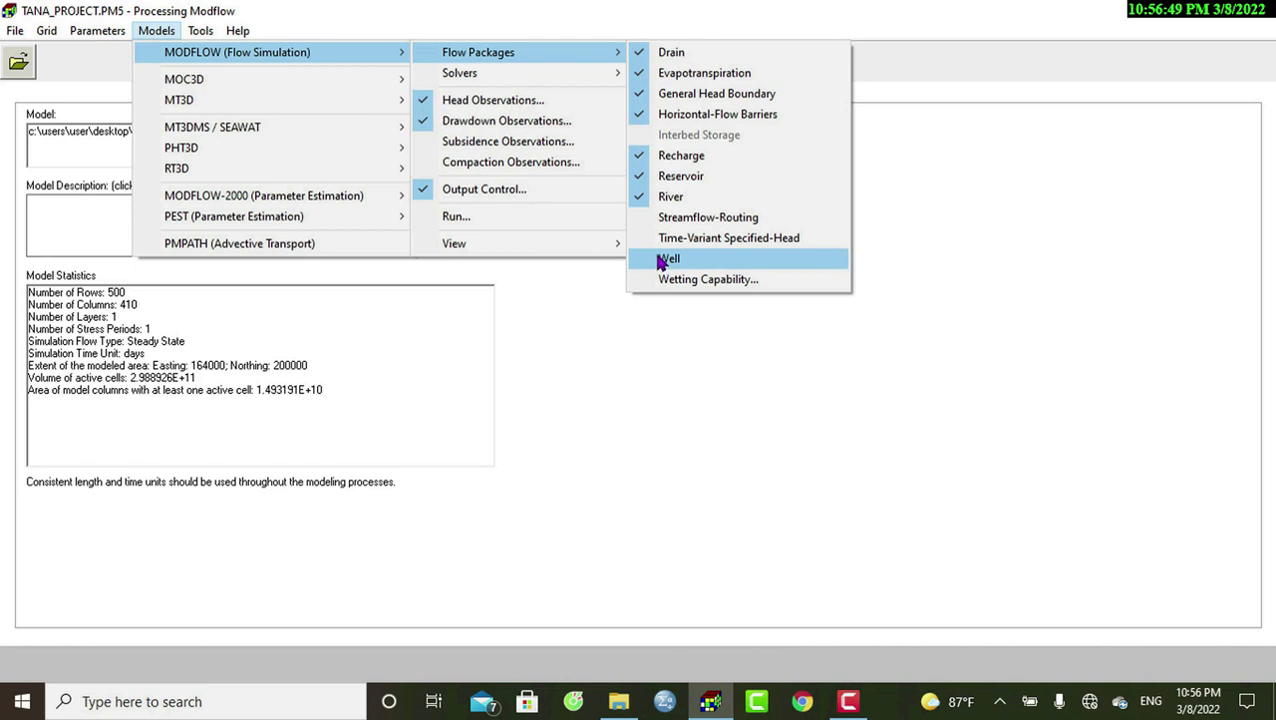
click(661, 262)
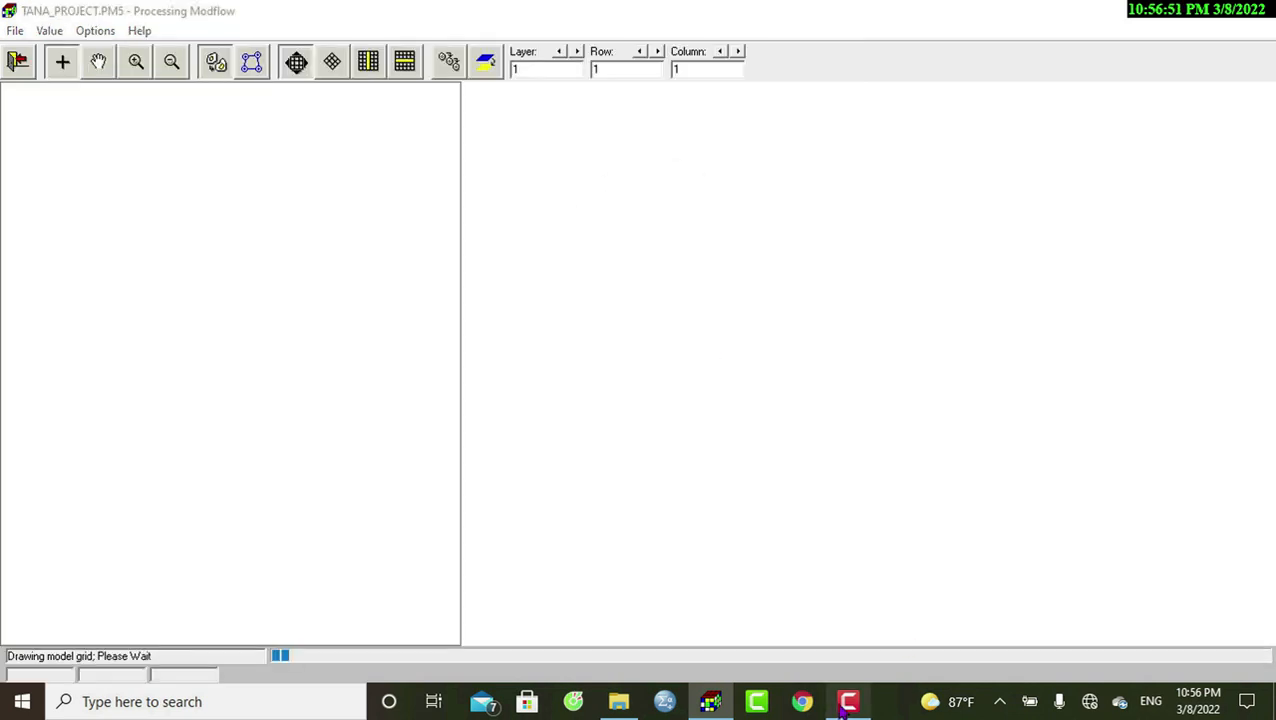
mouse_move(845, 706)
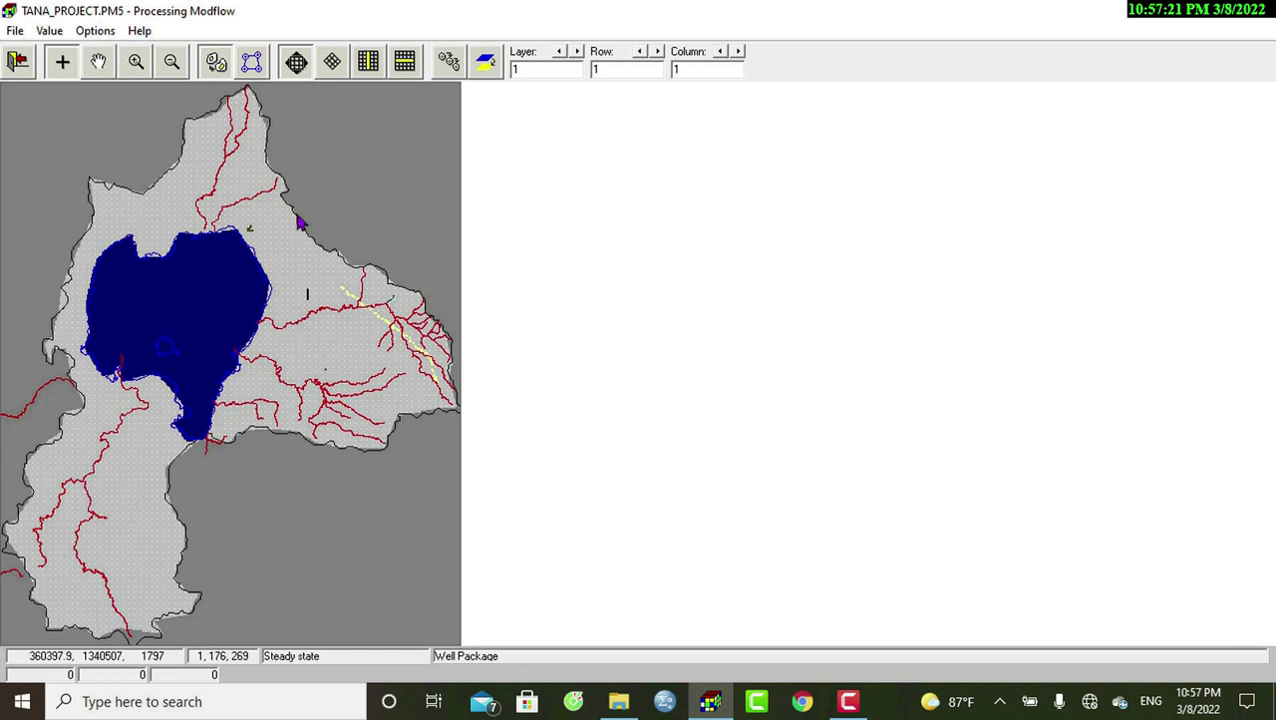
Step: Add a pumping well in layer 1, row 222, column 269 with an injection rate of -30
click(251, 63)
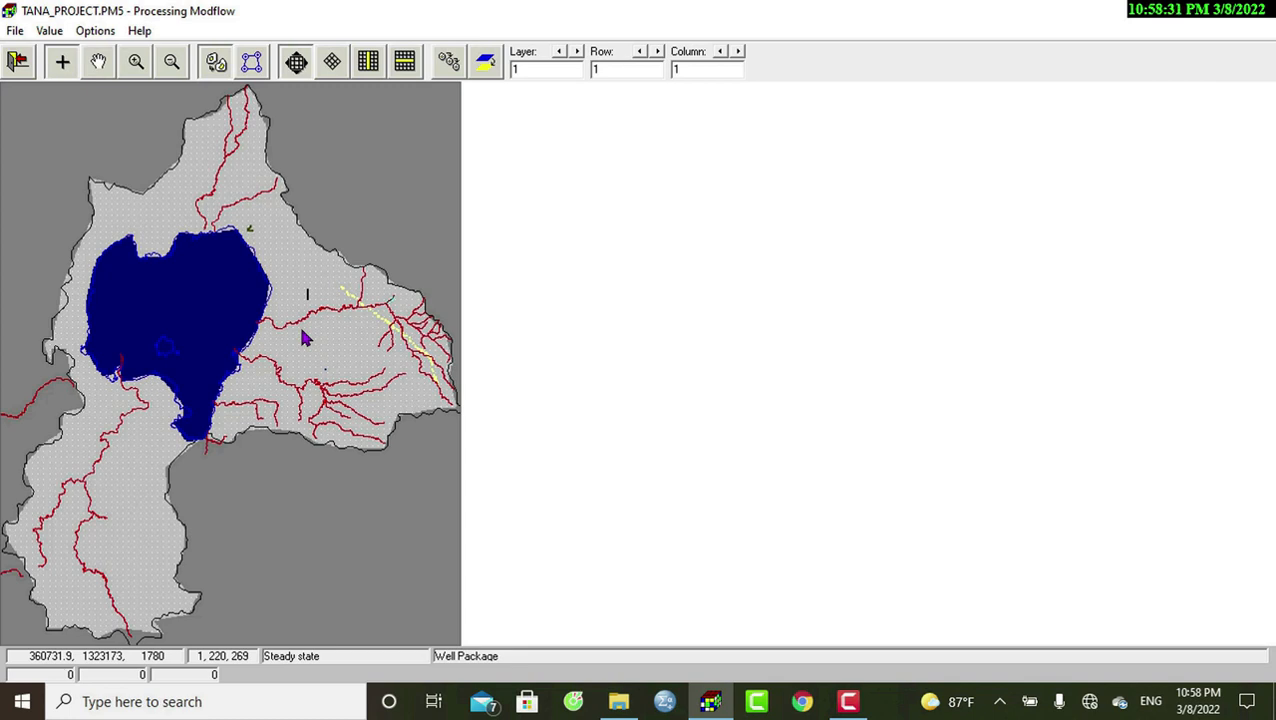
click(305, 340)
right_click(304, 339)
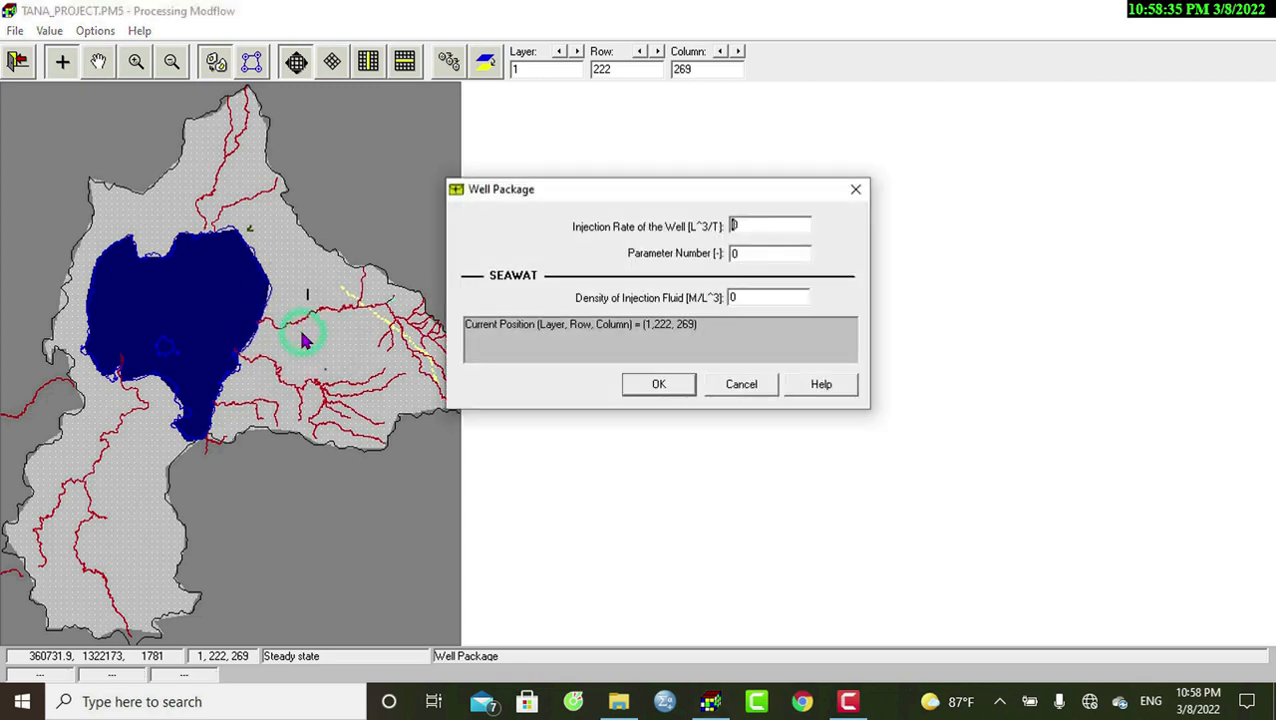
double_click(734, 227)
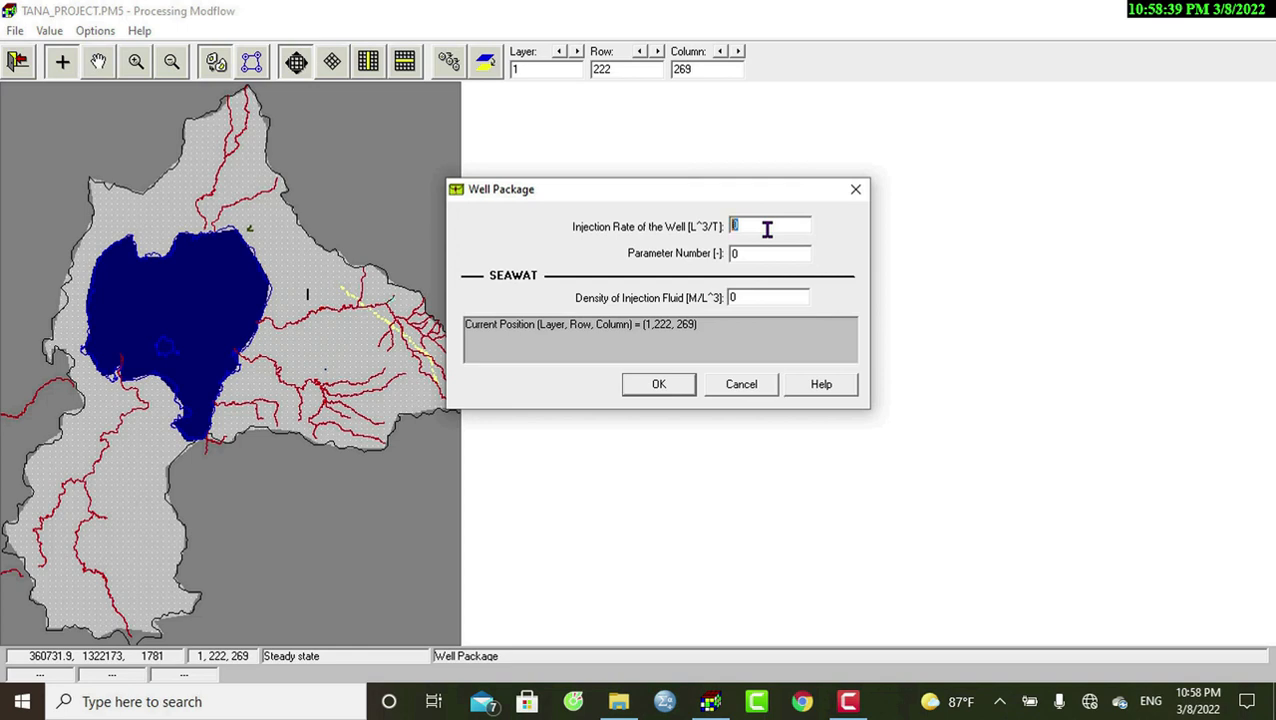
text(-30)
click(672, 386)
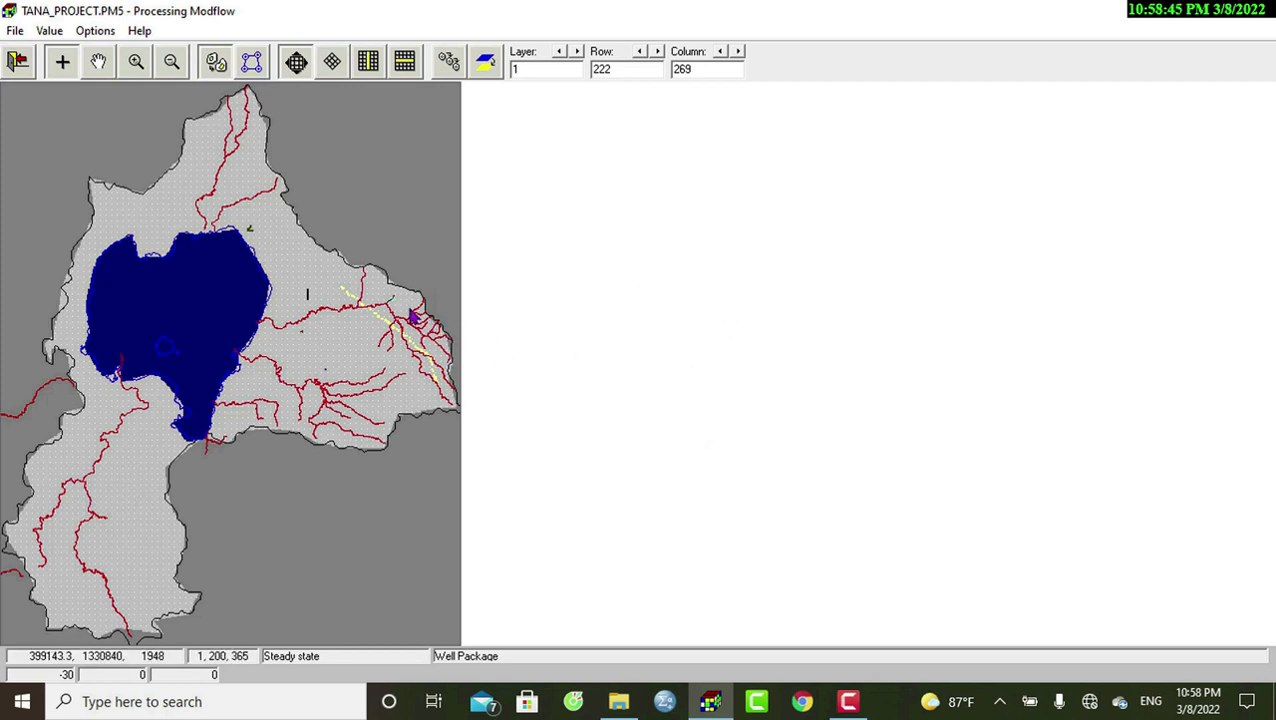
Step: Add an injection well east of the first well, in layer 1, row 221, column 297, with an injection rate of 20
click(136, 61)
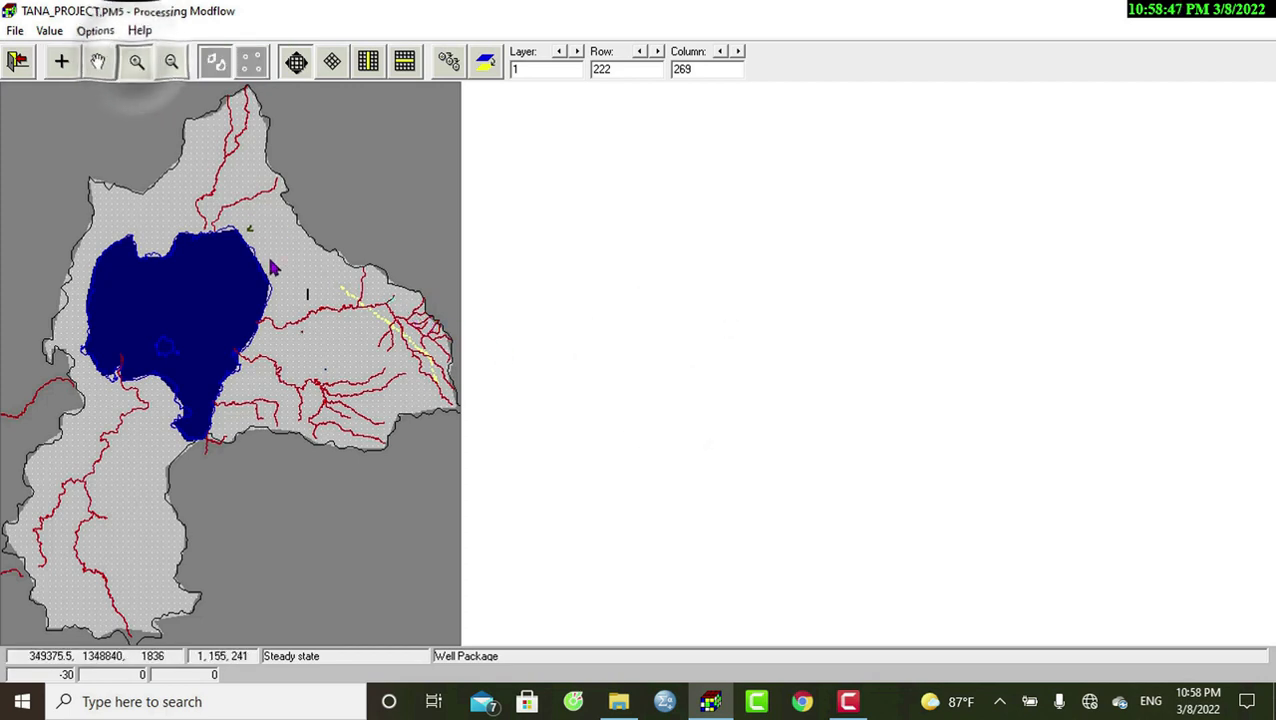
drag(259, 292, 370, 357)
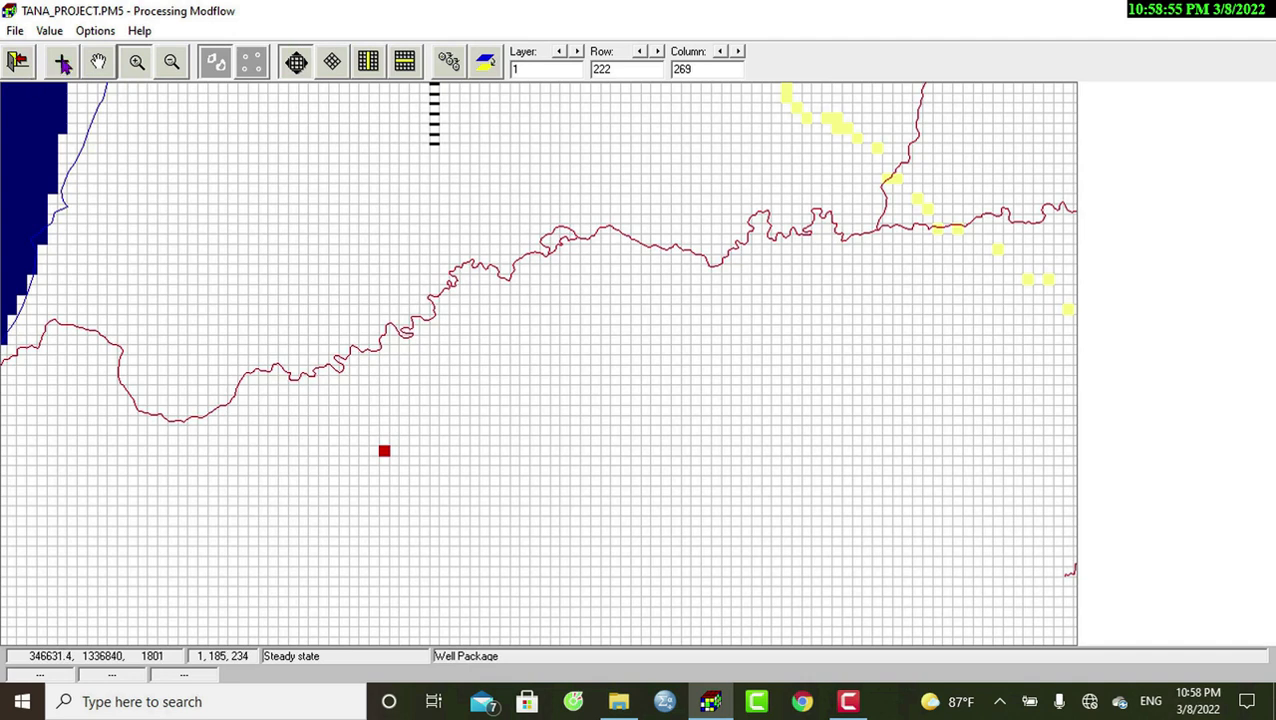
click(62, 62)
click(381, 450)
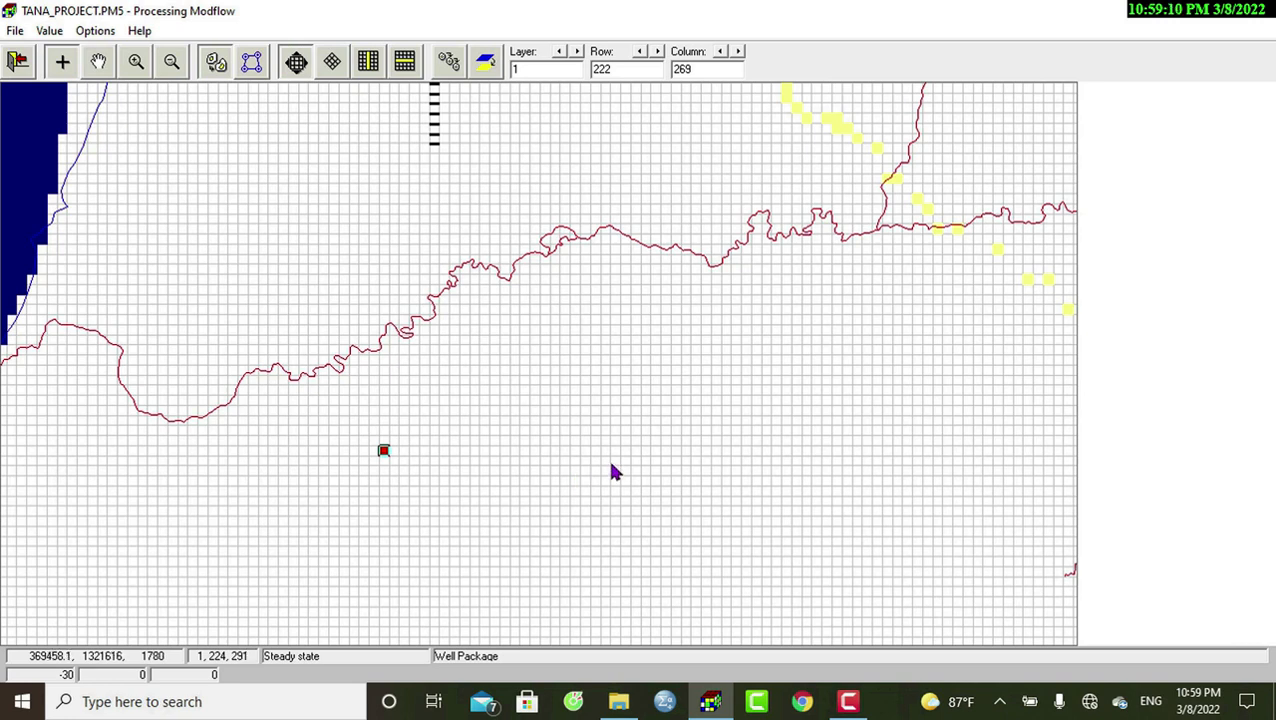
click(665, 440)
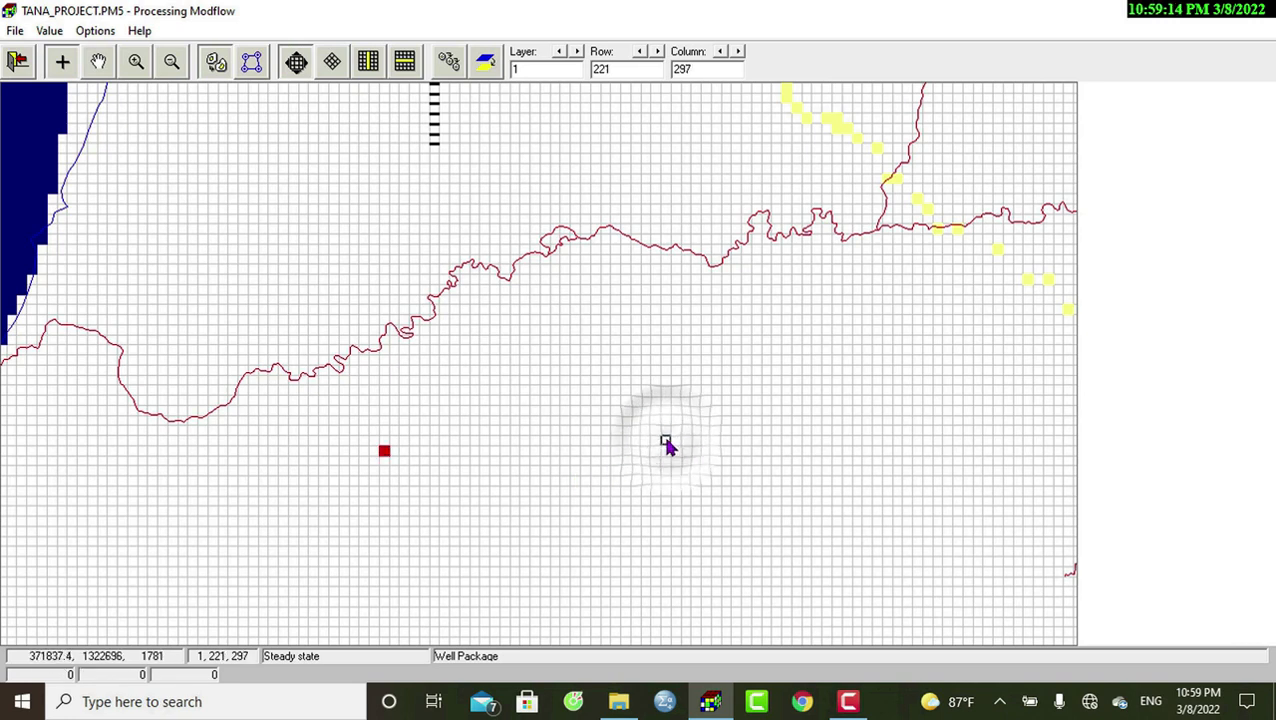
right_click(666, 442)
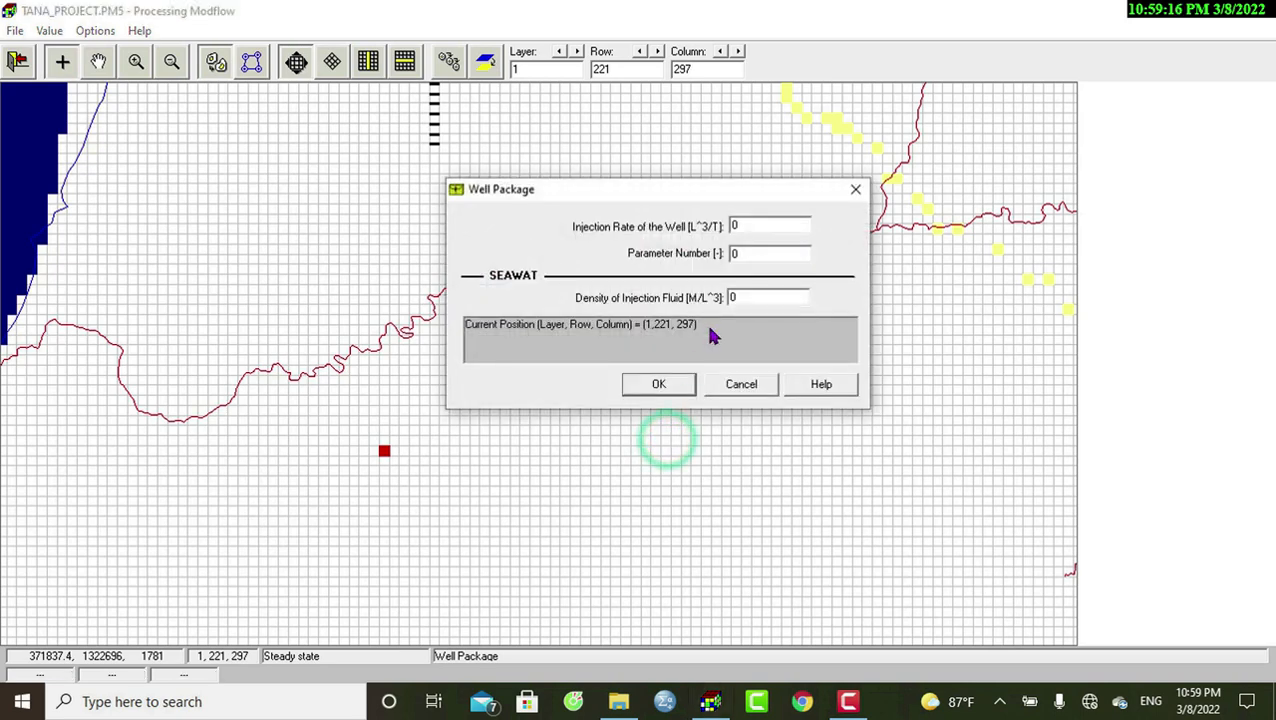
click(738, 226)
double_click(741, 226)
text(20)
click(670, 386)
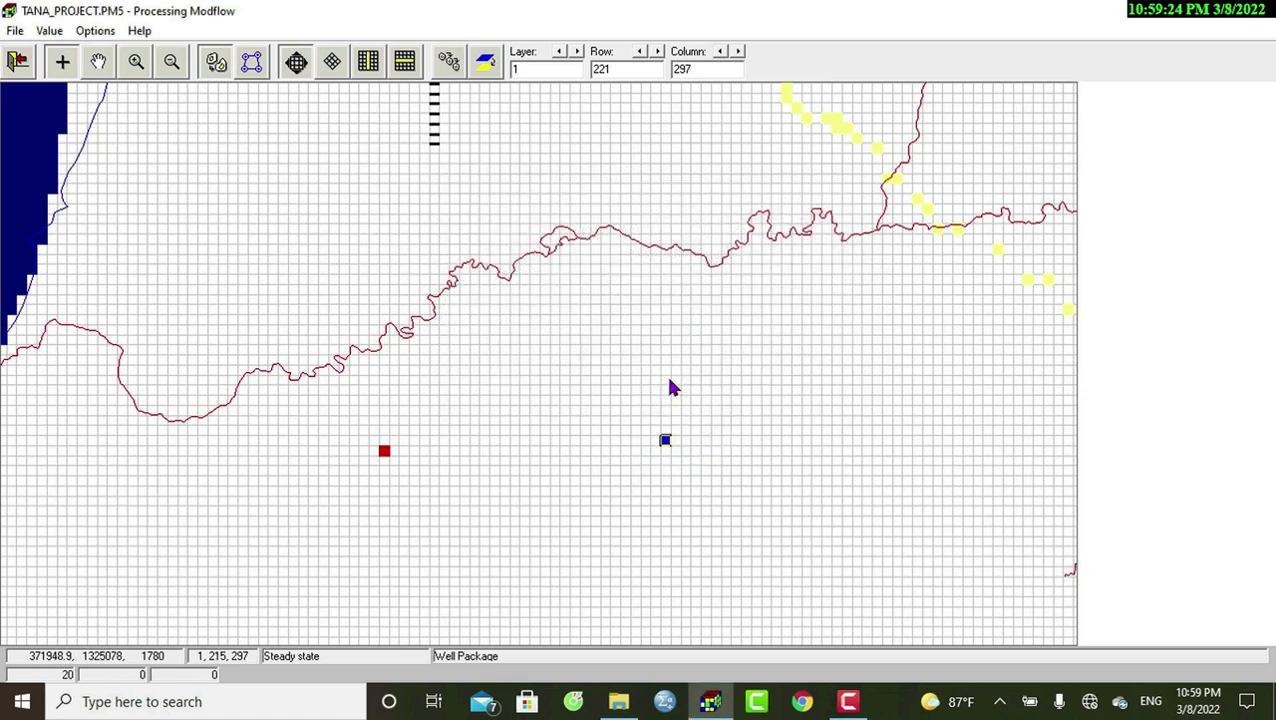
Step: Add a well in layer 1, row 231, column 292 with an injection rate of 40, and save the changes to the wells
click(614, 545)
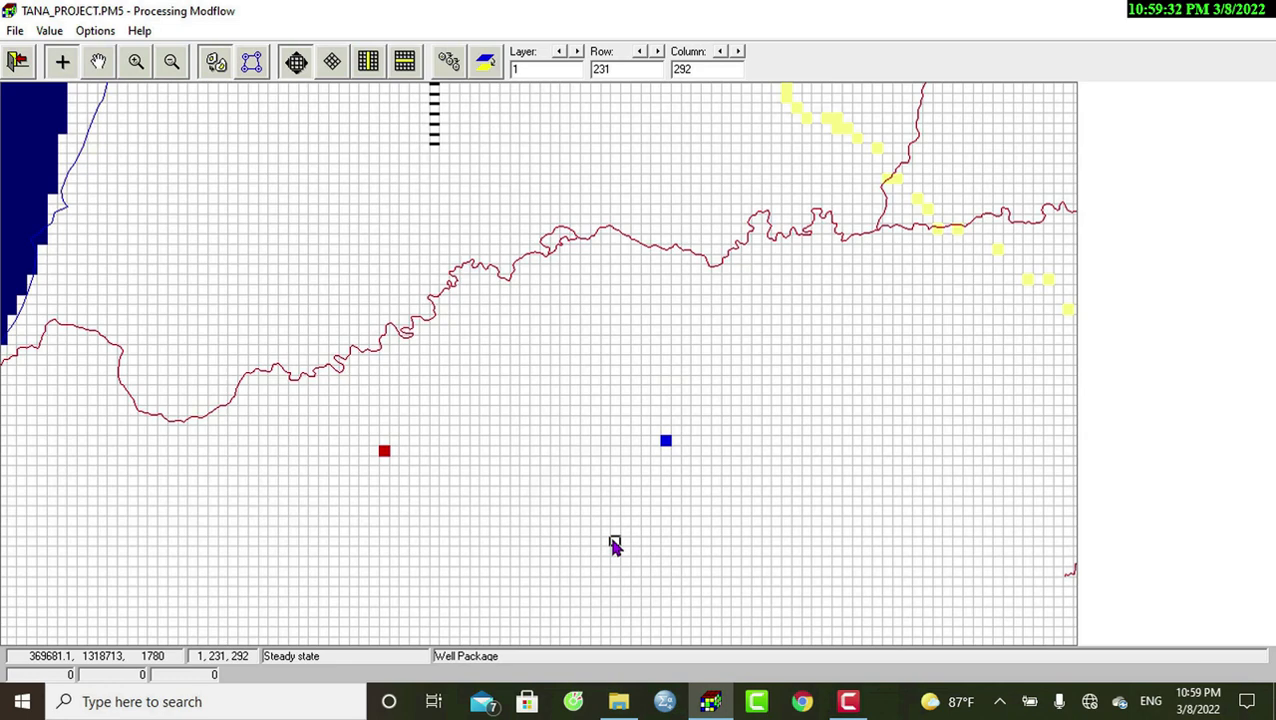
click(614, 545)
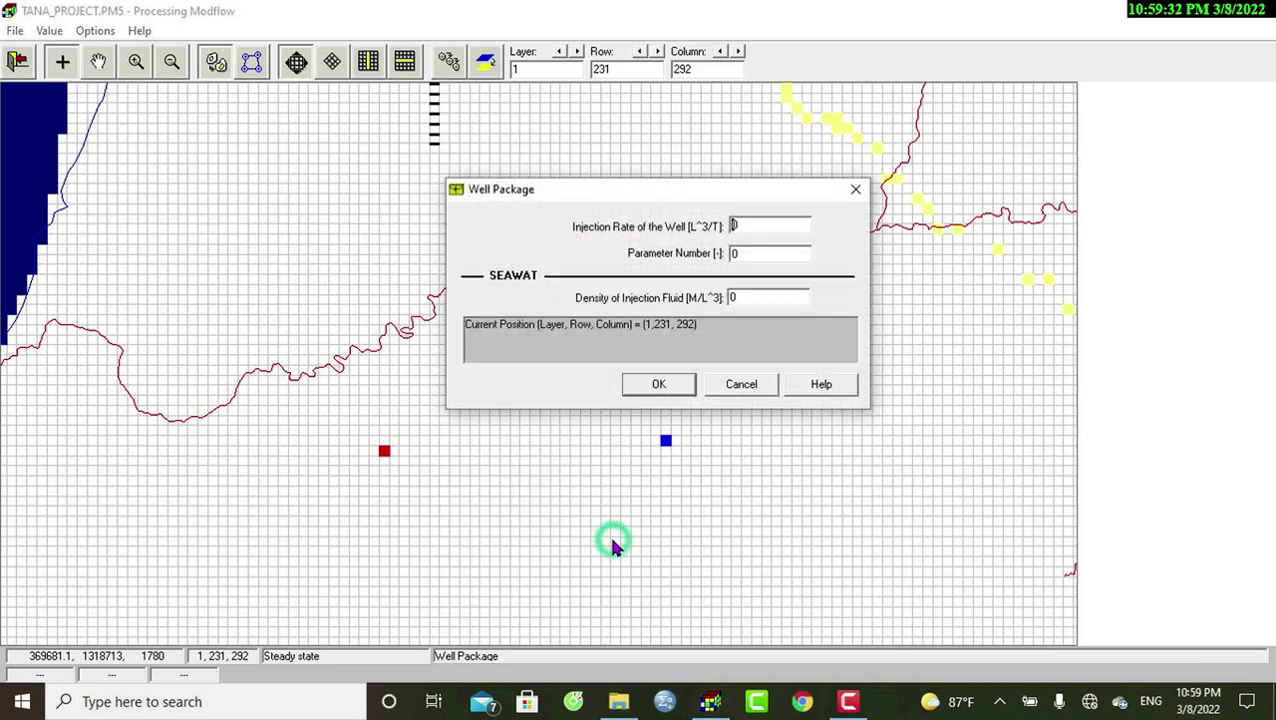
double_click(755, 224)
text(40)
click(675, 381)
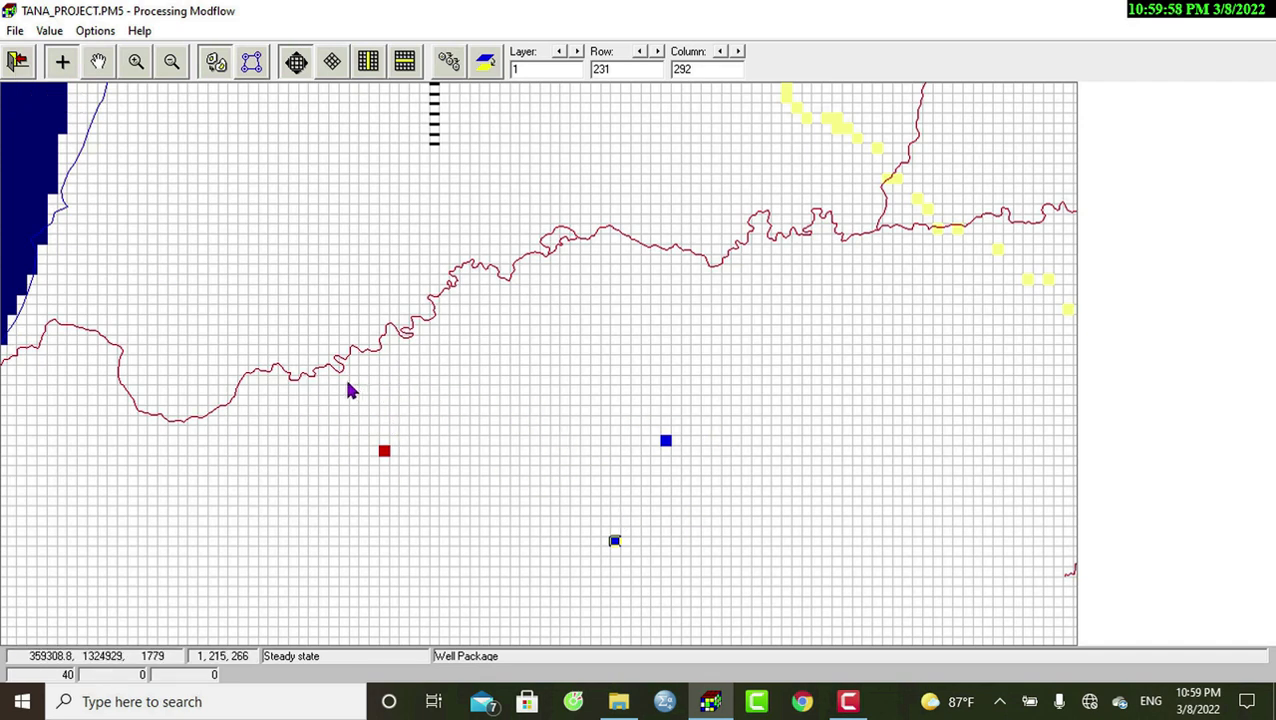
click(16, 66)
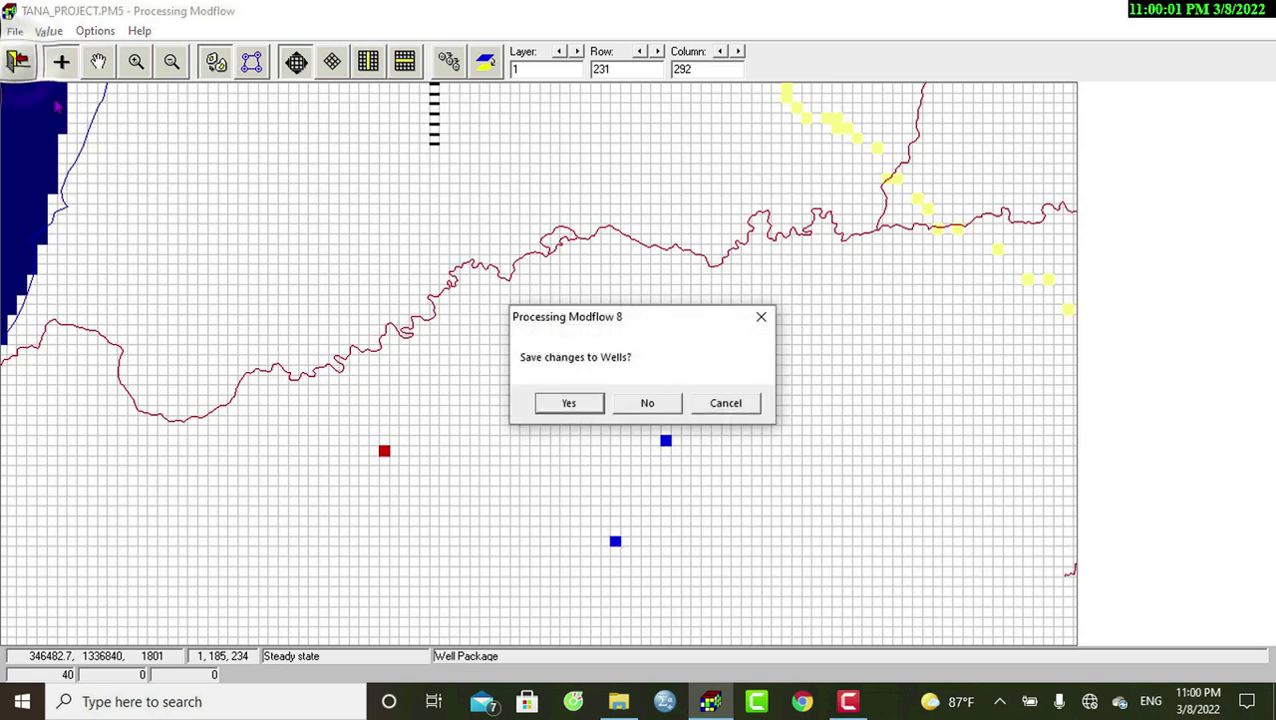
click(558, 406)
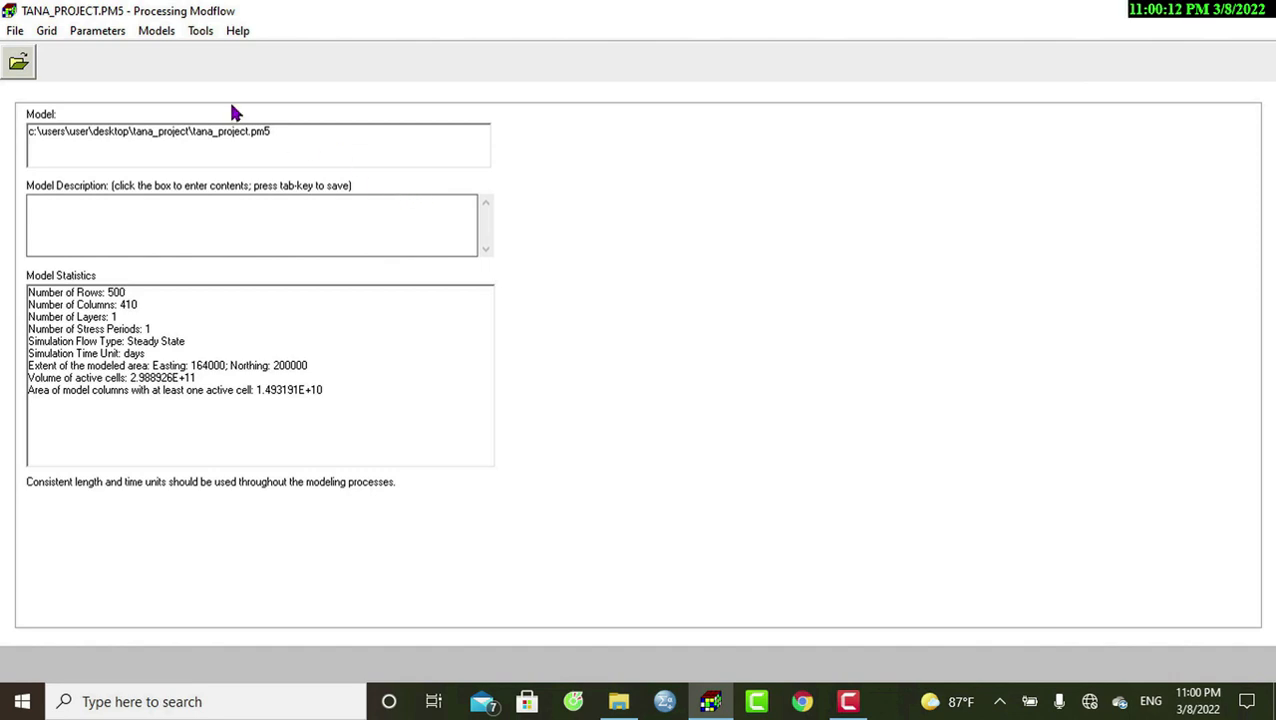
Step: Open the Head Observations settings of the MODFLOW flow simulation
click(157, 31)
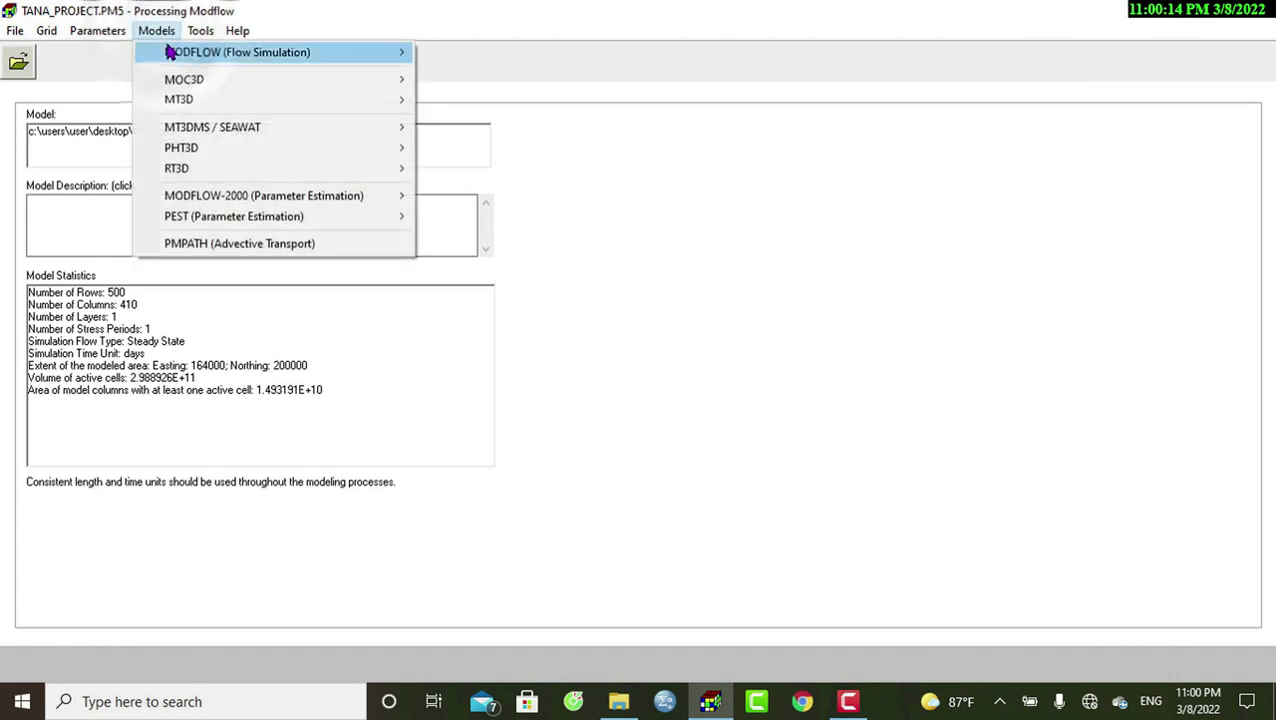
mouse_move(171, 51)
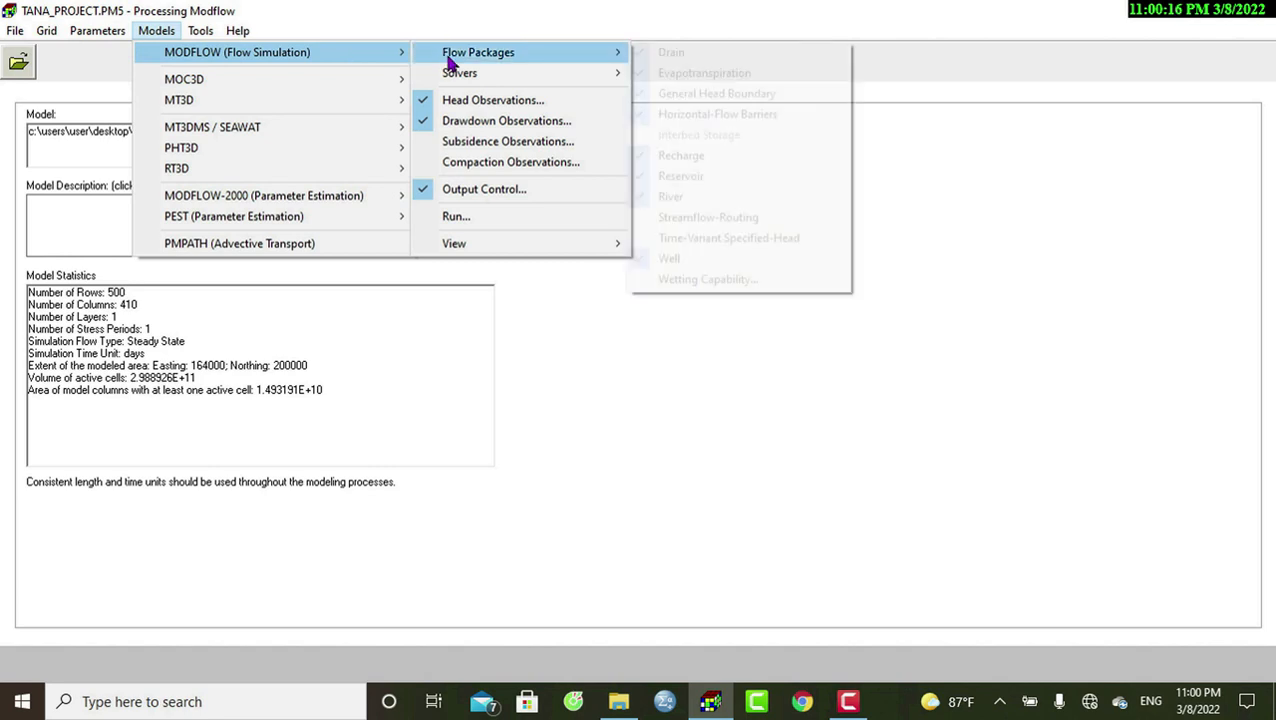
click(461, 103)
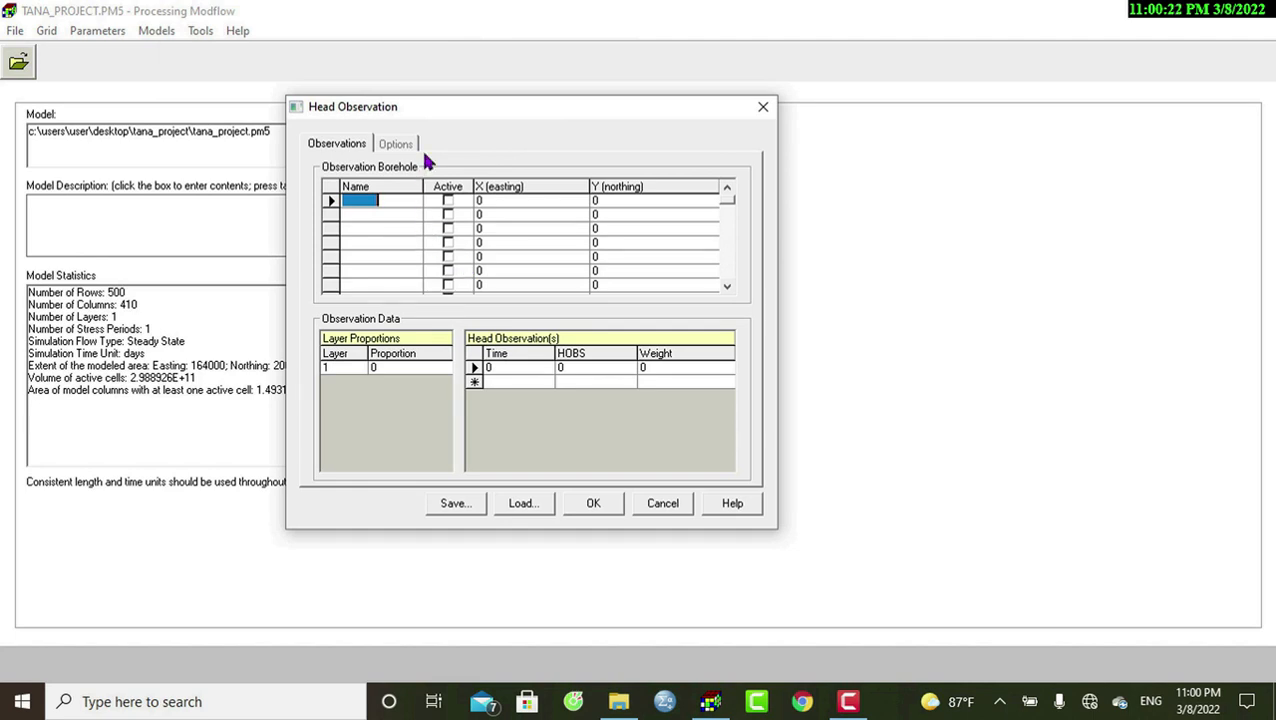
drag(428, 104, 485, 111)
Step: Activate the first observation borehole and name it Obs1
click(442, 201)
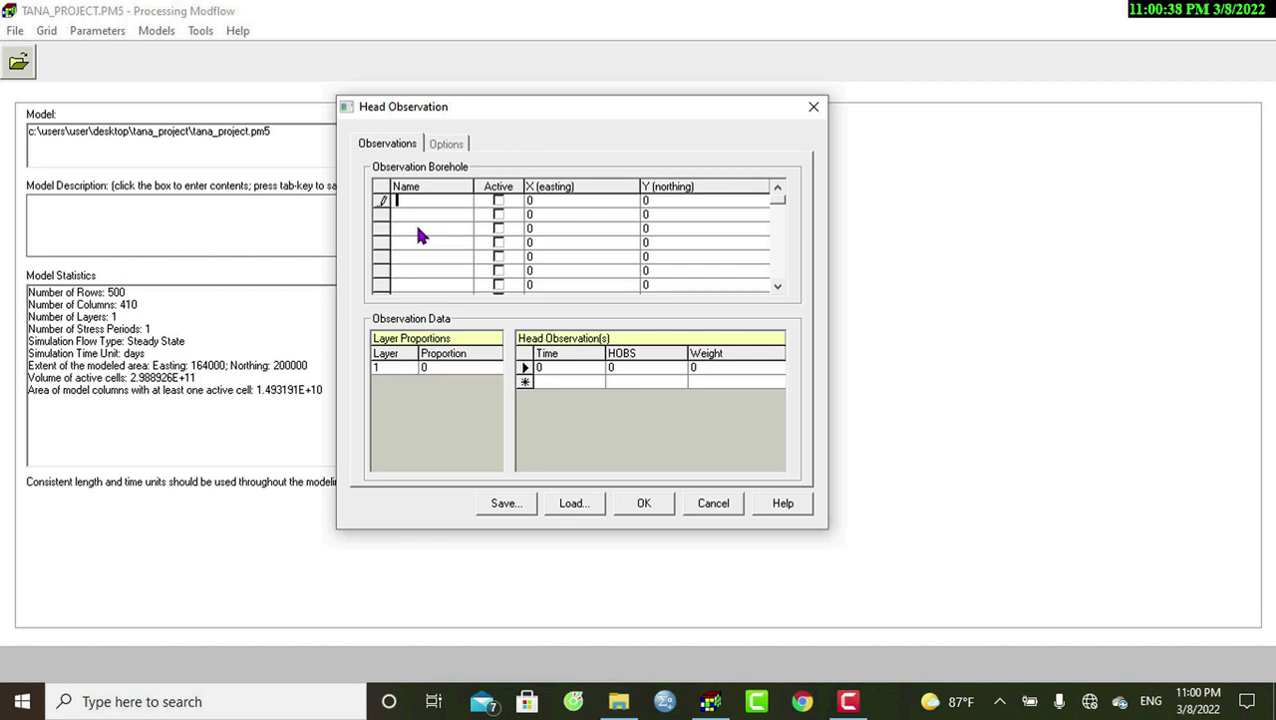
click(407, 215)
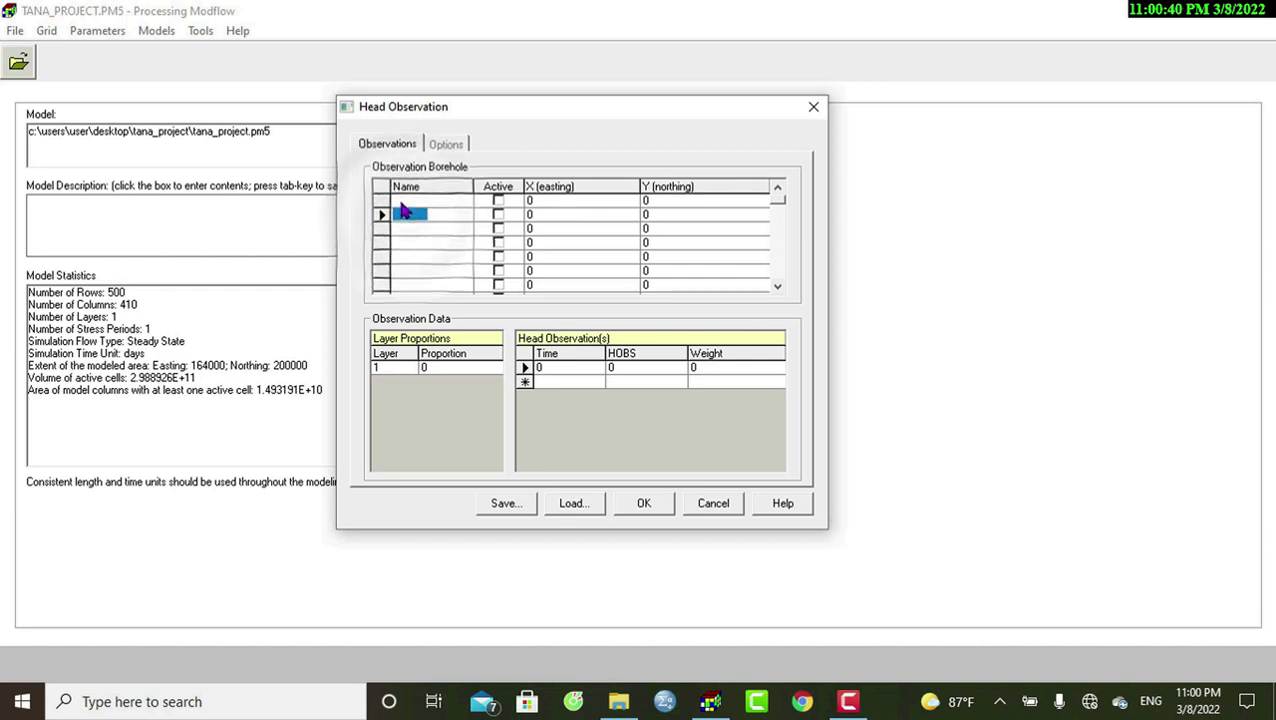
click(380, 200)
click(408, 202)
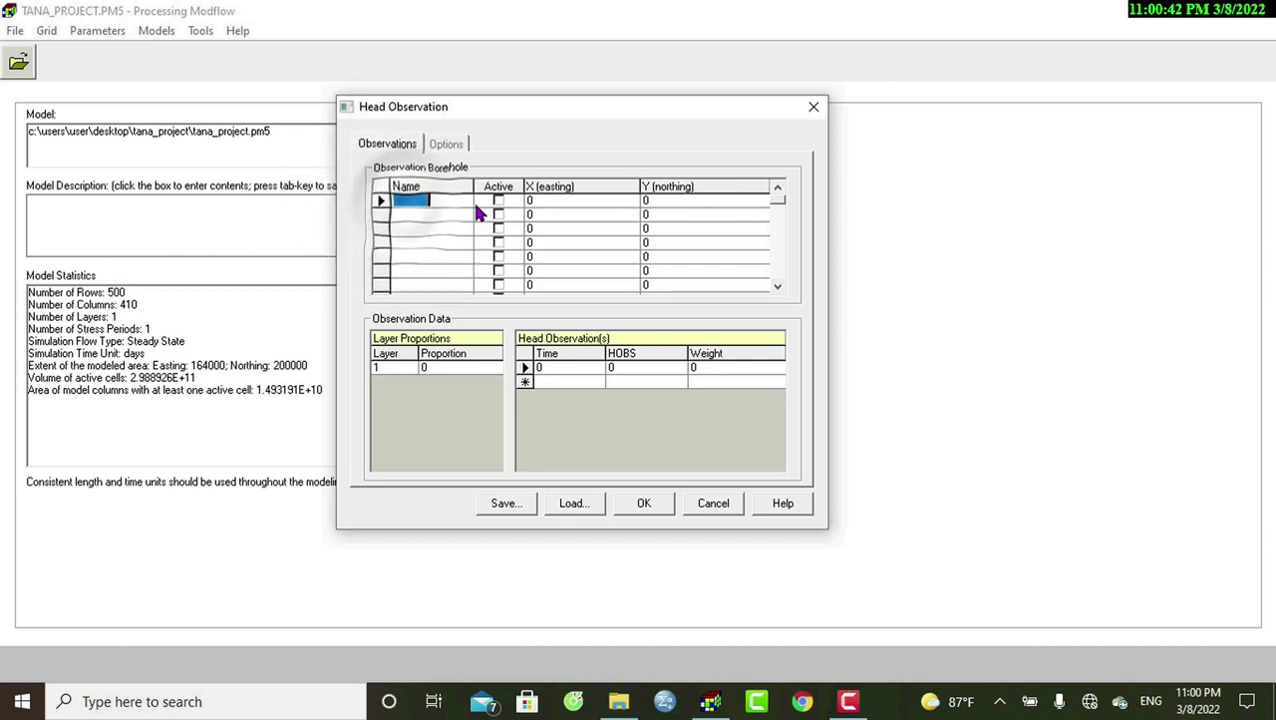
click(498, 203)
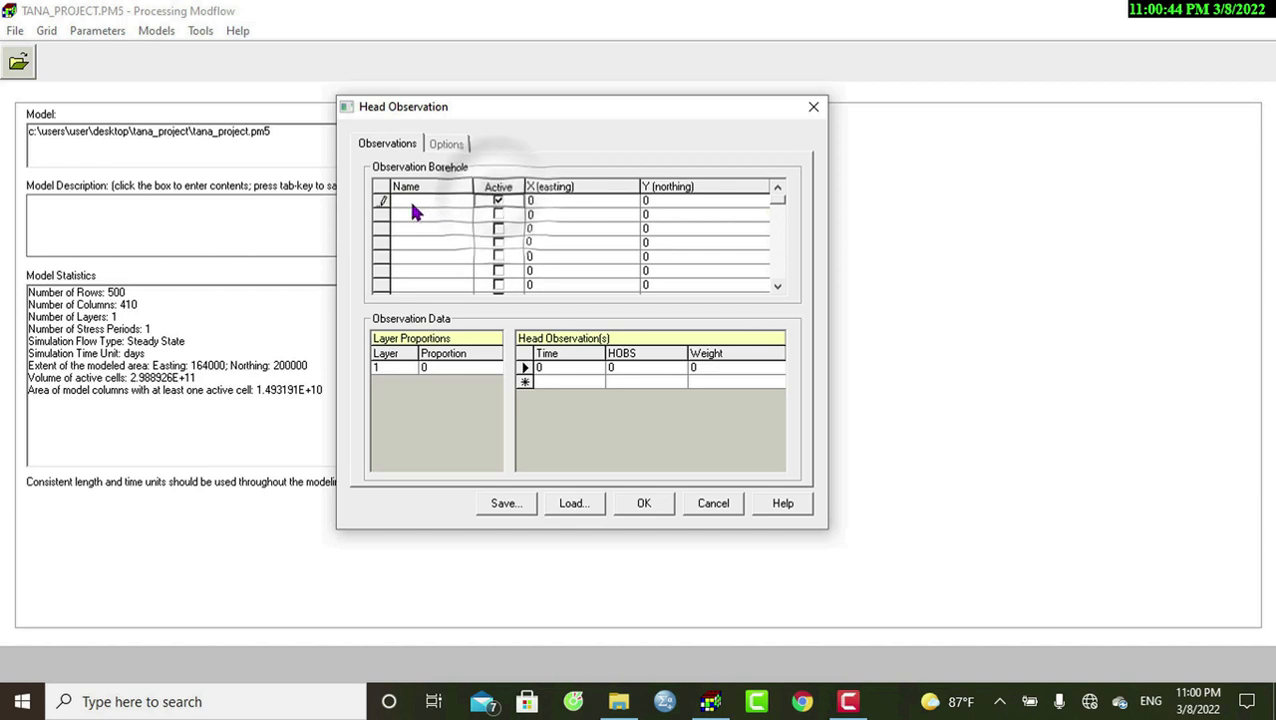
click(410, 201)
text(0)
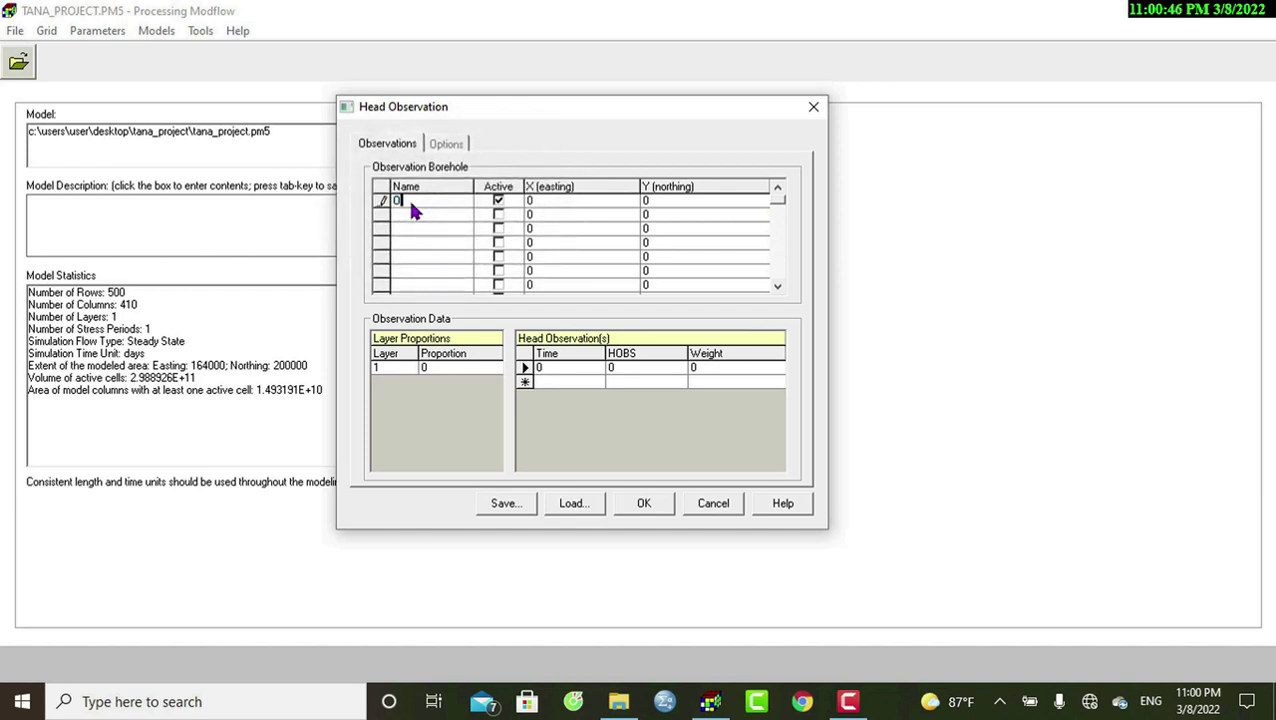
text(bs1)
Step: Set the location of borehole Obs1 to easting 297937 and northing 1282840
click(538, 201)
click(647, 199)
text(1232)
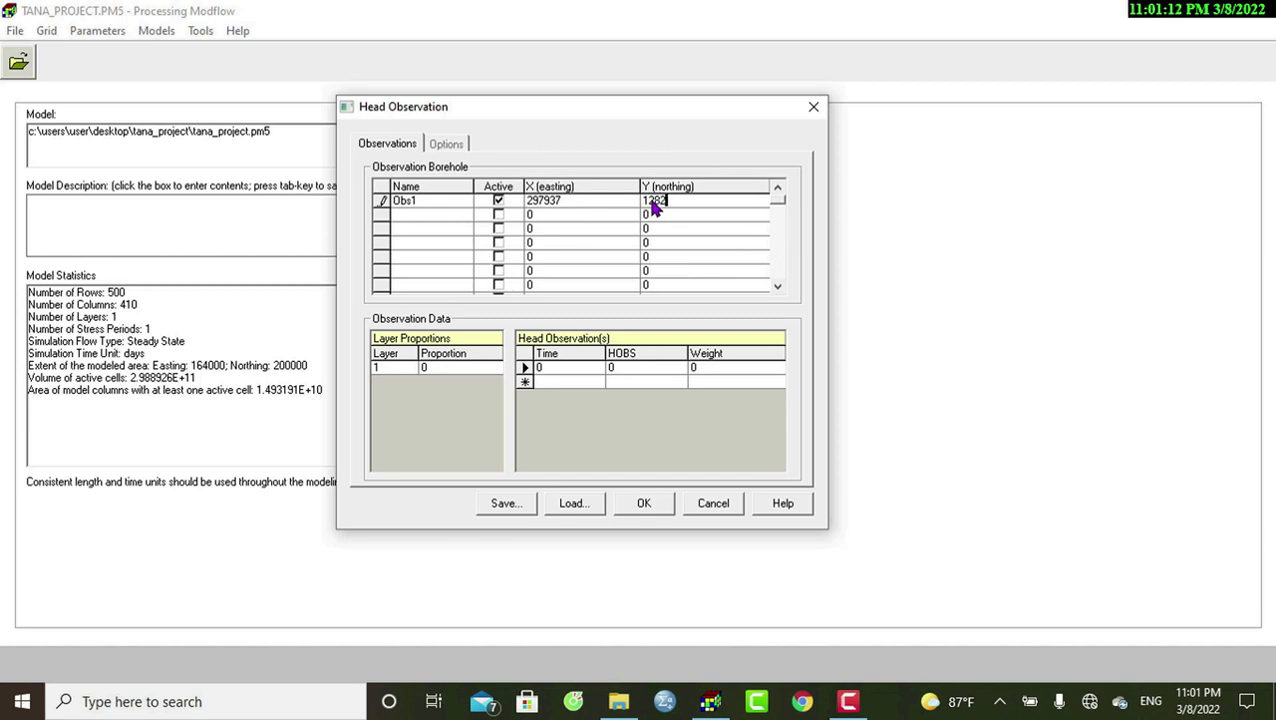
text(40)
click(380, 200)
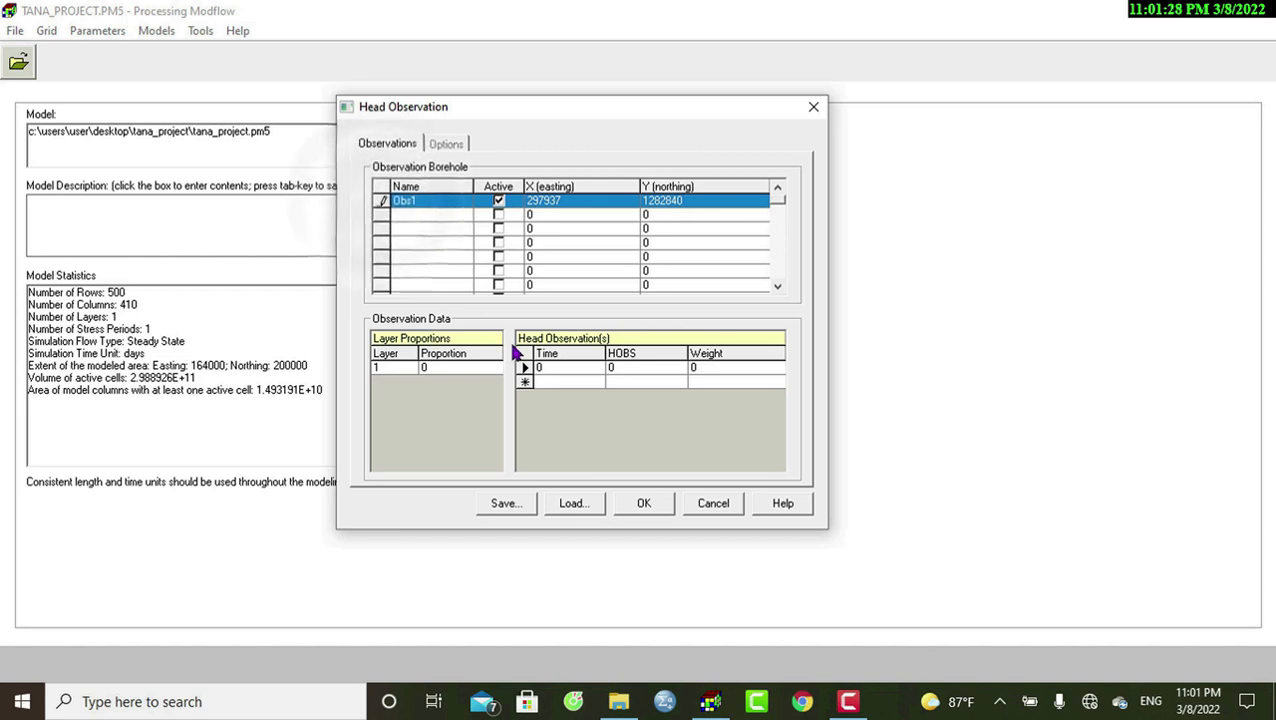
Step: For Obs1, set the layer 1 proportion to 1 and enter a head observation of 1865 at time 1
click(447, 371)
text(1)
click(548, 369)
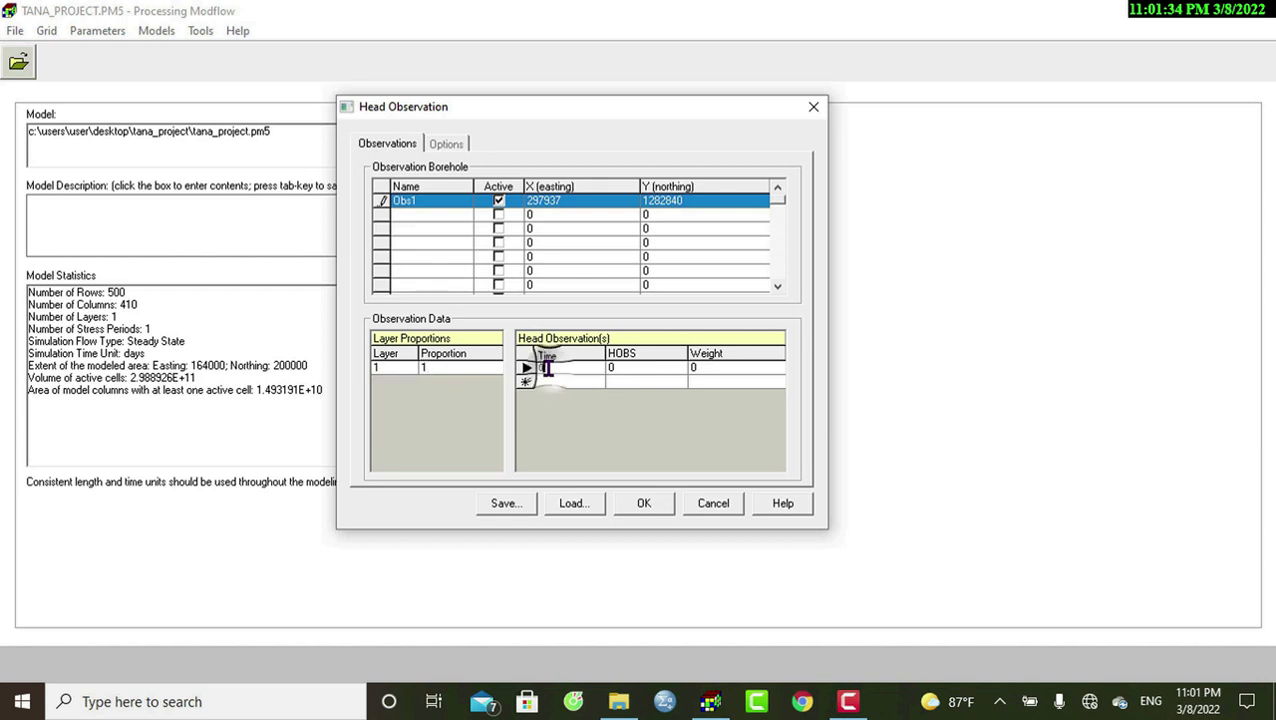
text(1)
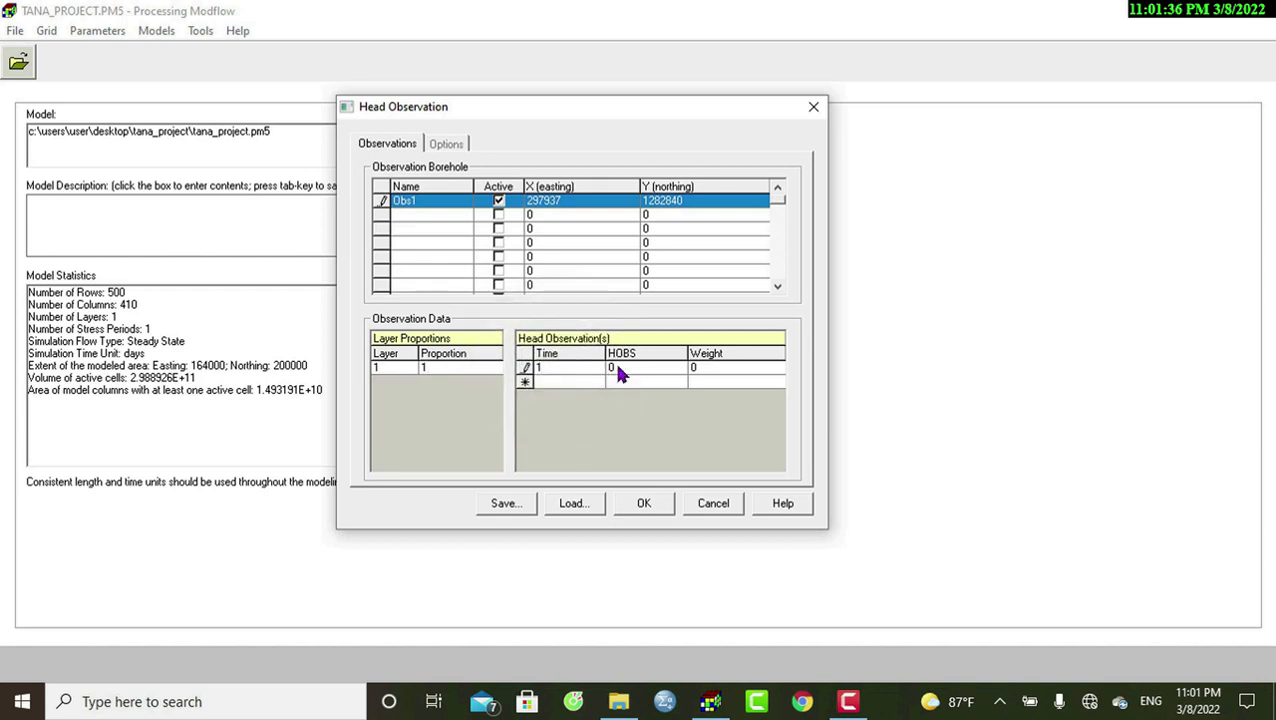
click(612, 367)
text(1865)
click(413, 214)
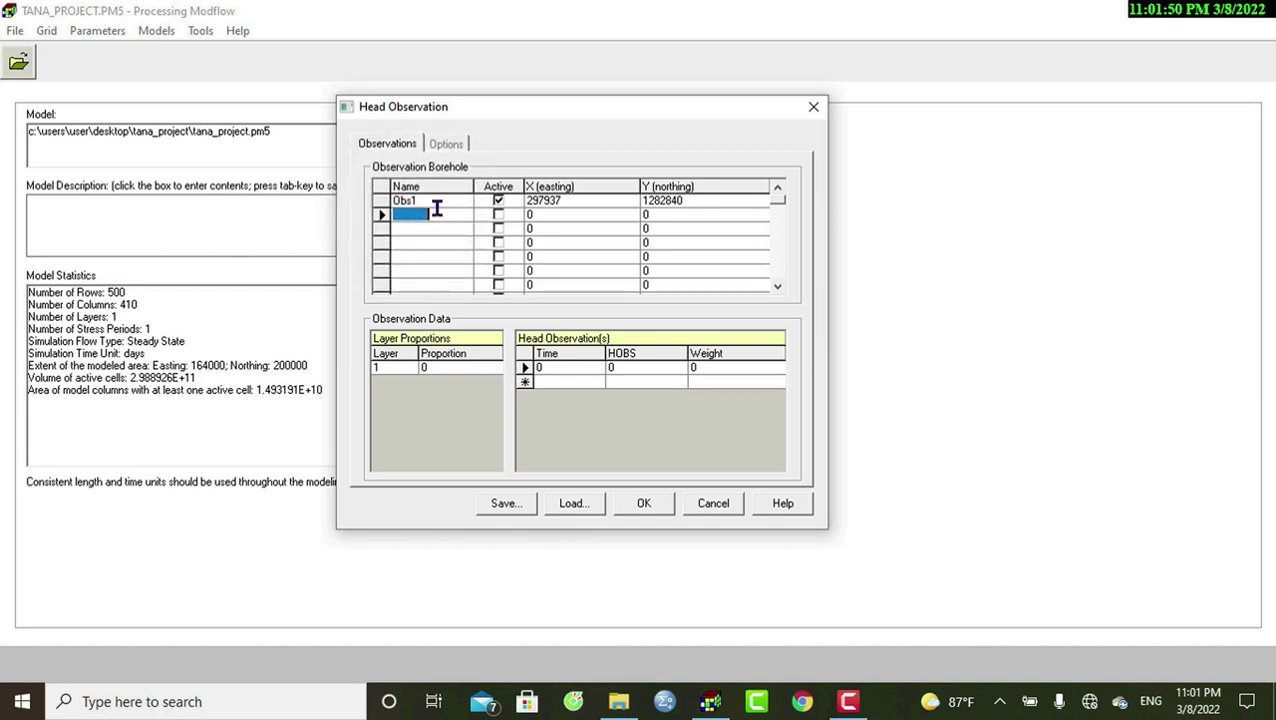
Step: Activate the second observation borehole and name it Obs2
click(497, 215)
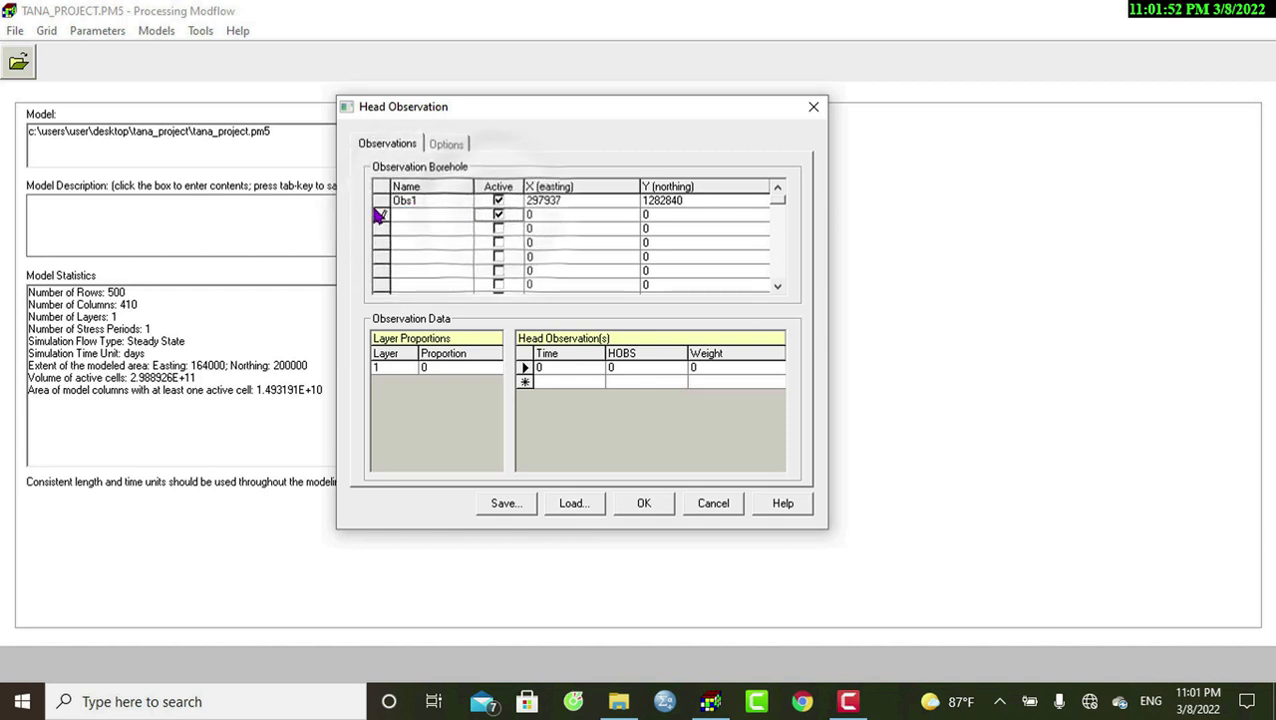
click(380, 201)
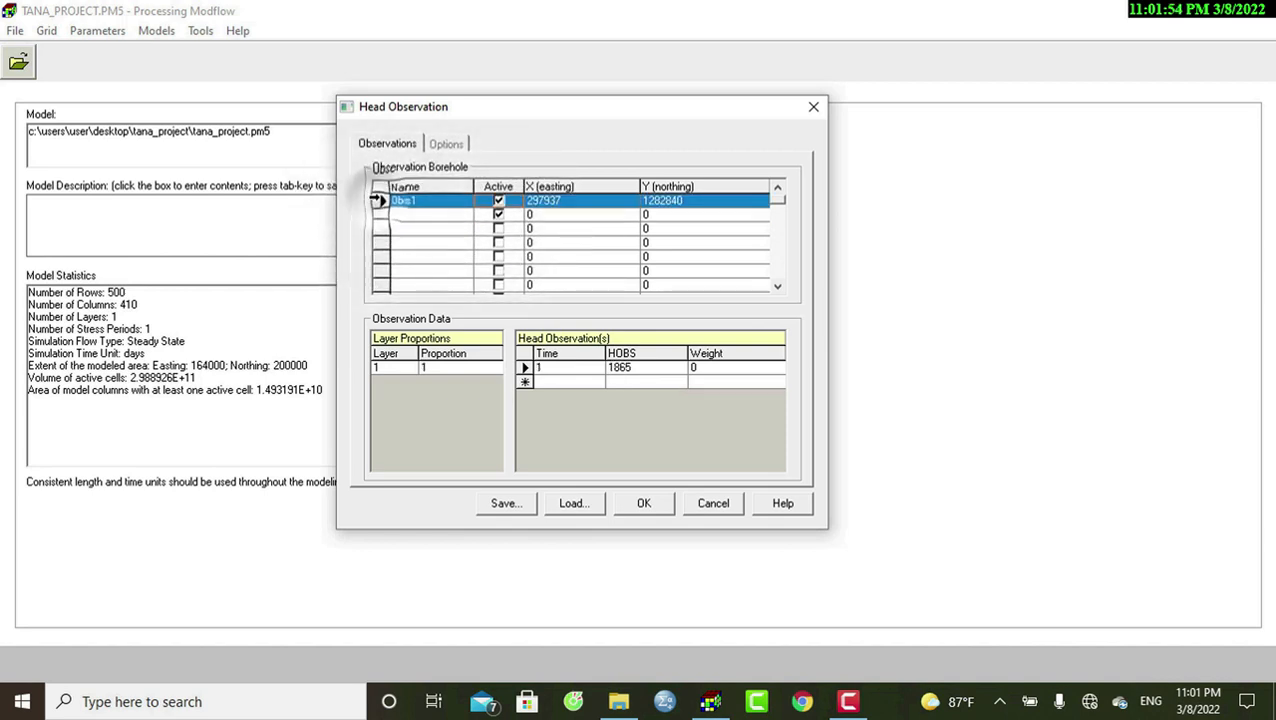
click(378, 215)
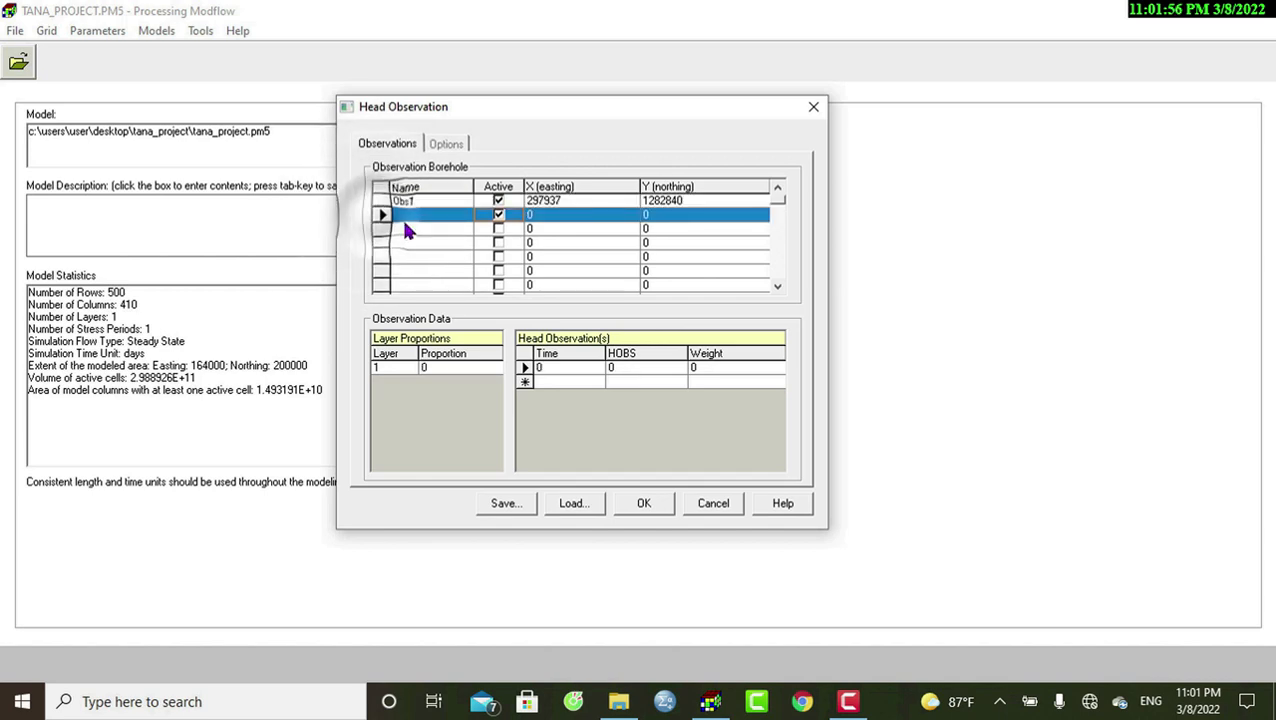
click(403, 204)
click(410, 218)
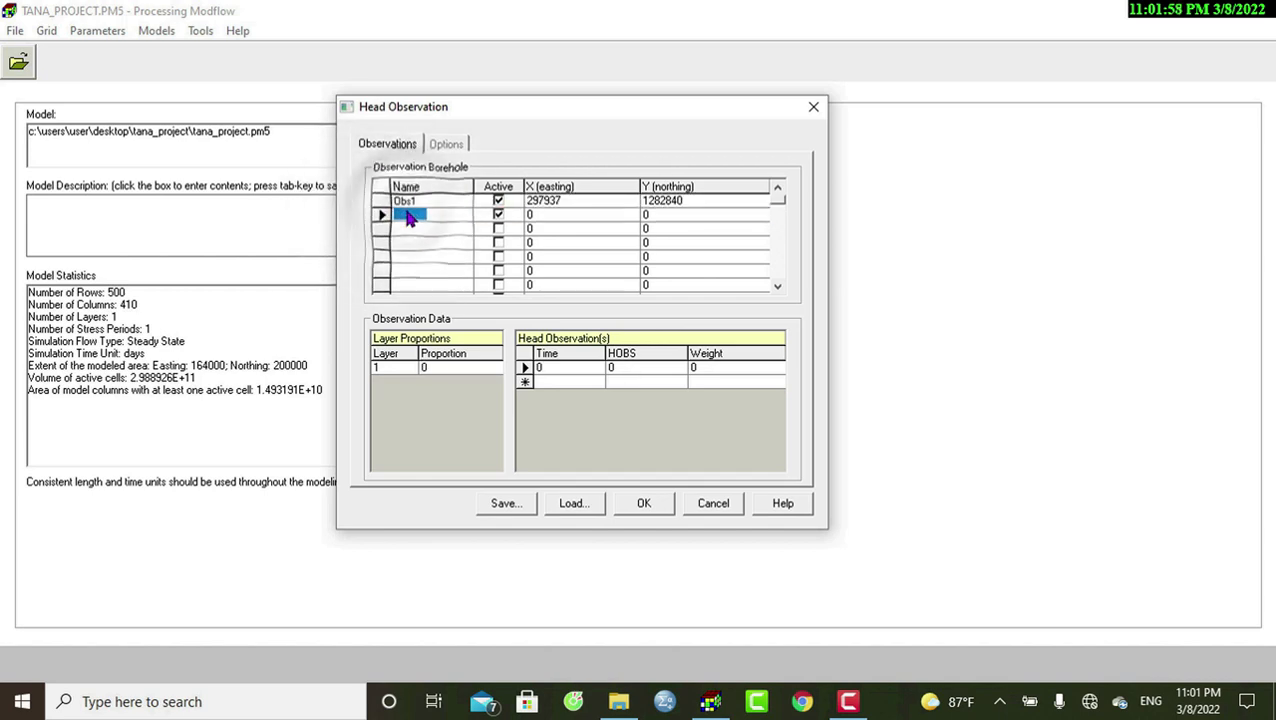
text(Obs)
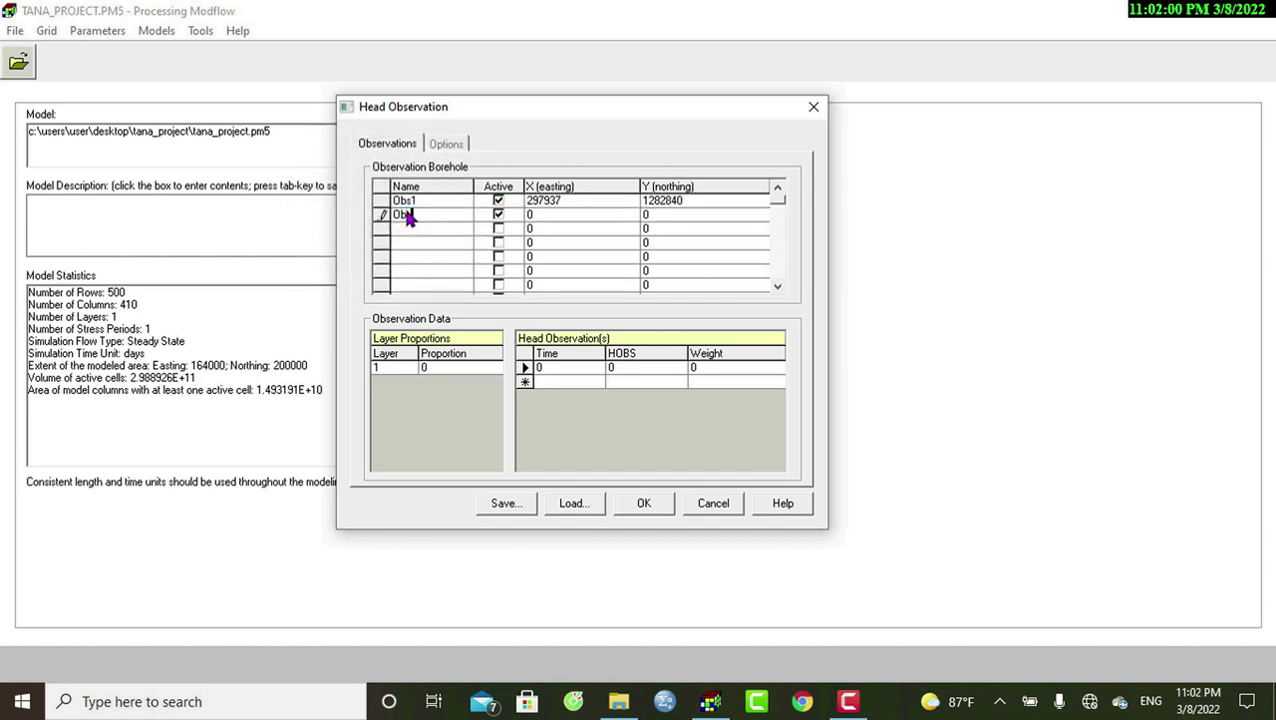
text(2)
Step: Set the location of borehole Obs2 to easting 289587 and northing 1275840
click(533, 218)
text(289587)
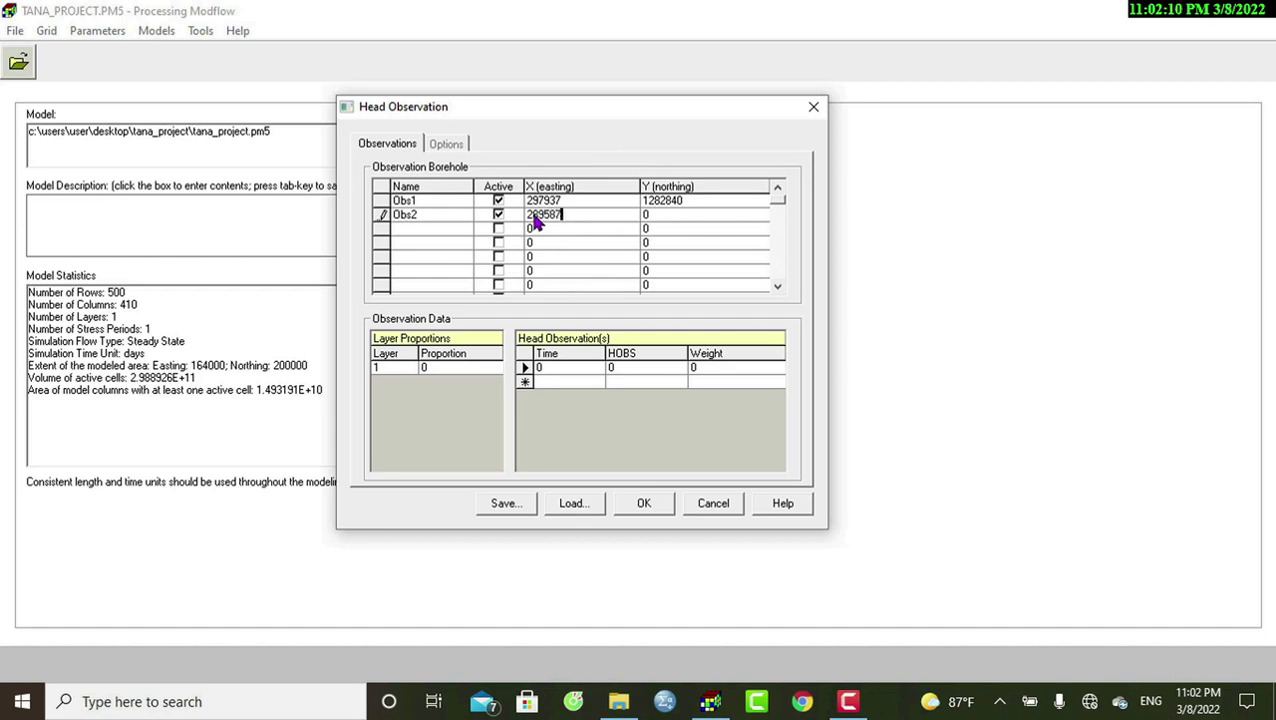
click(651, 217)
text(75840)
Step: For Obs2, set the layer 1 proportion to 1 and enter a head observation of 1562 at time 1 with weight 1
click(436, 367)
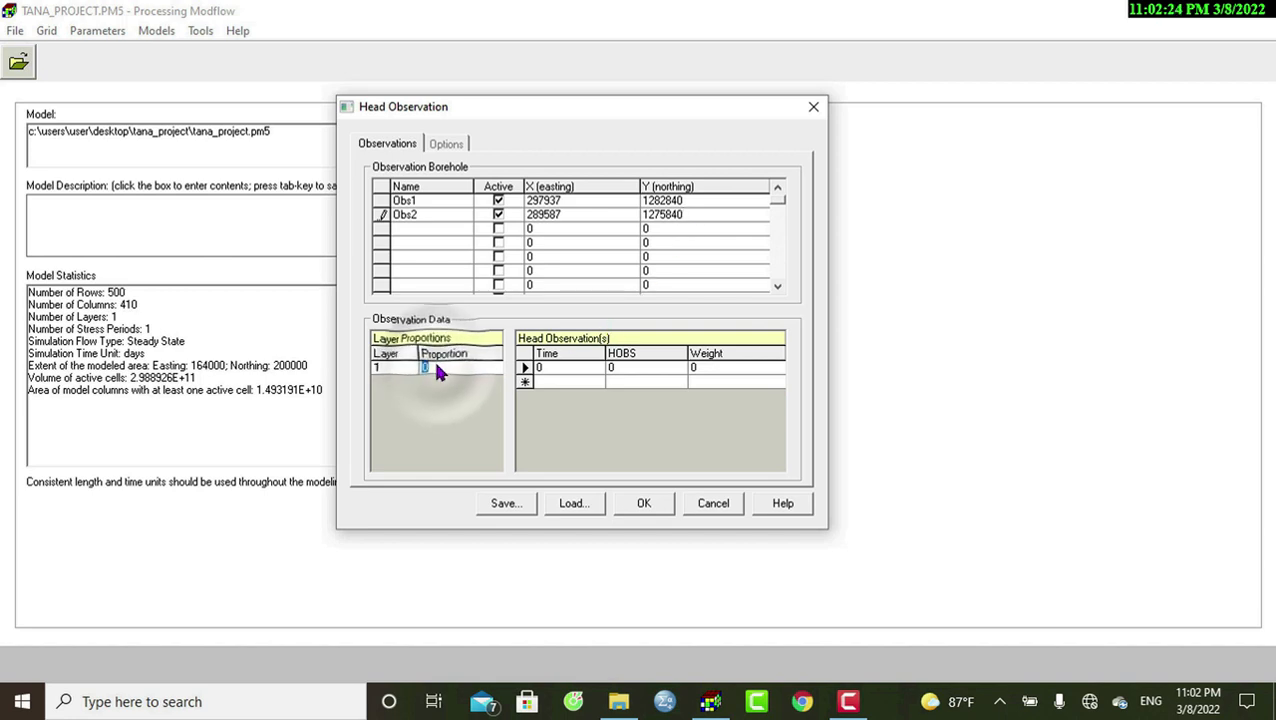
text(1)
click(539, 367)
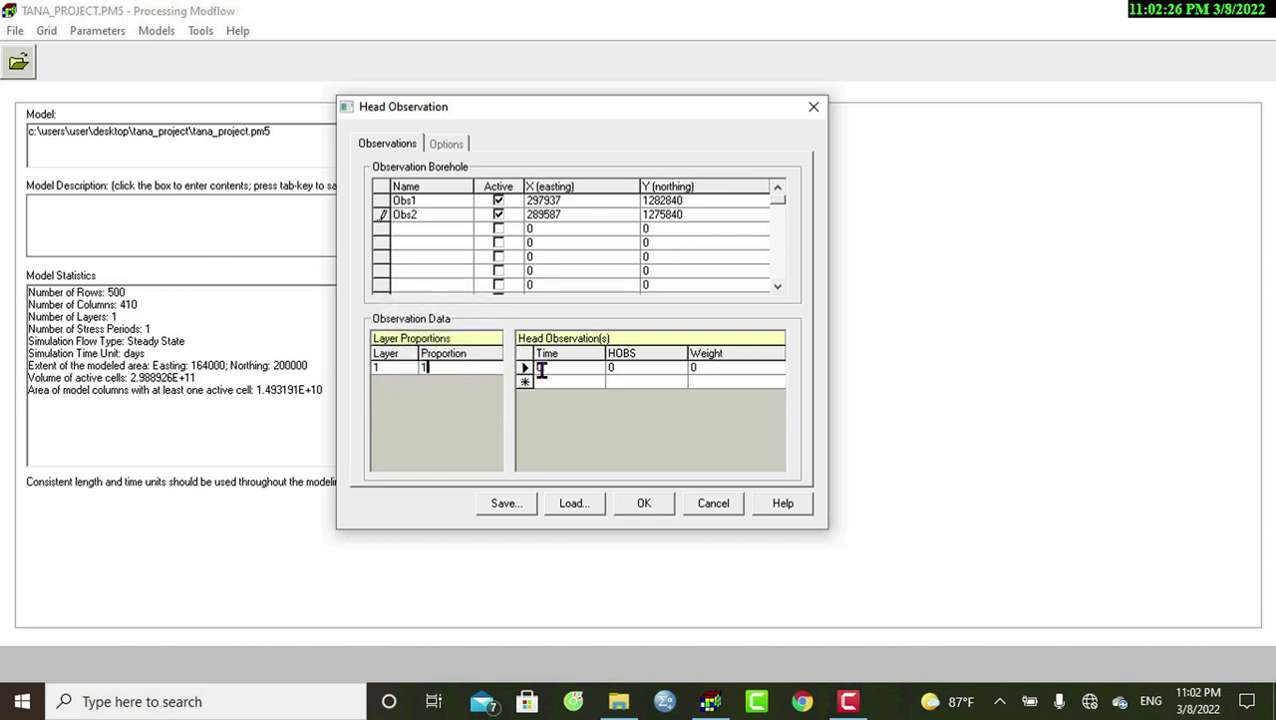
text(1)
click(613, 367)
text(1562)
click(701, 370)
text(1)
Step: Set the weight of the head observation for borehole Obs1 to 1
click(381, 201)
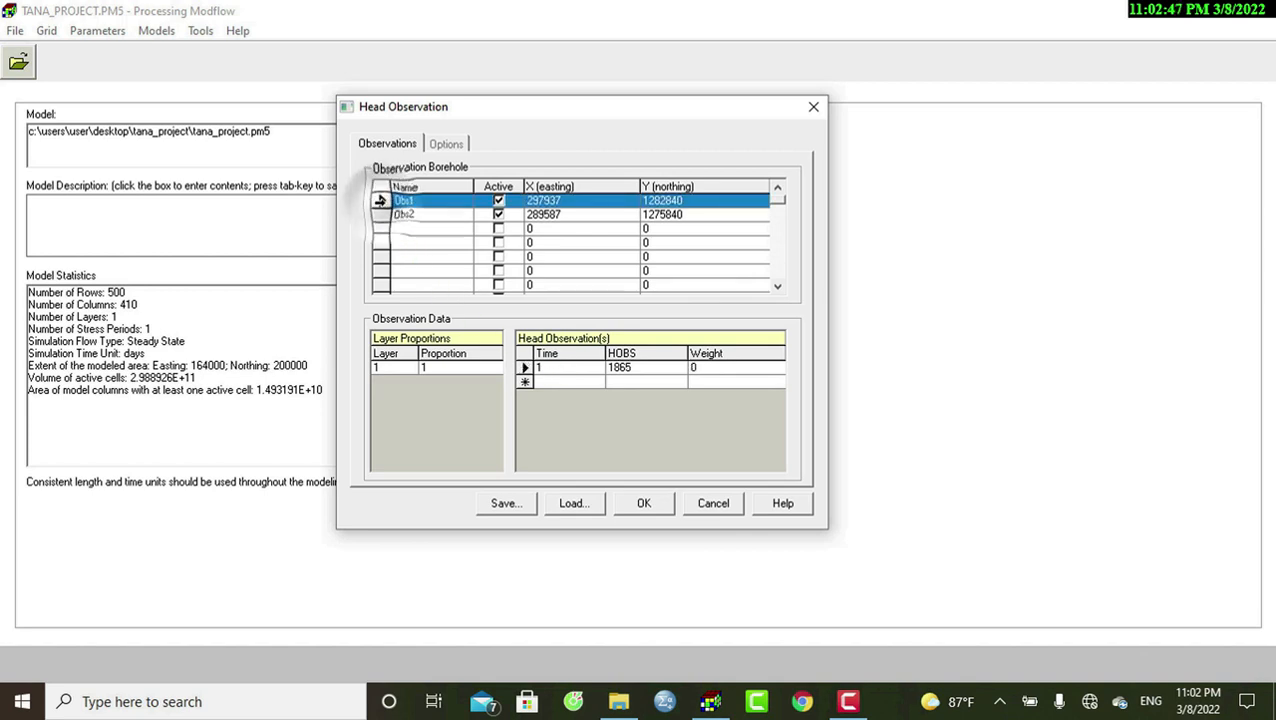
click(698, 371)
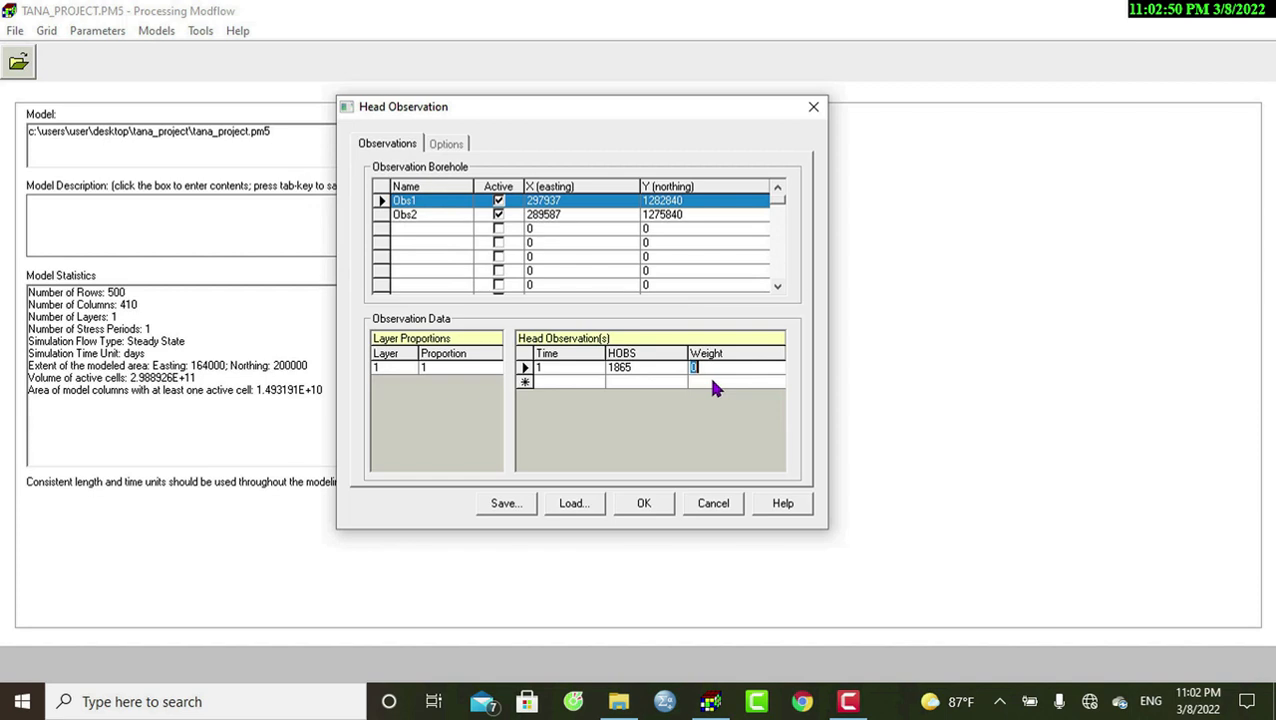
text(1)
click(381, 213)
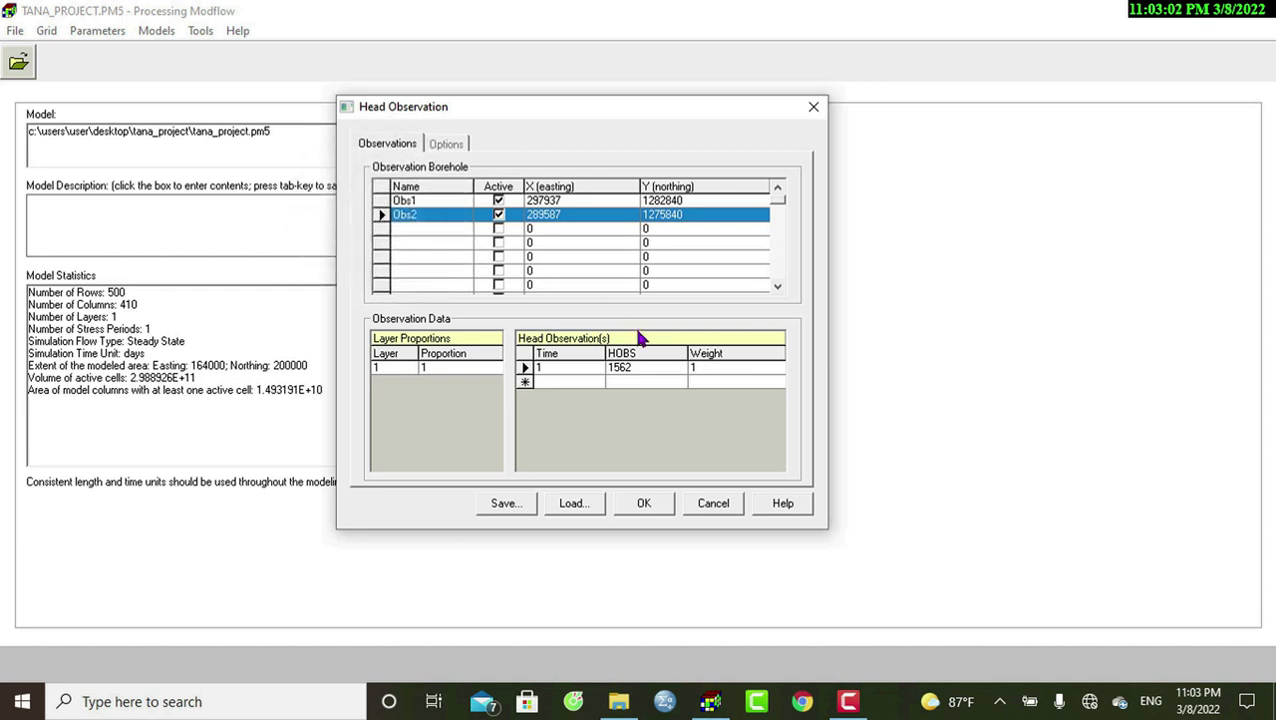
Step: Activate the third observation borehole and name it Obs3
click(398, 229)
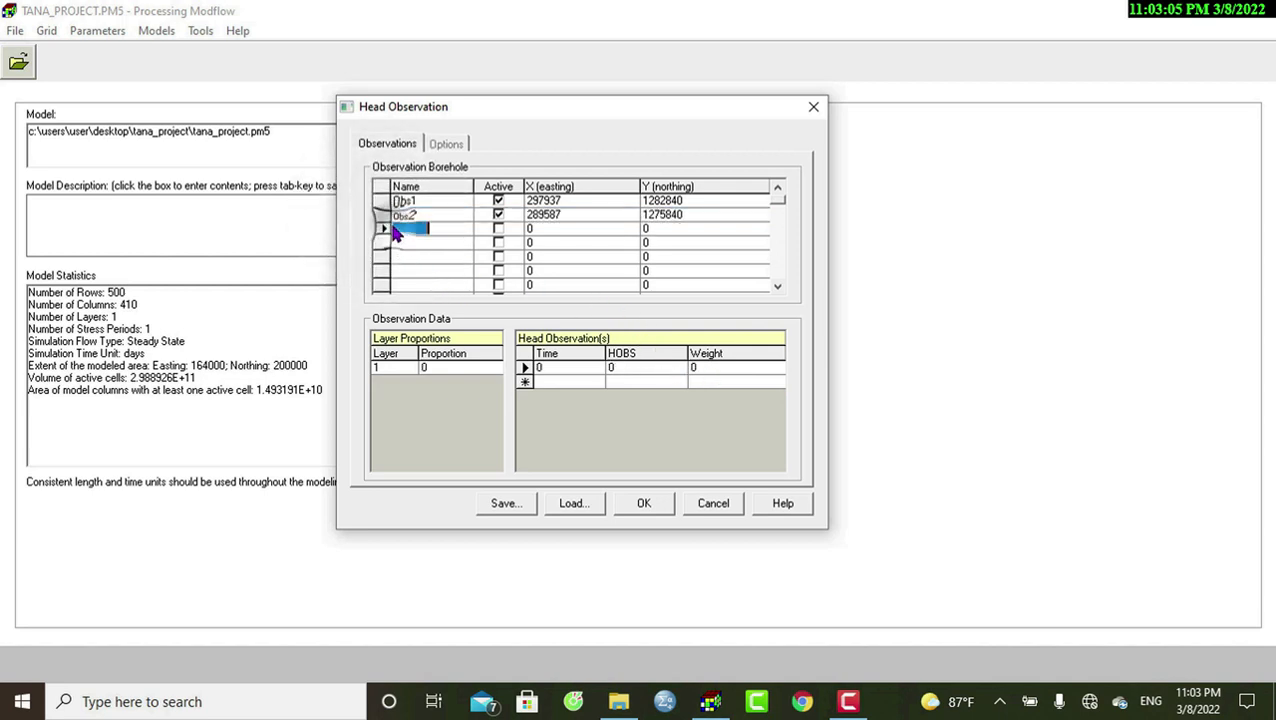
click(498, 229)
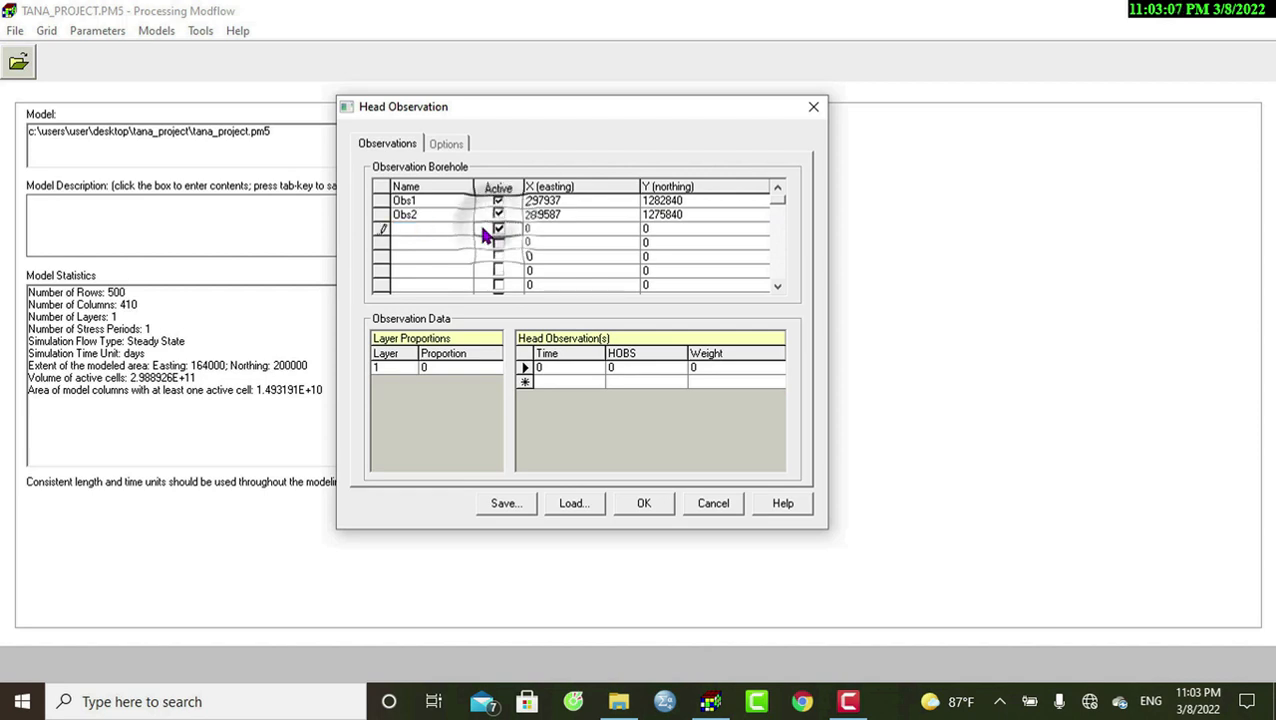
click(408, 231)
text(Obs)
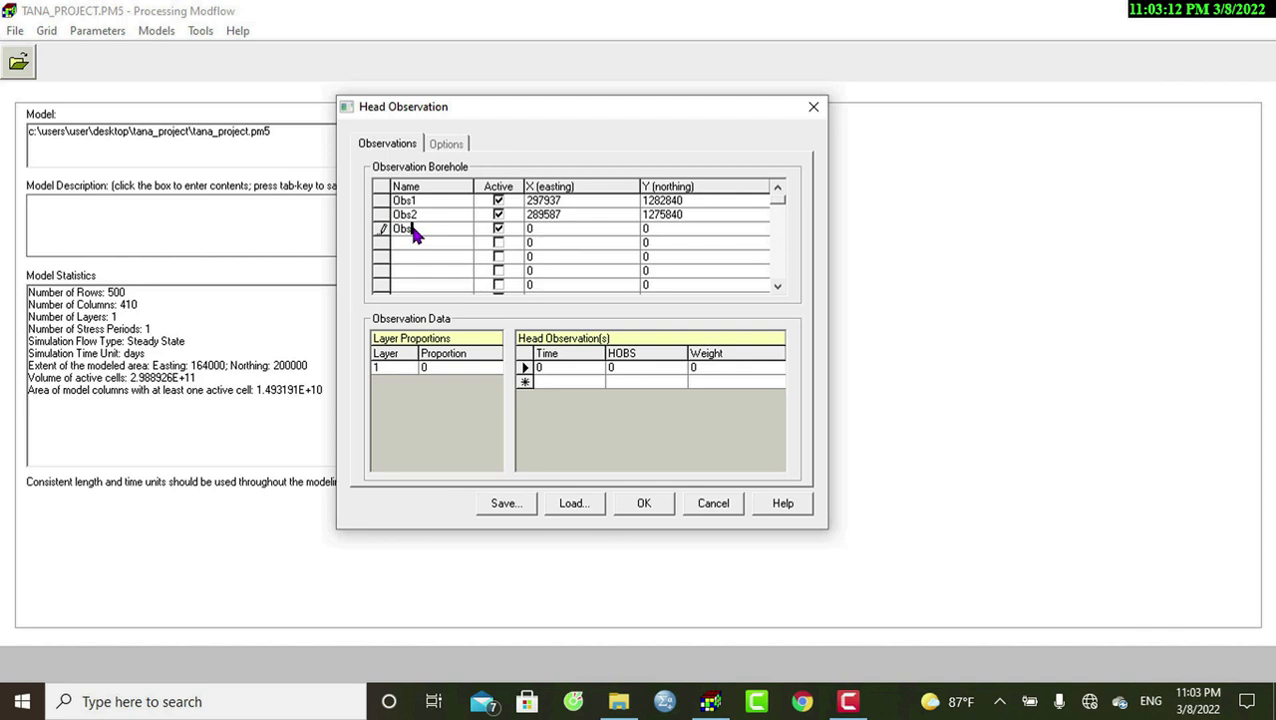
text(3)
Step: Set the location of borehole Obs3 to easting 370084 and northing 1313173
click(531, 230)
text(3)
text(0)
text(0084)
click(650, 233)
text(1313173)
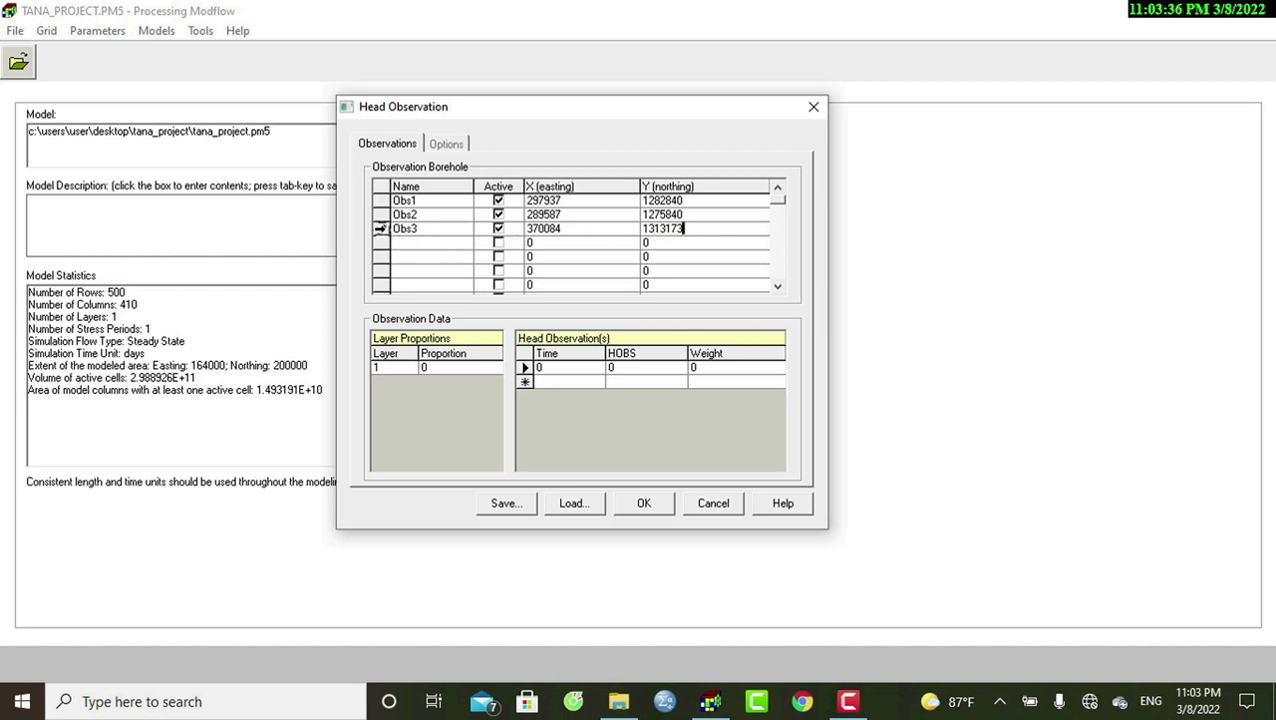
Step: For Obs3, set the layer 1 proportion to 1 and enter a head observation of 1780 at time 1 with weight 1
click(383, 229)
click(440, 369)
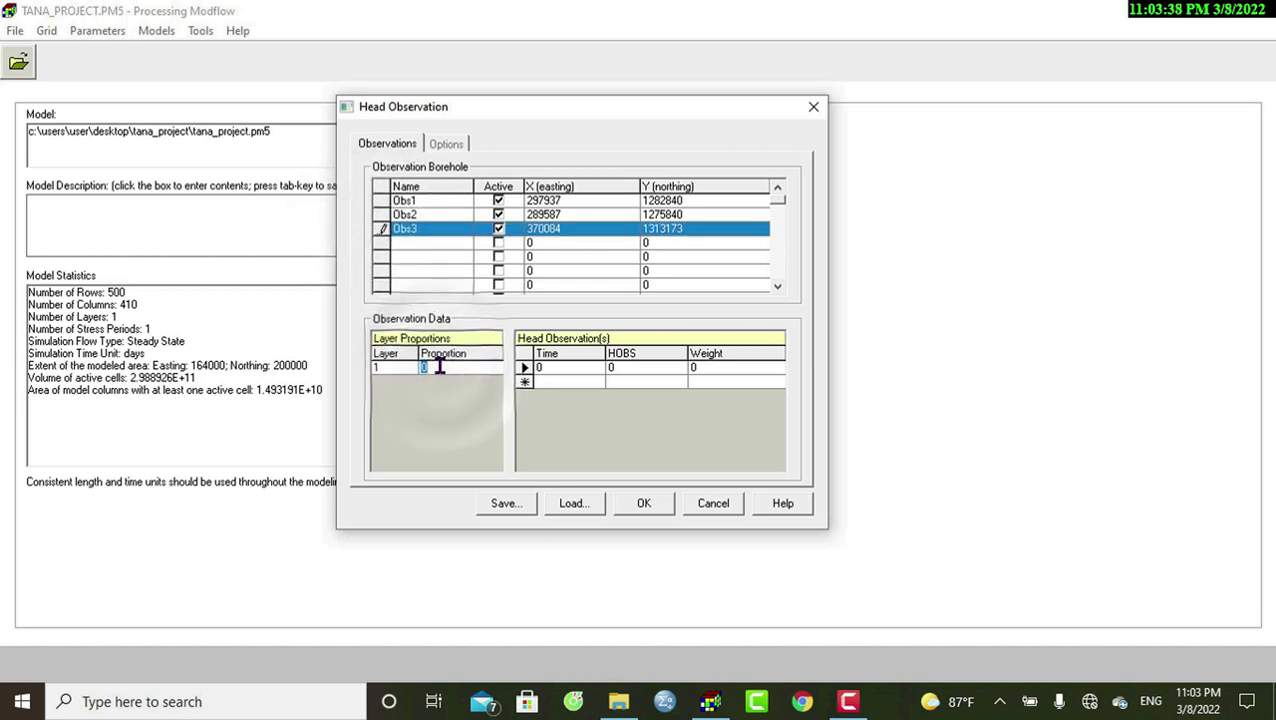
text(1)
click(545, 364)
text(1)
click(617, 370)
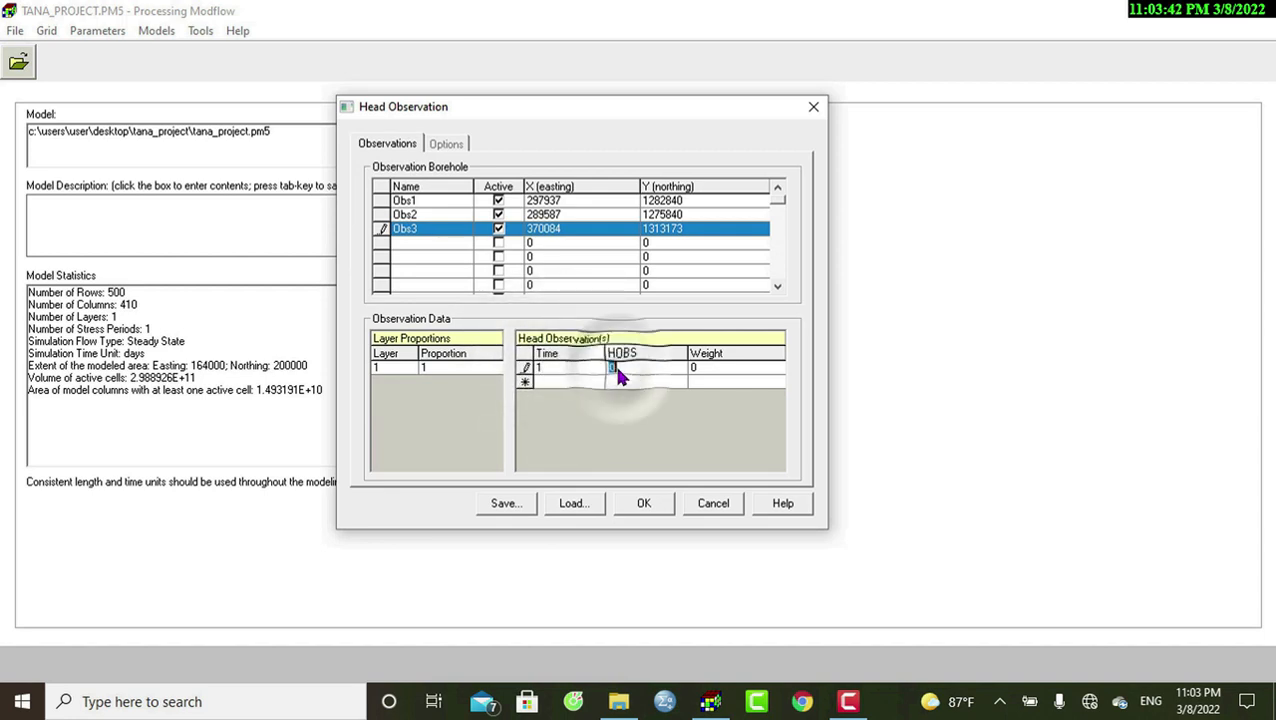
text(1780)
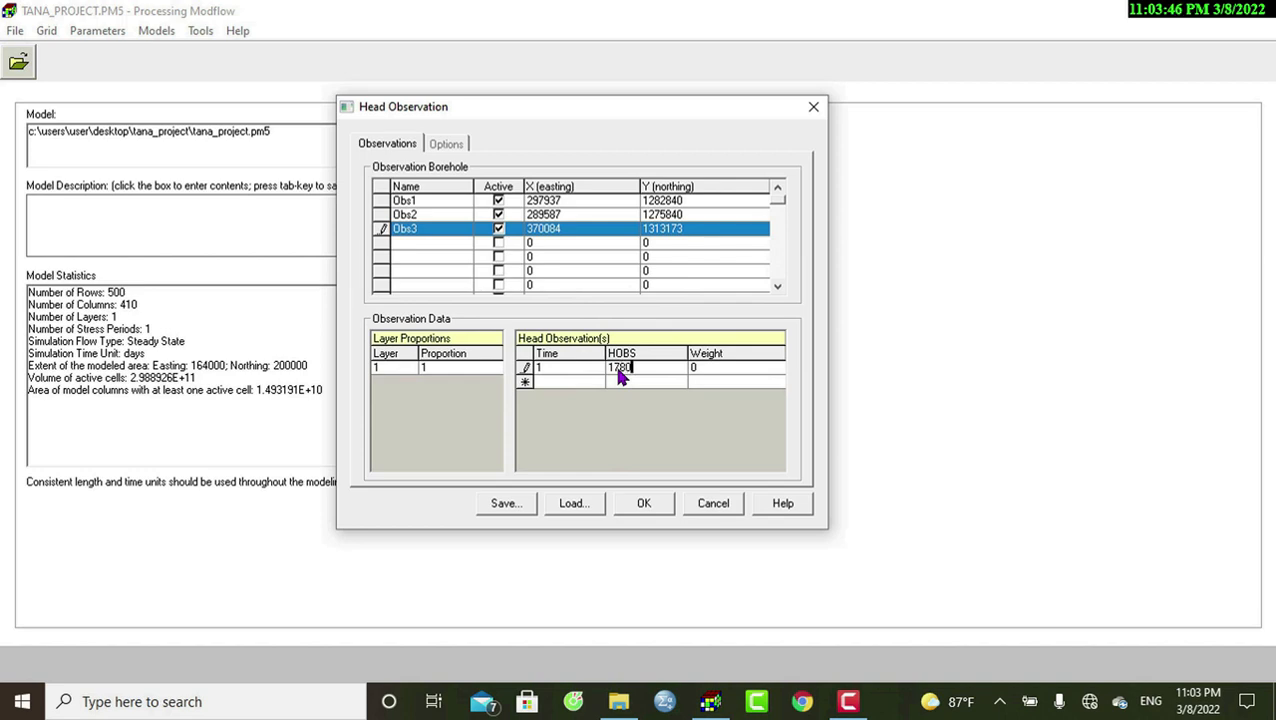
click(697, 371)
text(1)
click(379, 214)
click(379, 228)
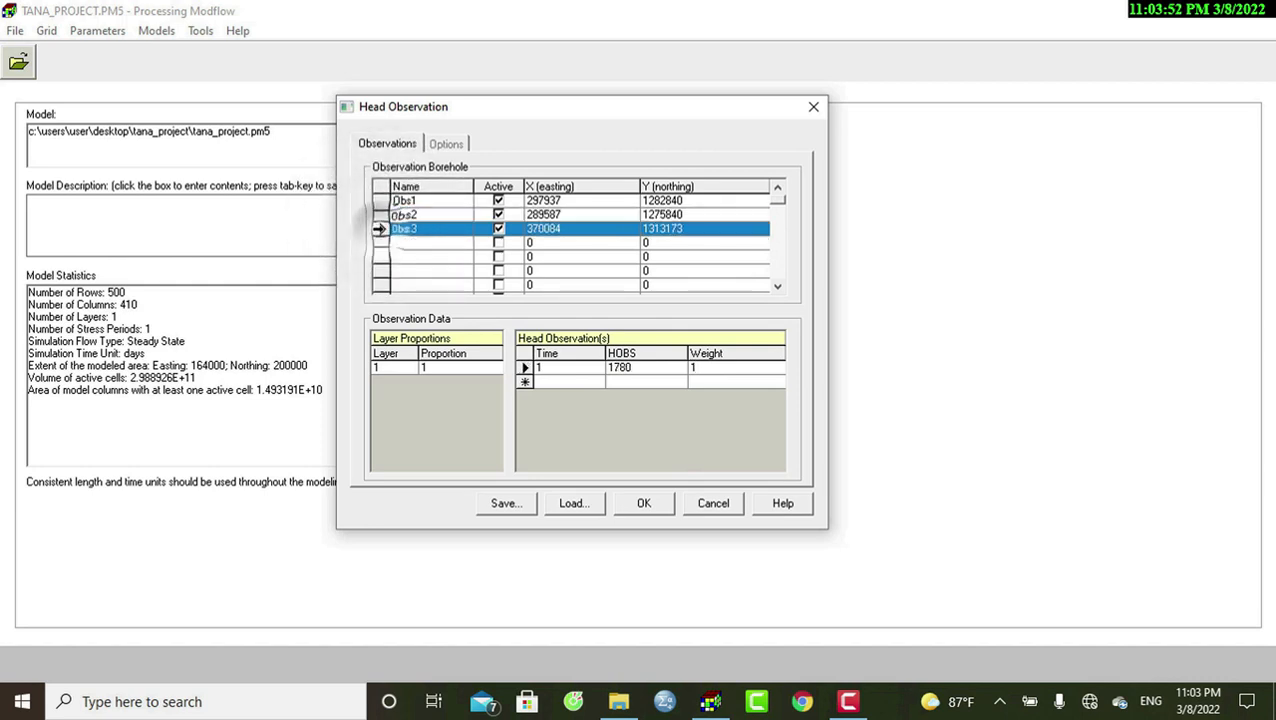
Step: Name the fourth observation borehole Obs4 and activate it
click(379, 242)
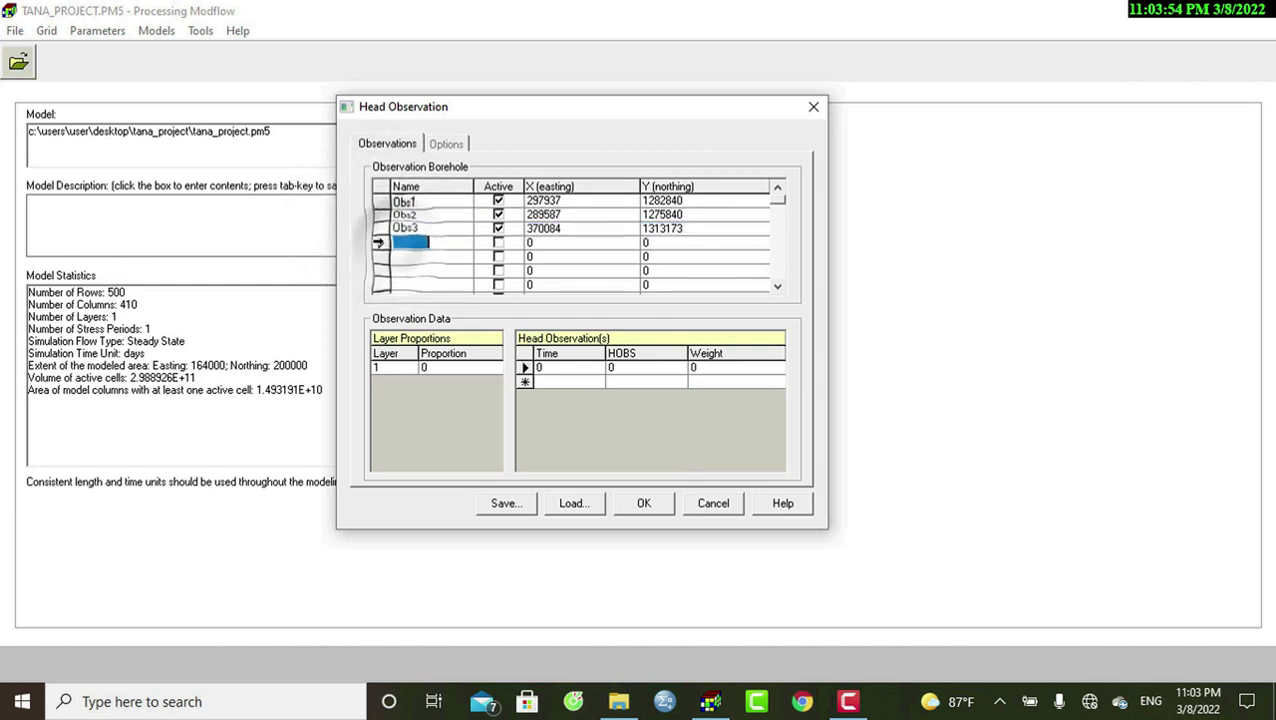
click(416, 247)
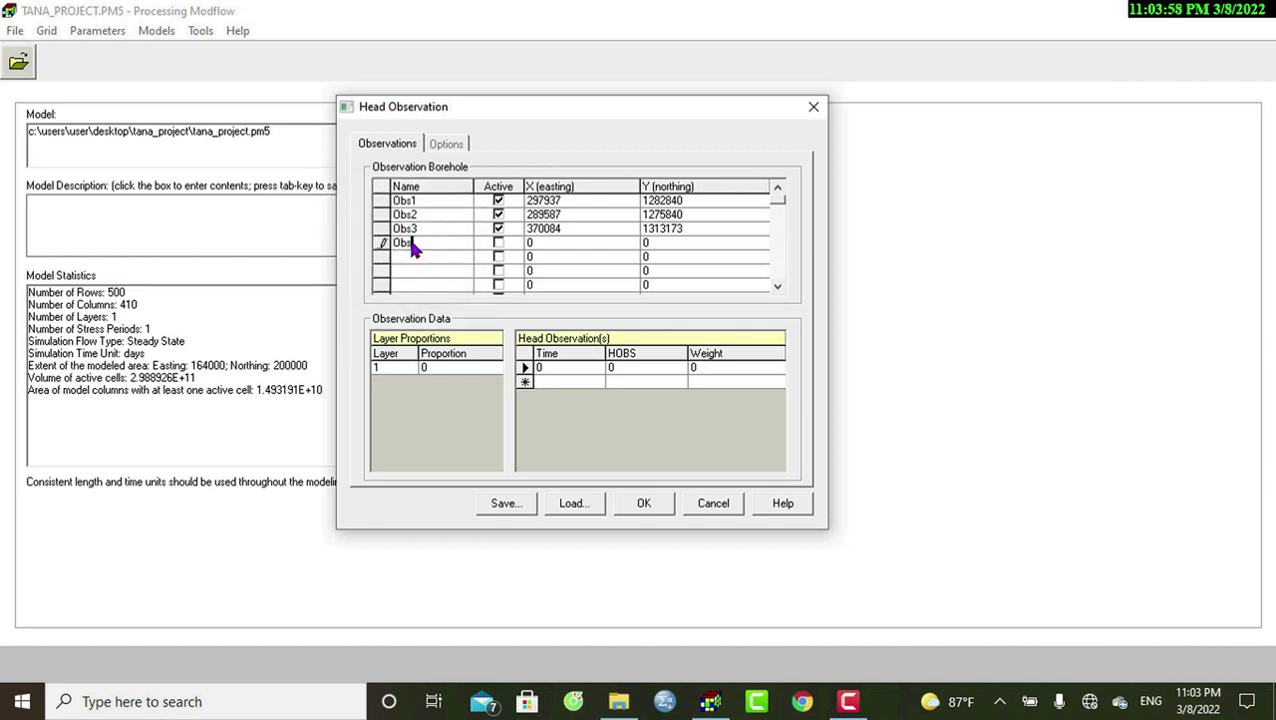
text(Obs4)
click(498, 244)
Step: Set the location of borehole Obs4 to easting 387452 and northing 1329841
click(528, 244)
text(8)
text(2)
click(655, 246)
text(841)
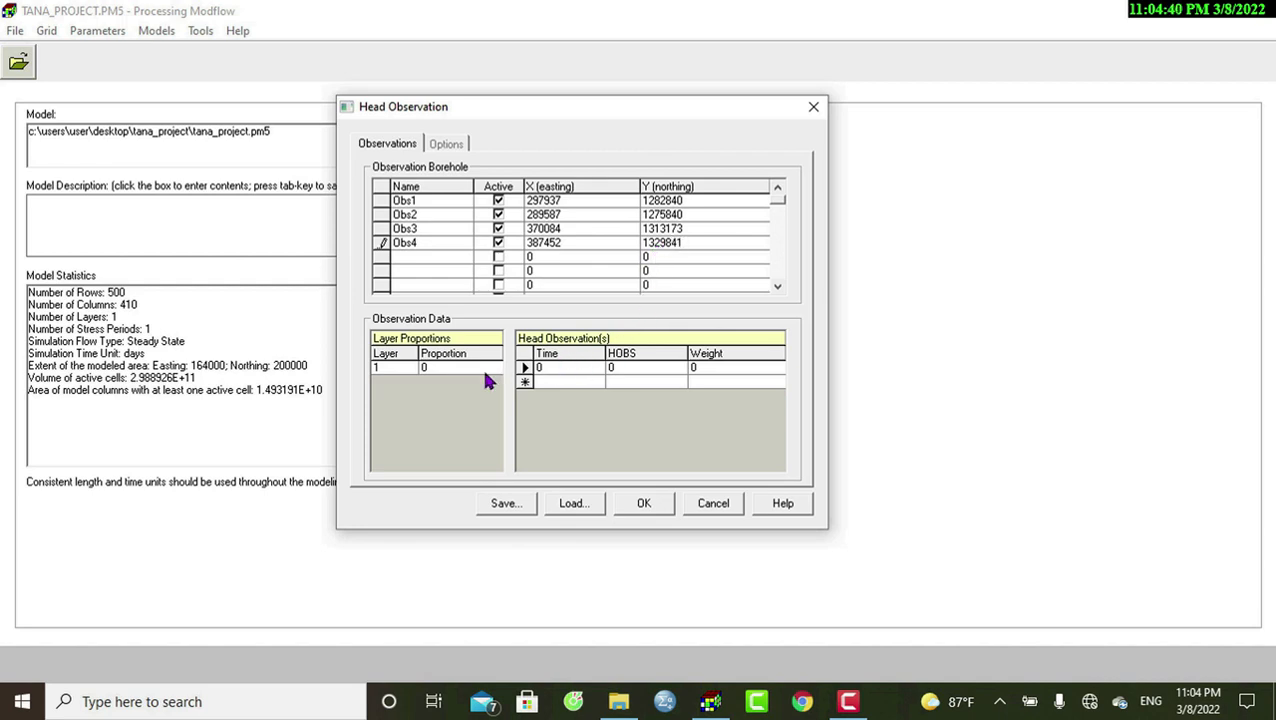
Step: For Obs4, set the layer 1 proportion to 1 and enter a head observation of 1780 at time 1 with weight 1
click(445, 368)
text(1)
click(535, 368)
click(538, 369)
text(1)
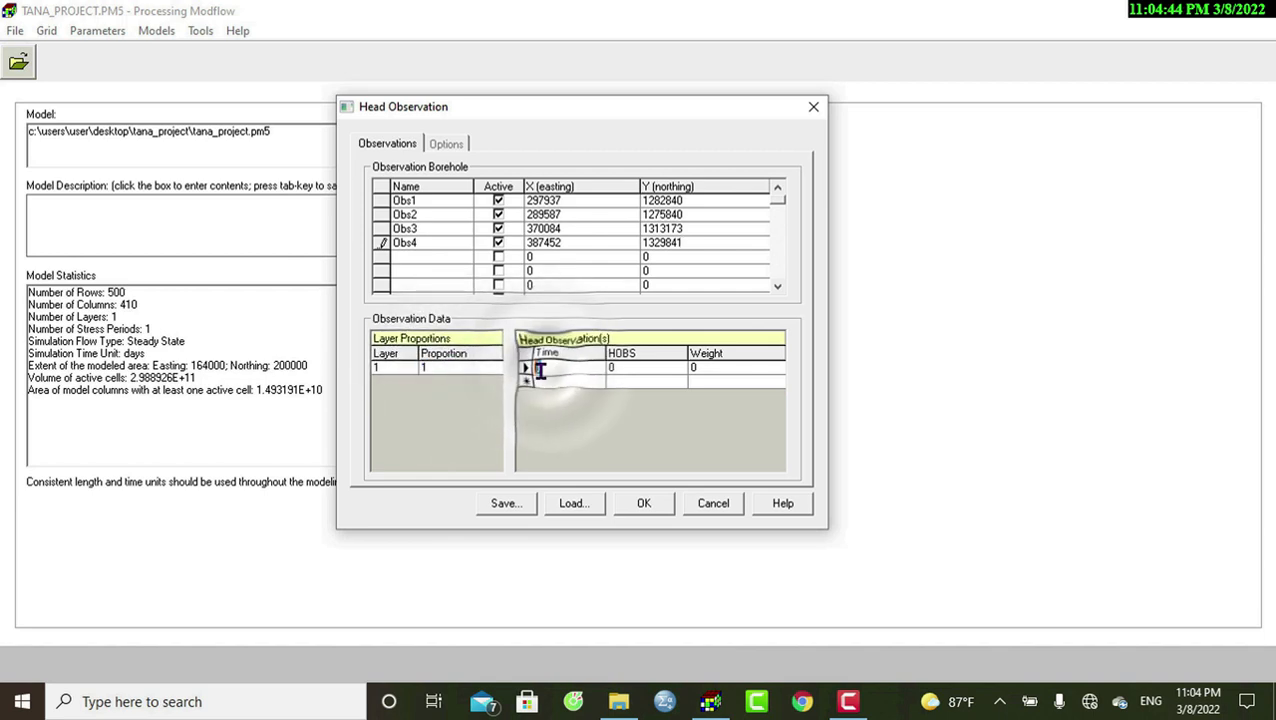
click(612, 369)
text(1780)
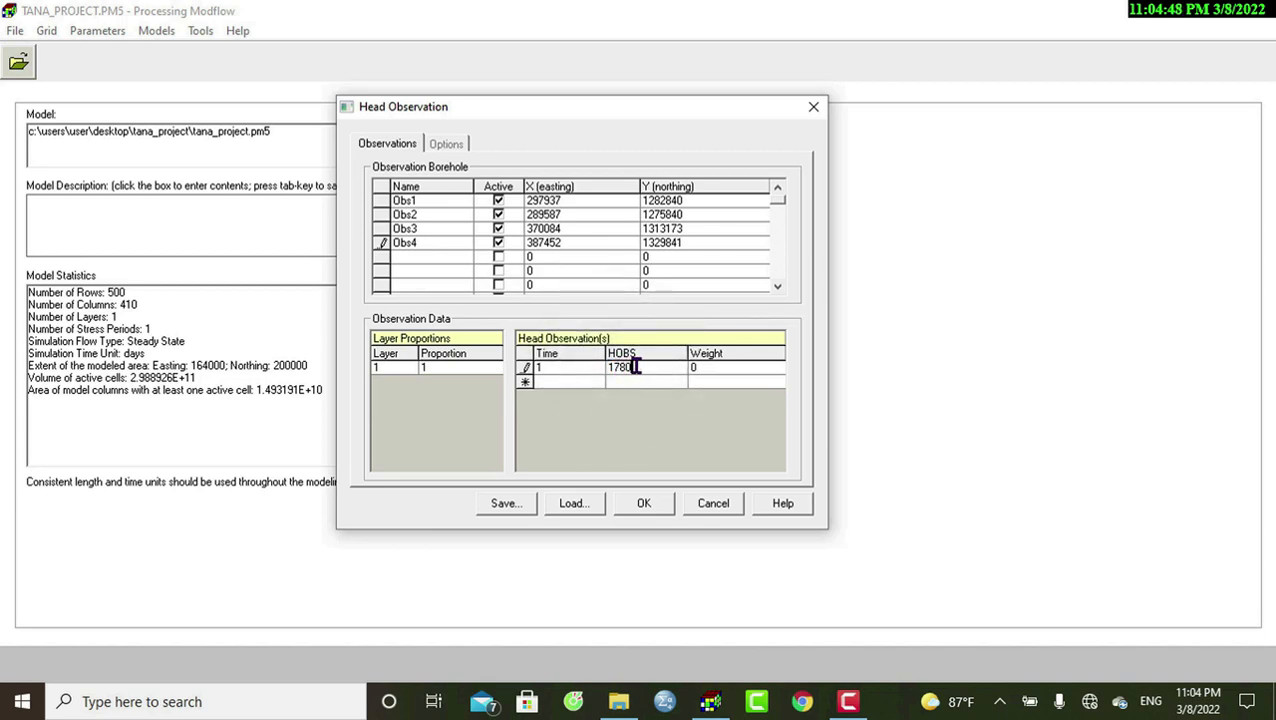
click(714, 374)
text(1)
Step: Activate the fifth observation borehole and name it Obs5
click(416, 256)
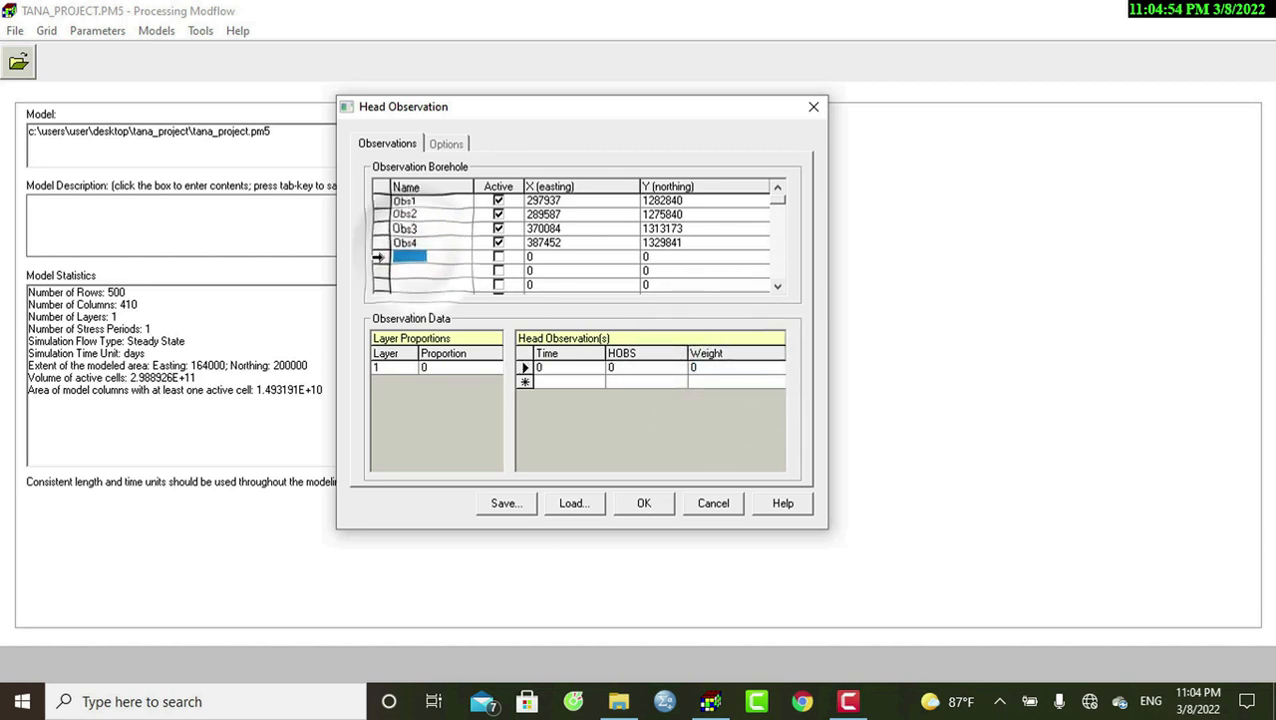
click(381, 257)
click(497, 257)
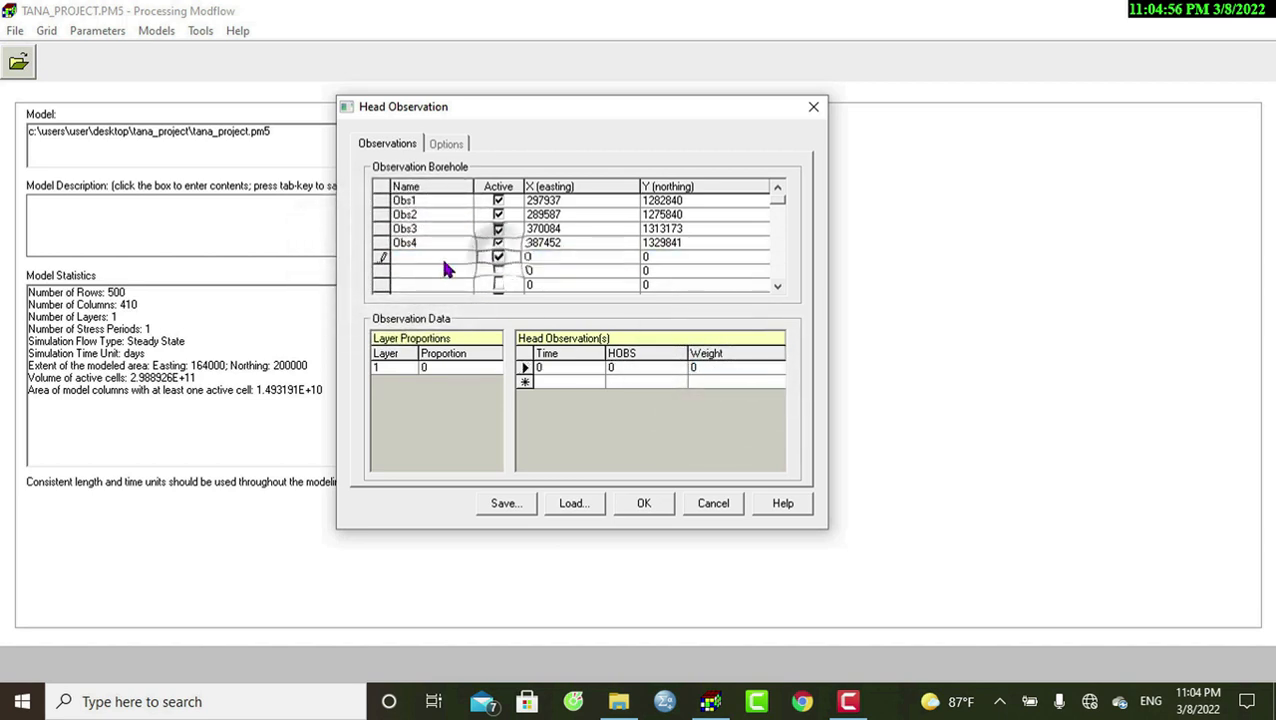
click(407, 259)
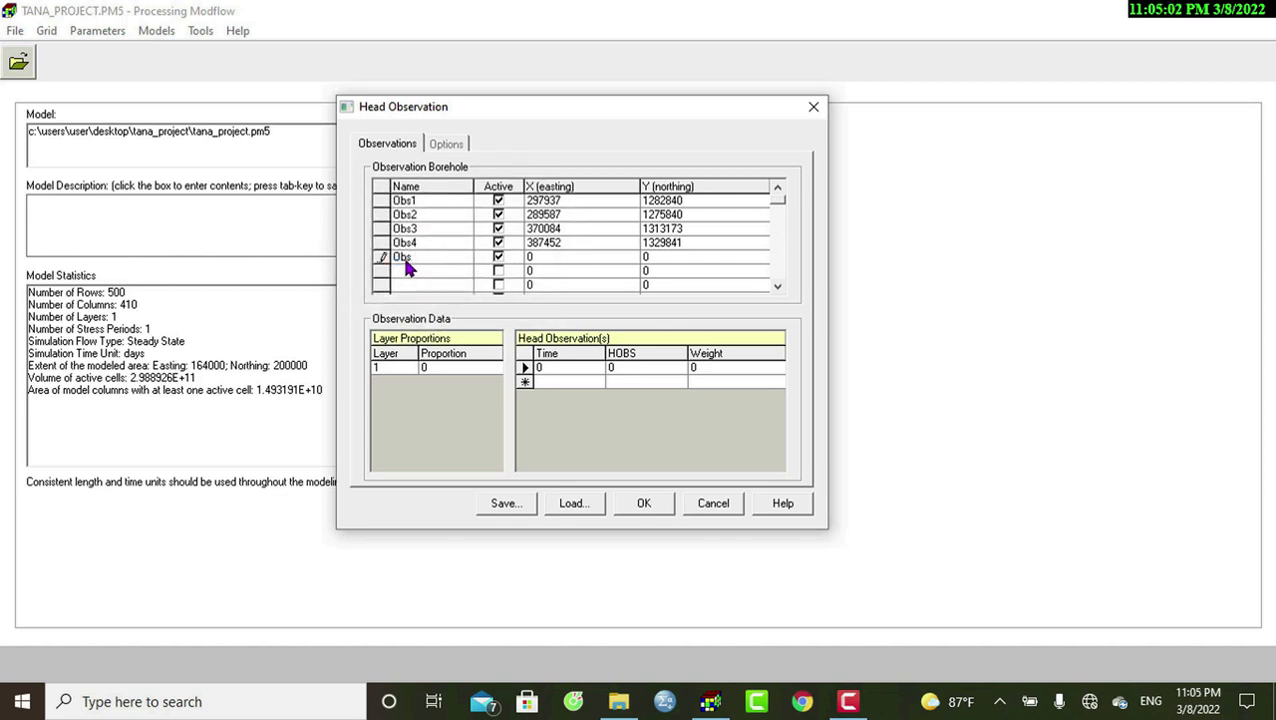
text(5)
Step: Set the location of borehole Obs5 to easting 330336 and northing 1374507
click(531, 259)
text(330336)
click(649, 257)
text(1374507)
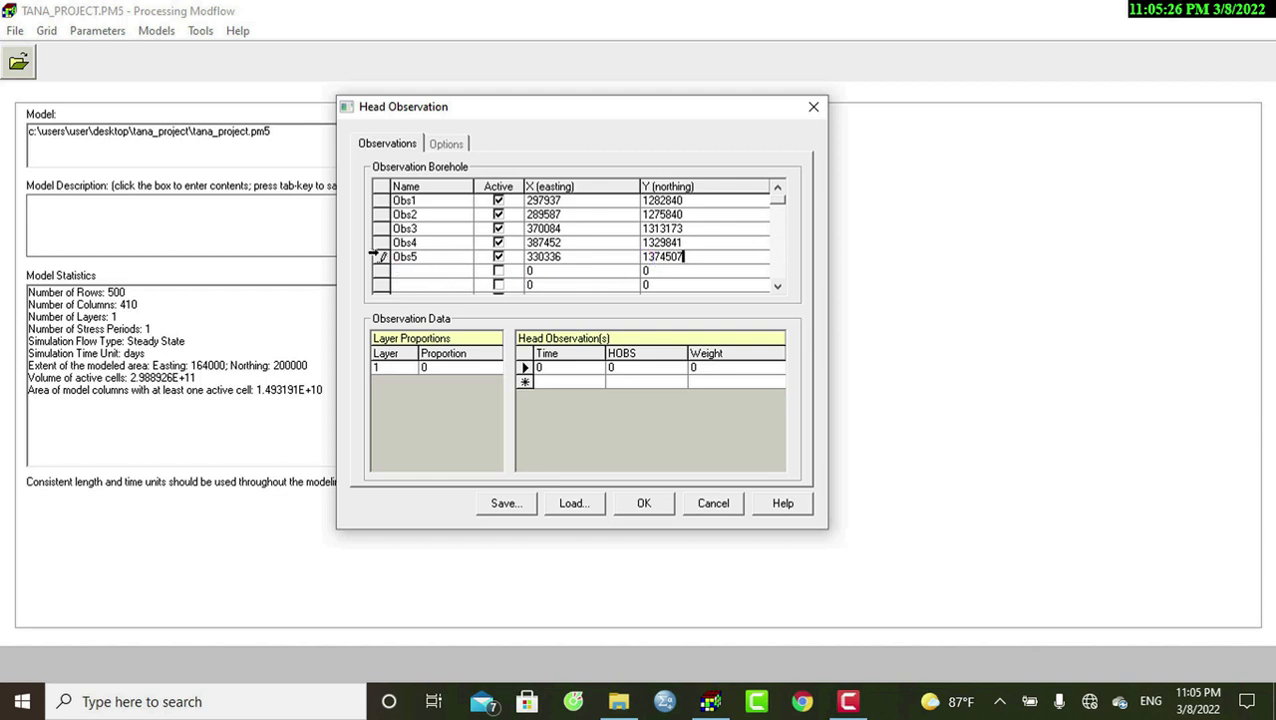
Step: For Obs5, set the layer 1 proportion to 1 and enter a head observation of 1345 at time 1 with weight 1
click(380, 257)
click(440, 368)
text(1)
click(529, 367)
text(1)
click(614, 372)
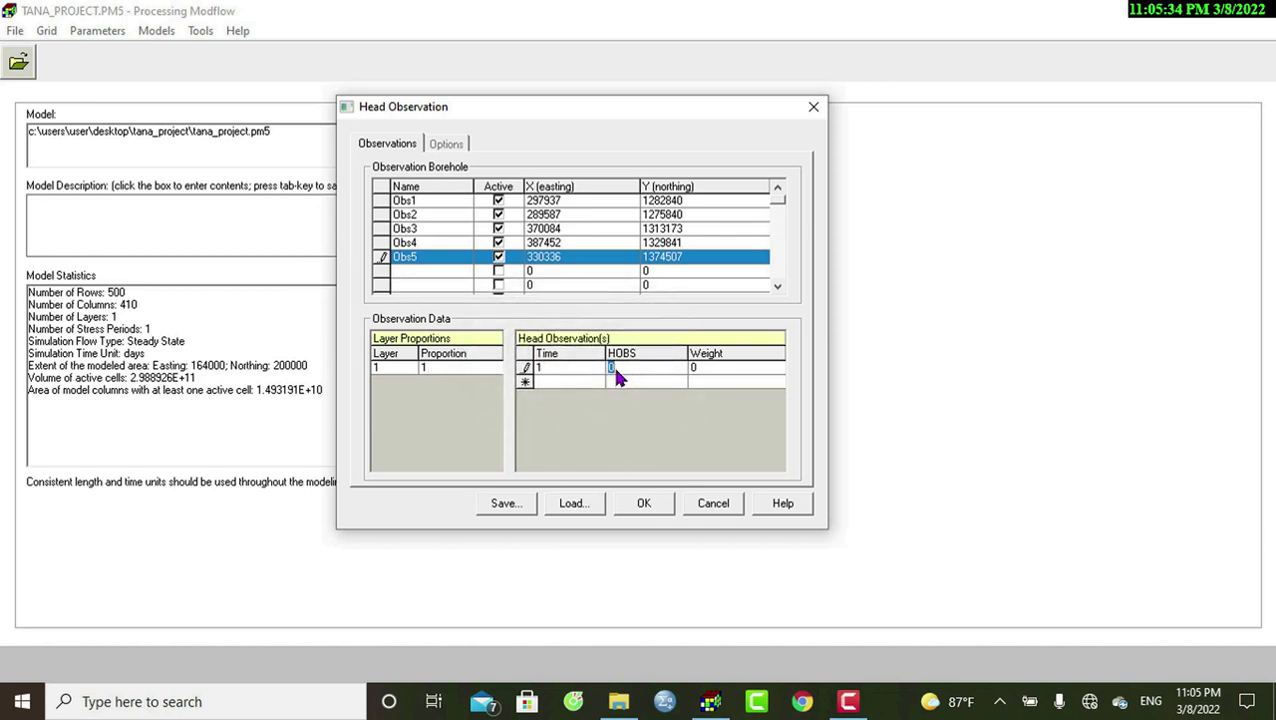
text(1345)
click(696, 372)
text(1)
click(400, 243)
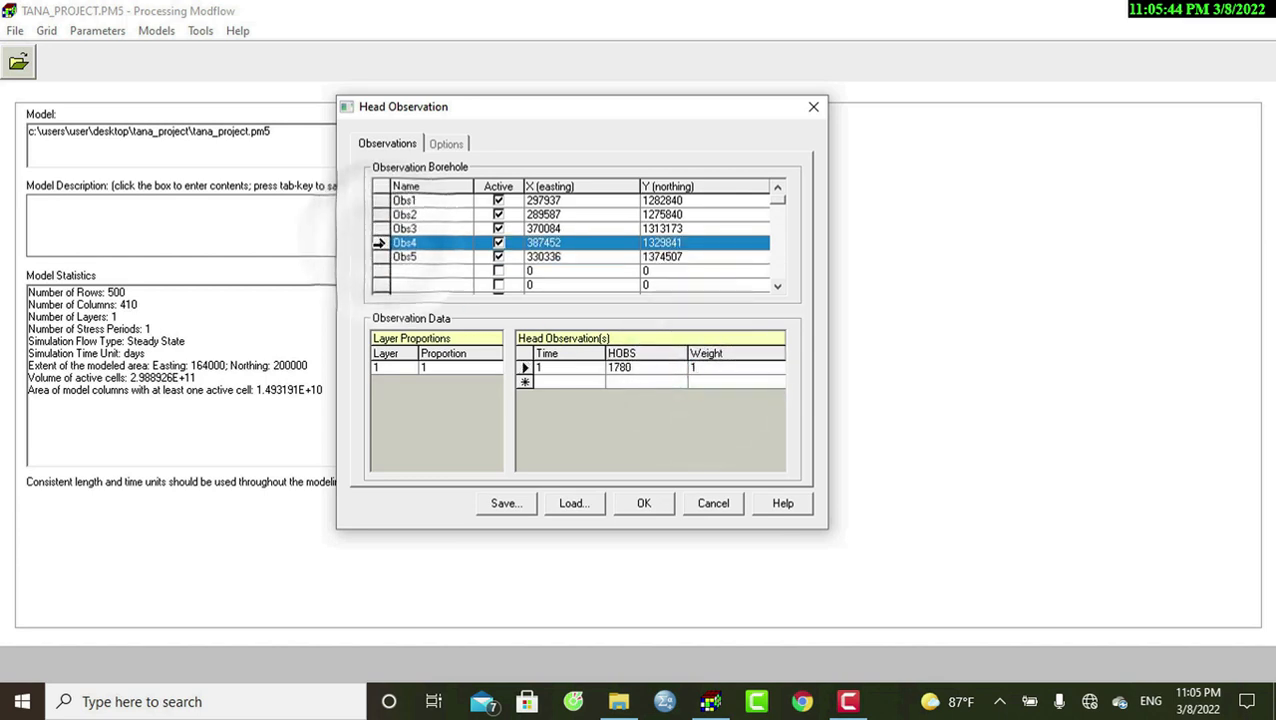
click(378, 256)
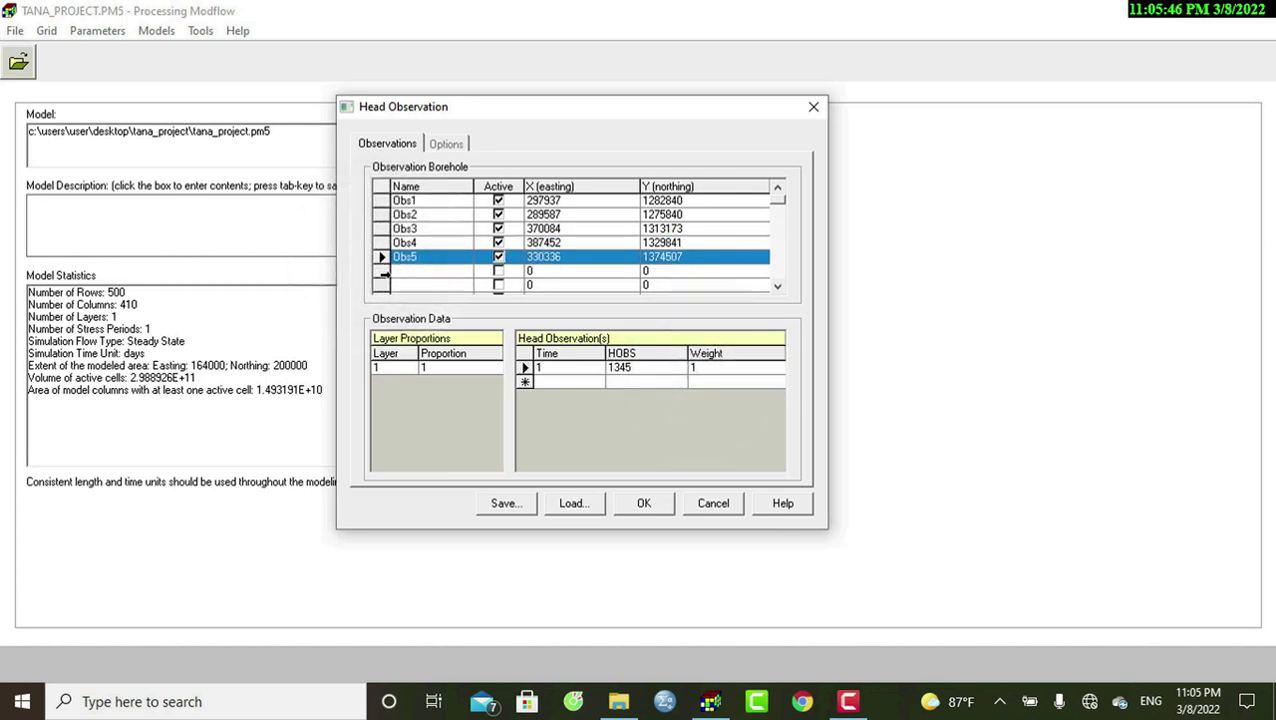
Step: Activate the sixth observation borehole and name it Obs6
click(405, 271)
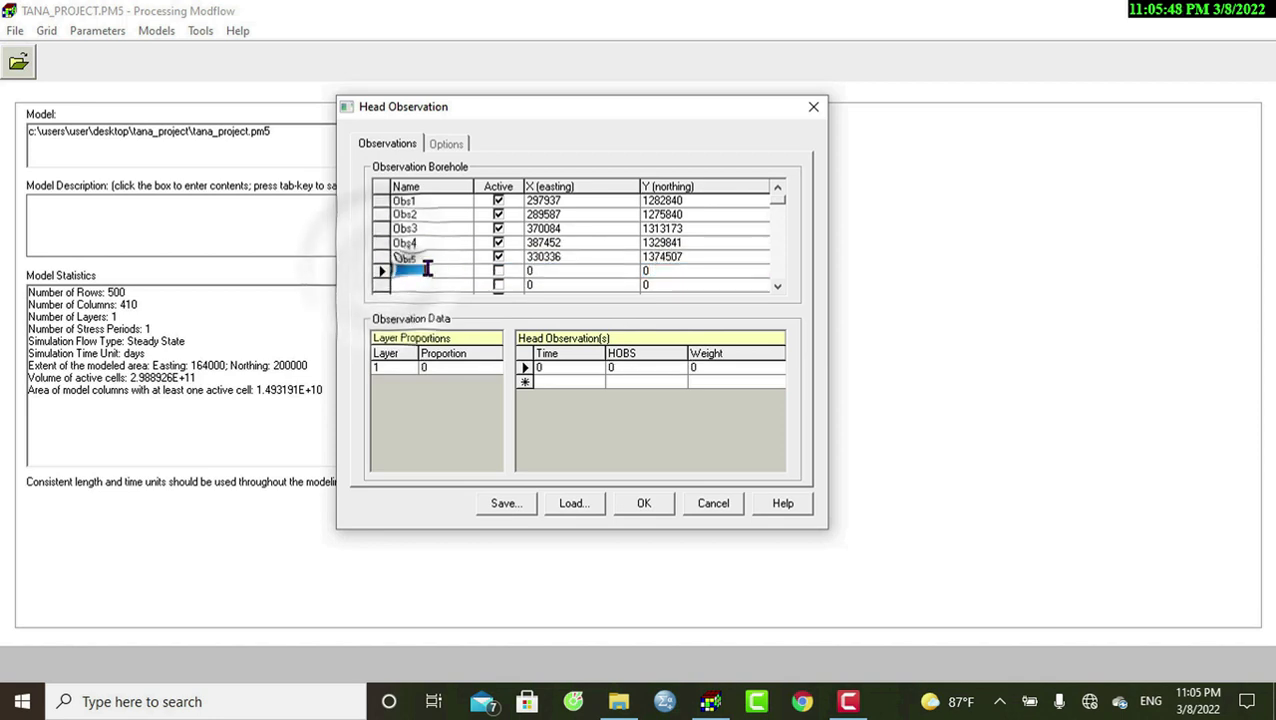
click(495, 273)
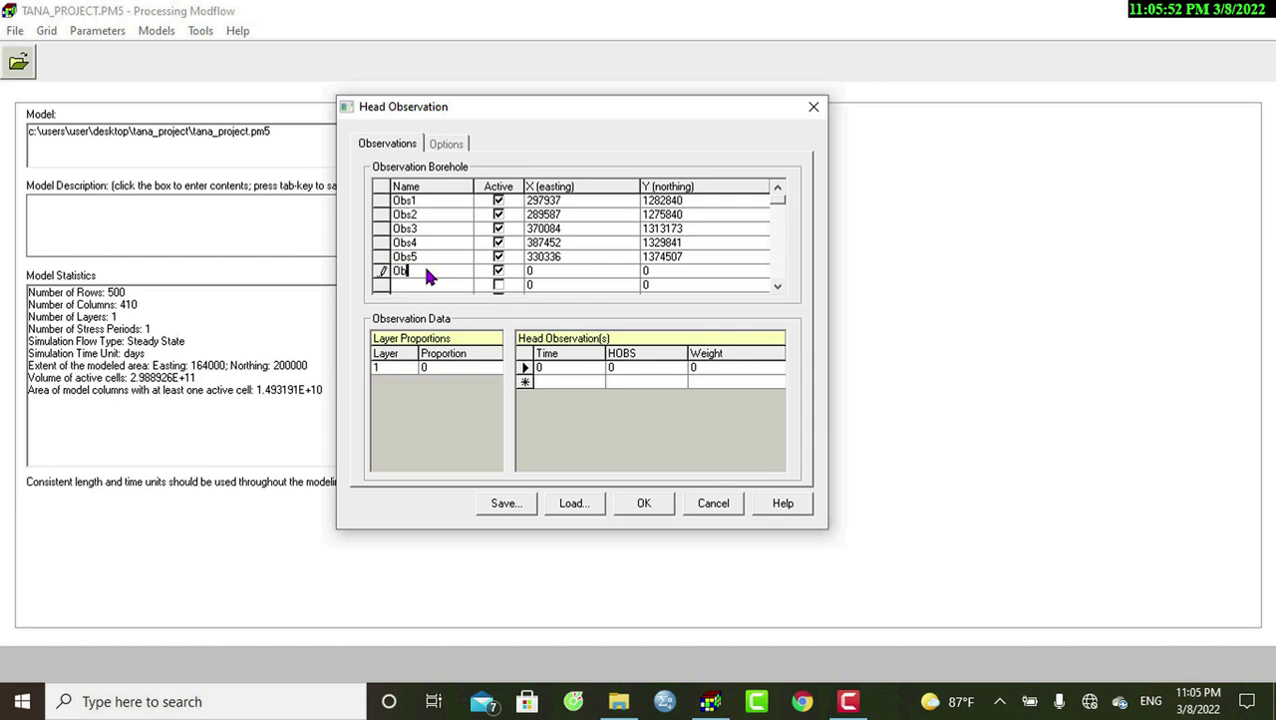
text(Obs6)
Step: Set the location of borehole Obs6 to easting 358393 and northing 1319507
click(531, 271)
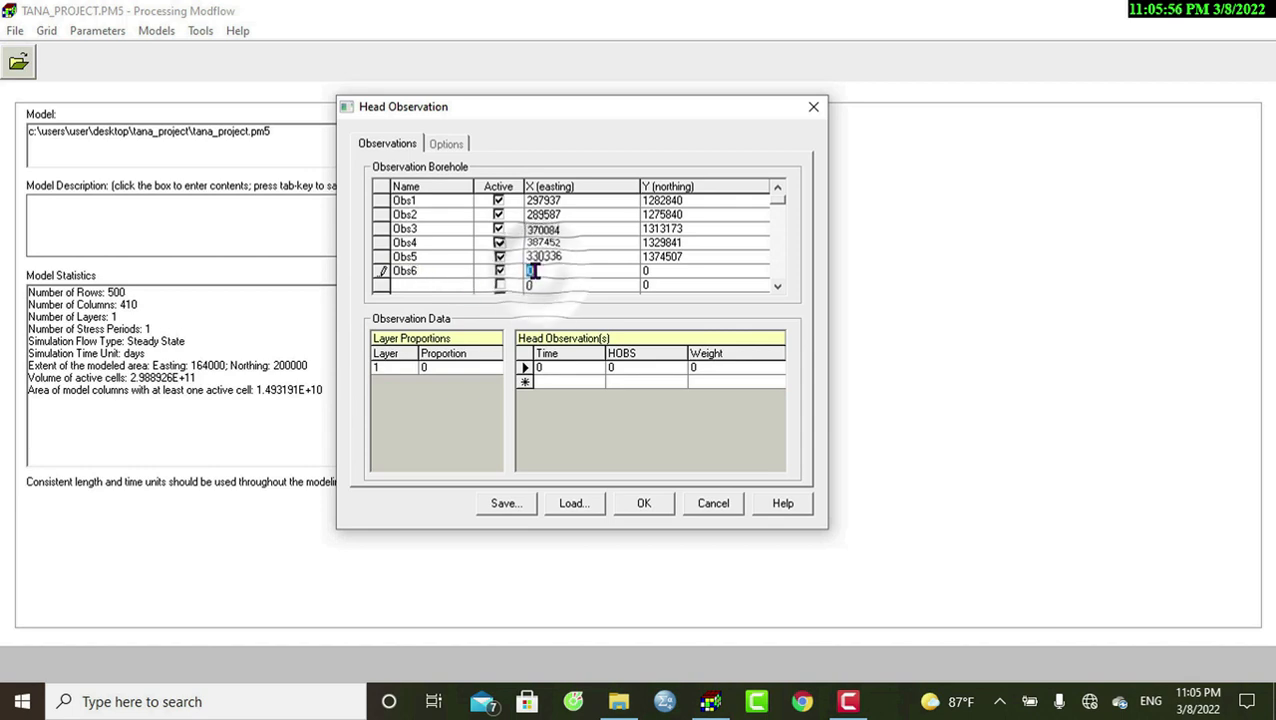
text(3583)
text(93)
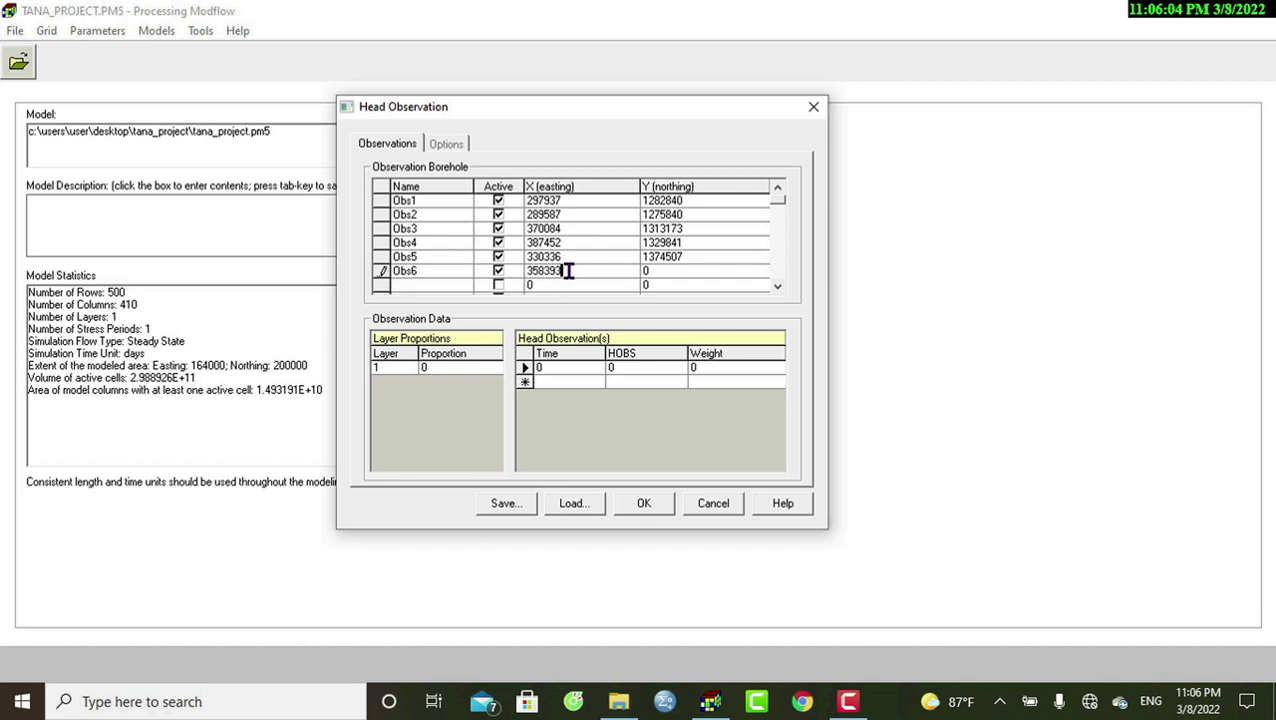
click(648, 271)
text(1319)
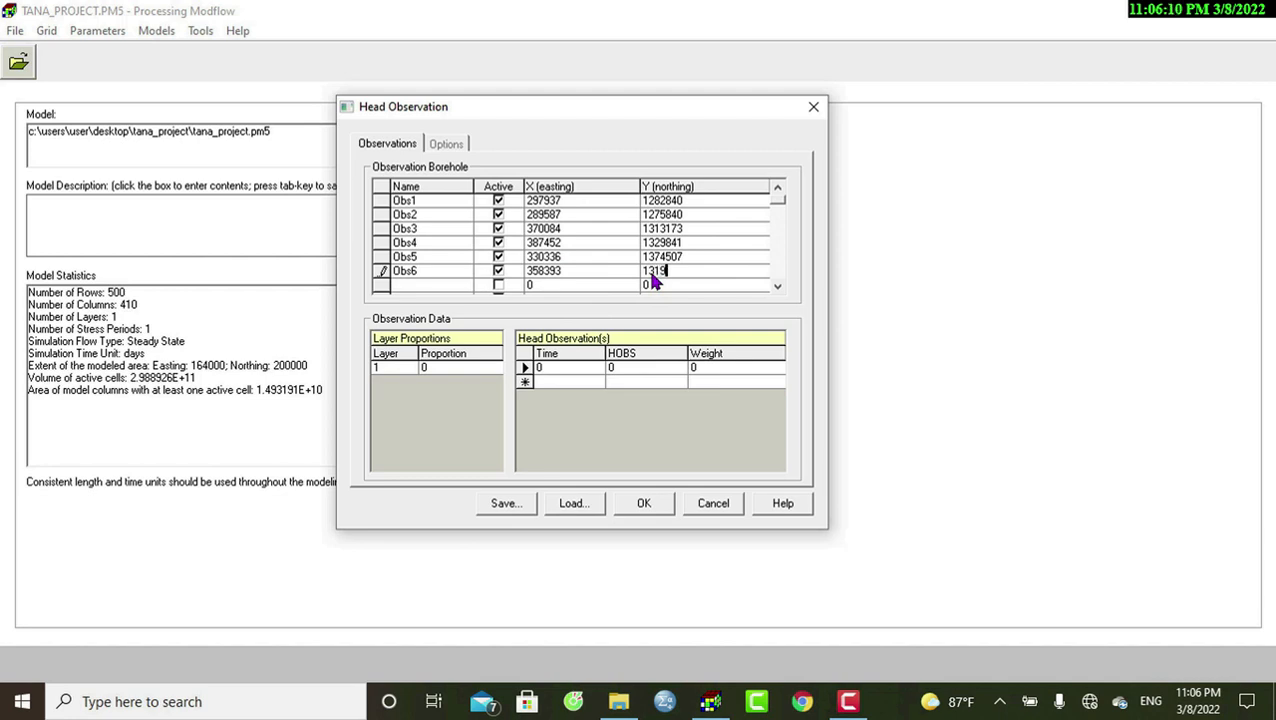
text(507)
Step: For Obs6, set the layer 1 proportion to 1 and enter a head observation of 1781 at time 1 with weight 1
click(379, 271)
click(445, 368)
text(1)
click(548, 368)
text(1)
click(612, 368)
text(1)
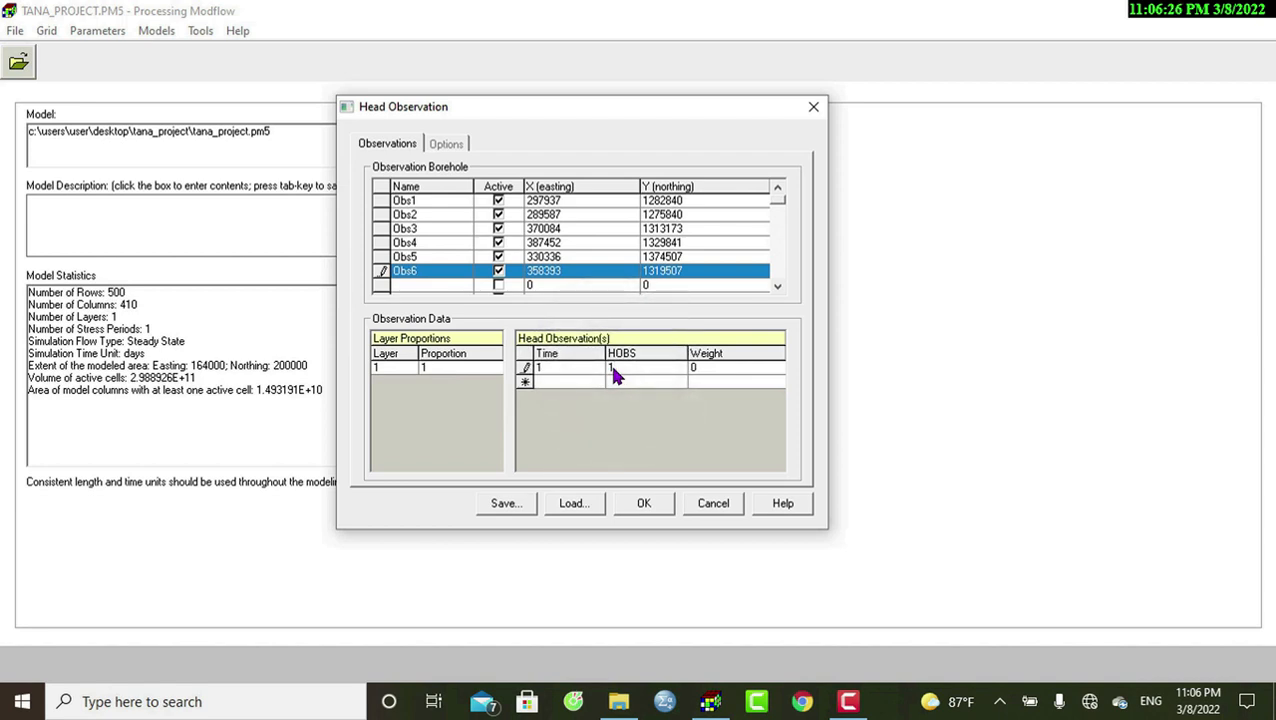
text(781)
click(702, 371)
text(1)
Step: Check the observation data of each borehole from Obs1 to Obs6 and accept the head observations
click(375, 201)
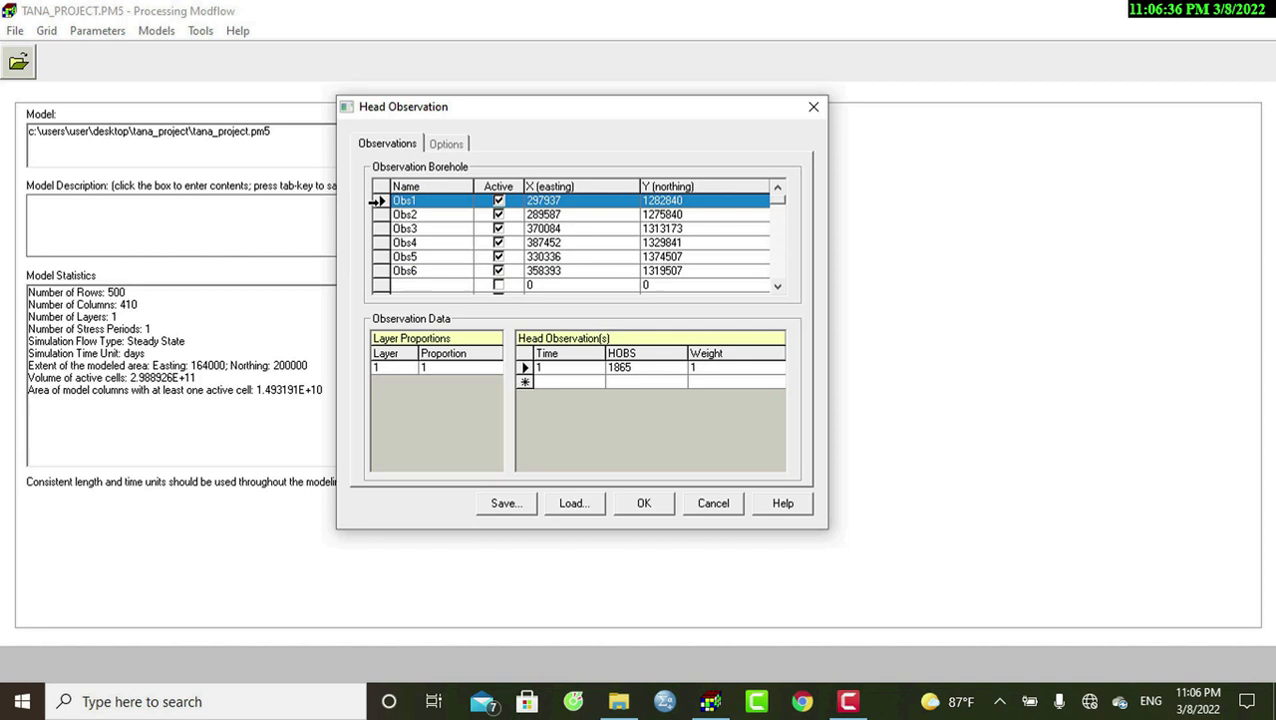
click(381, 214)
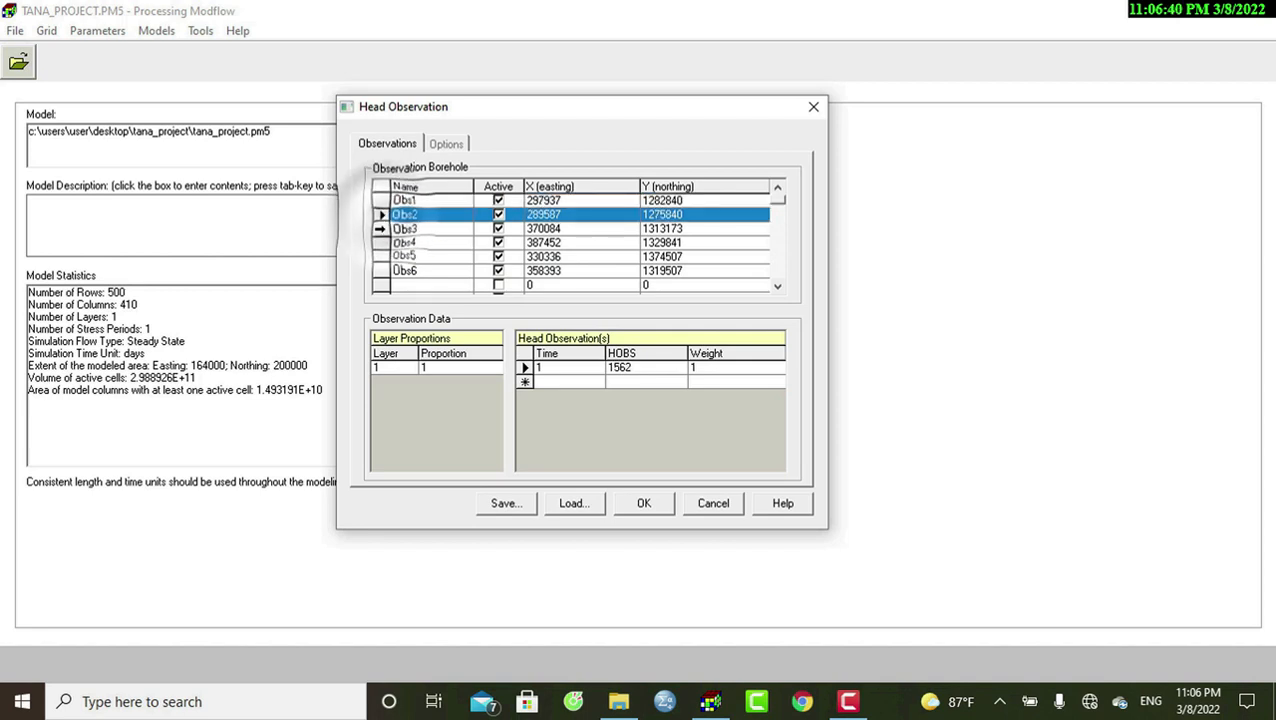
click(380, 228)
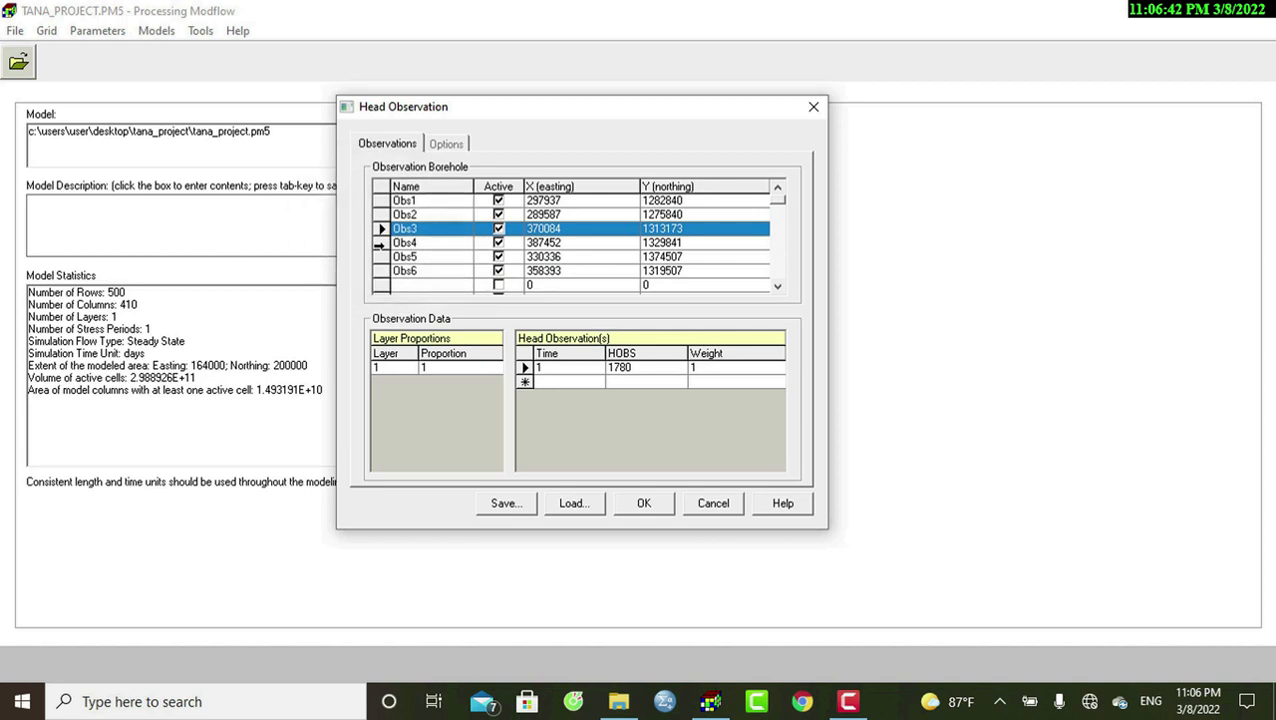
click(380, 242)
click(381, 256)
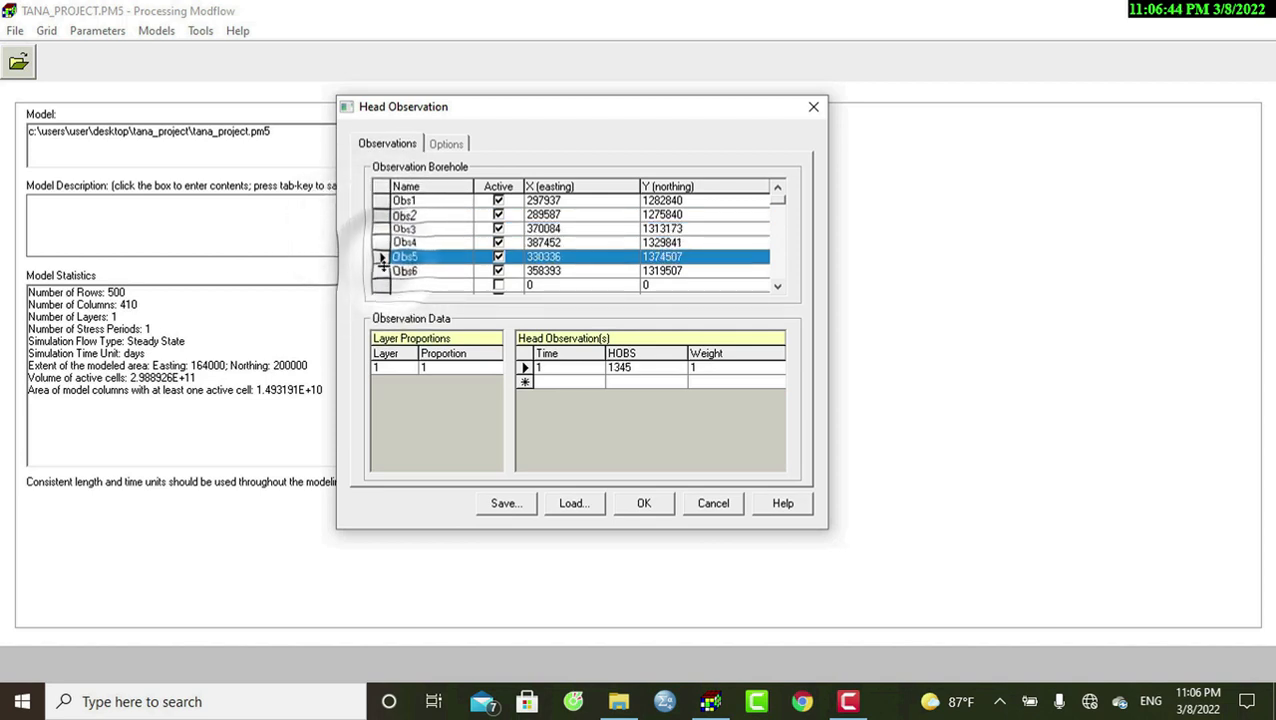
click(382, 270)
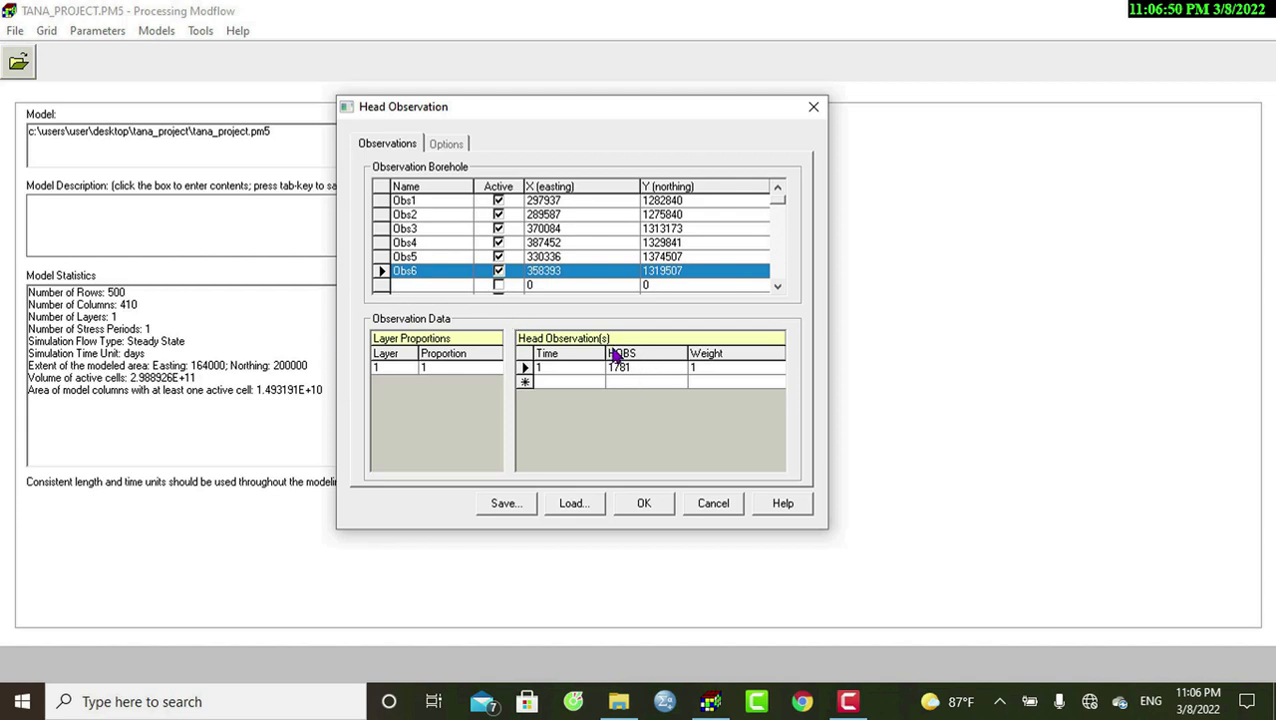
click(638, 505)
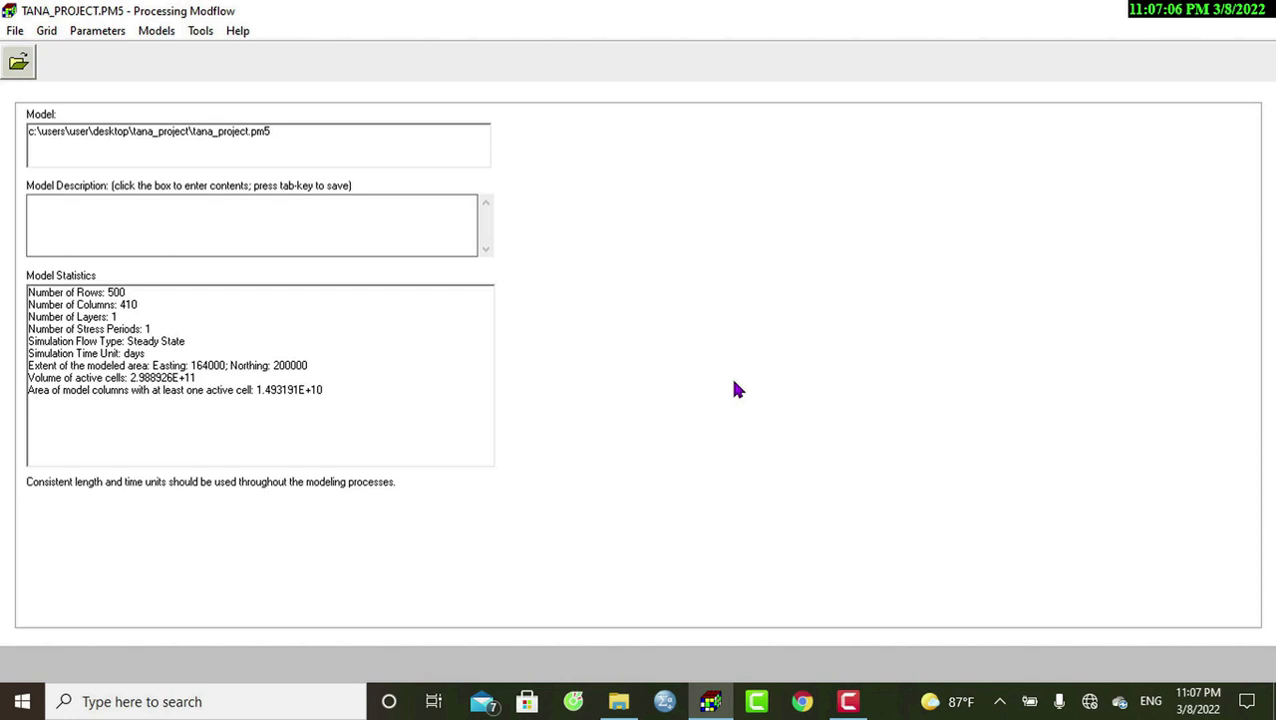
Step: Review the MODFLOW output control's output terms, frequency and predefined head values, and accept the settings
click(156, 31)
mouse_move(168, 51)
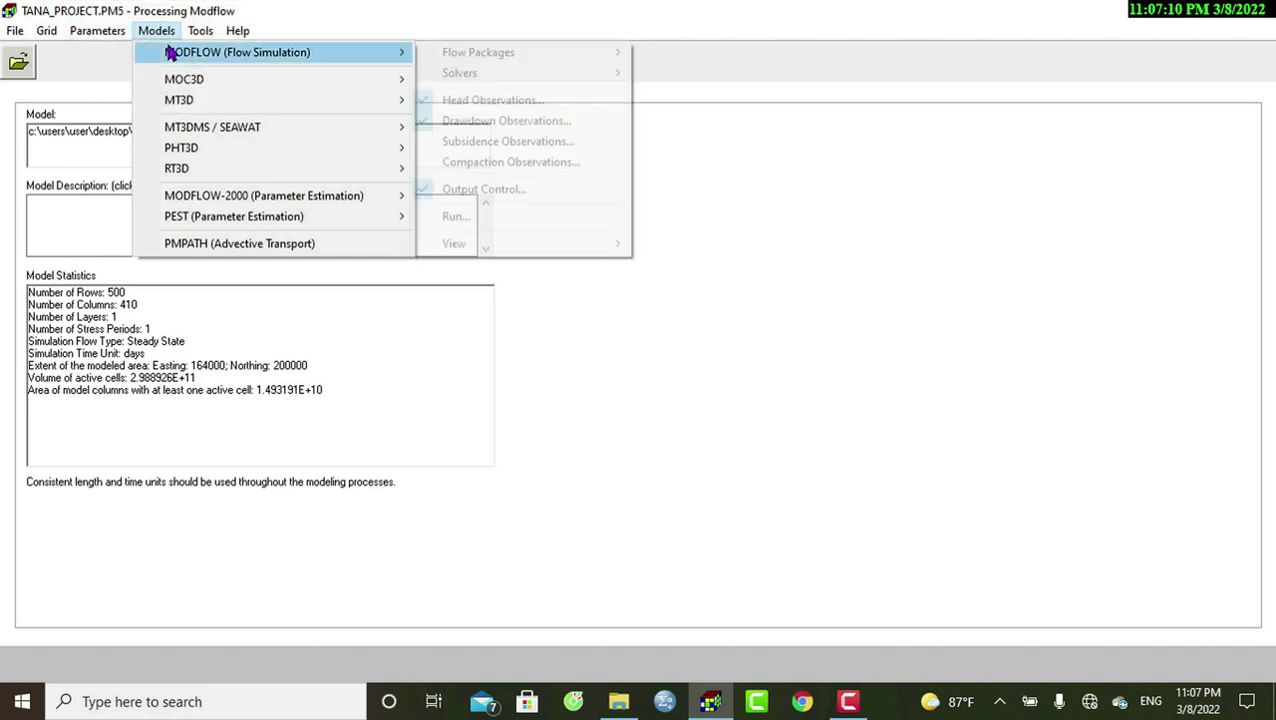
mouse_move(478, 58)
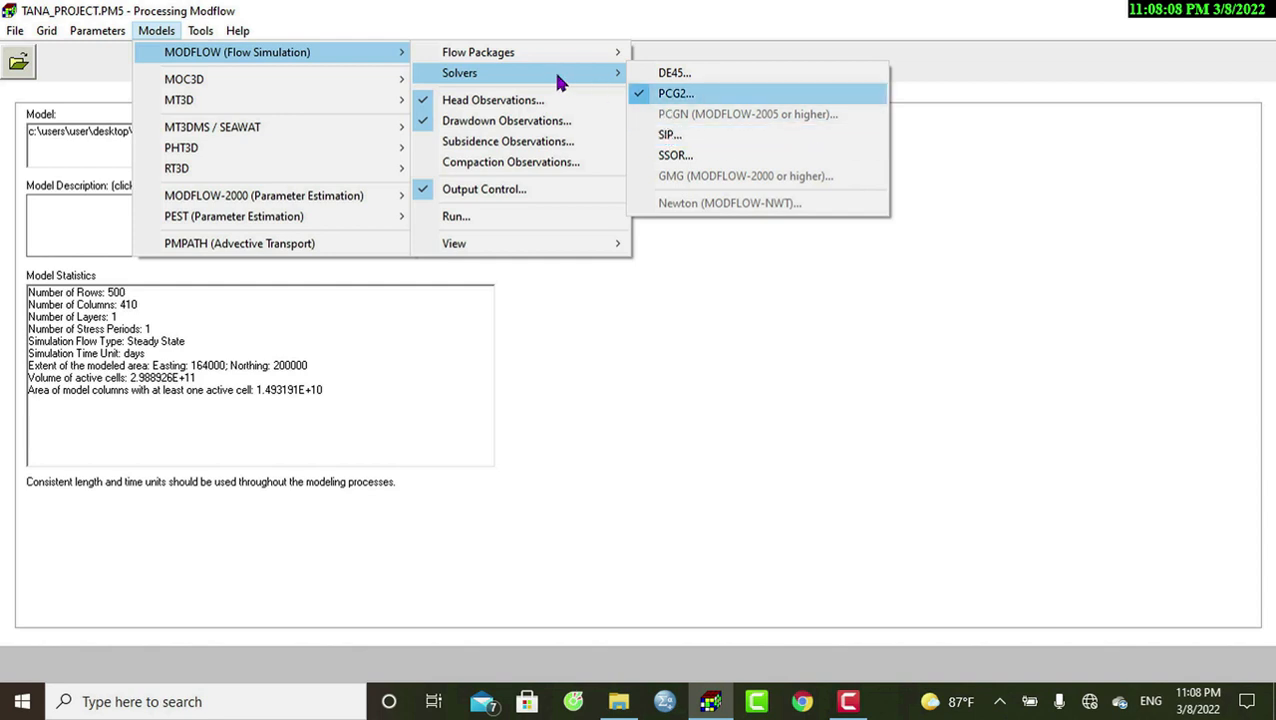
mouse_move(614, 74)
click(516, 80)
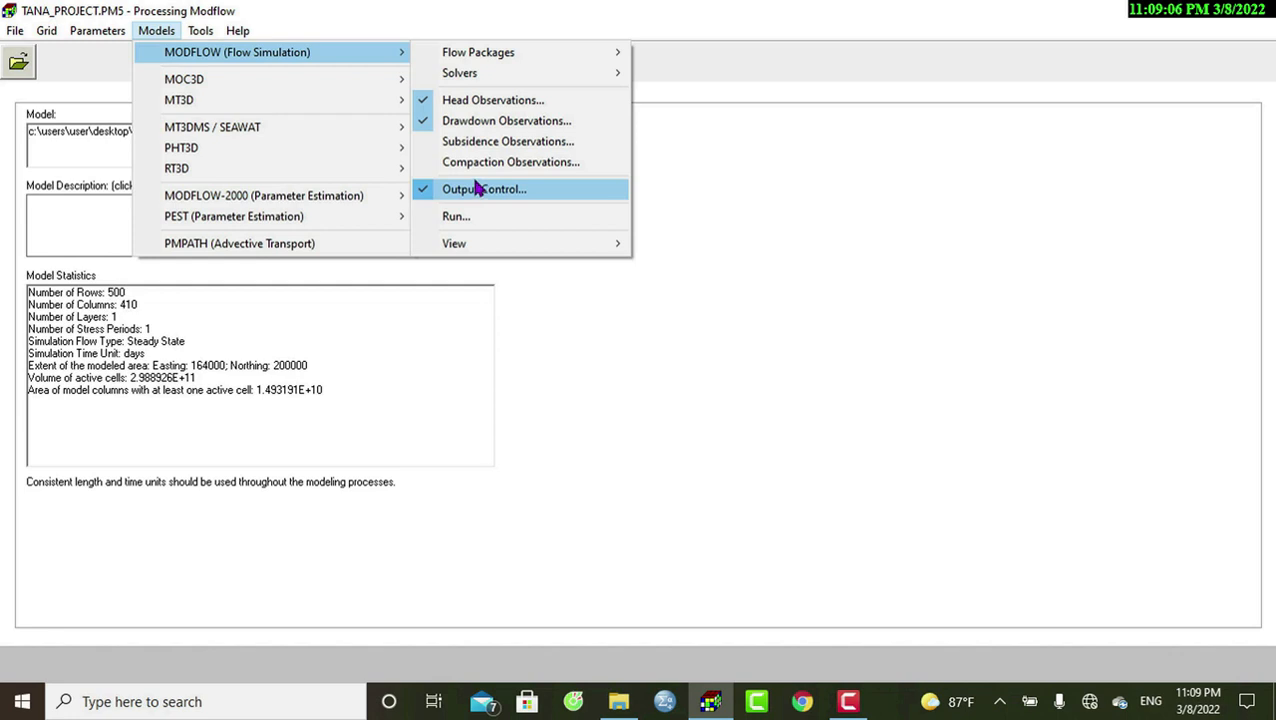
click(485, 190)
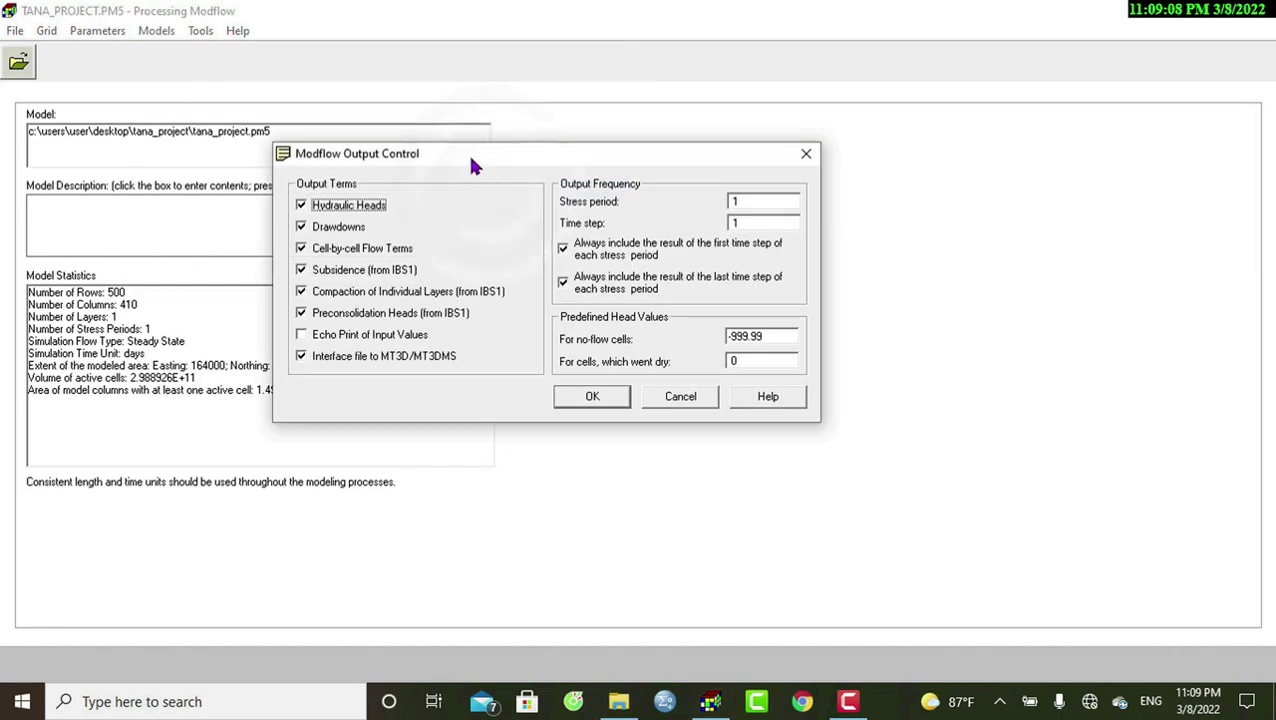
drag(468, 153, 457, 105)
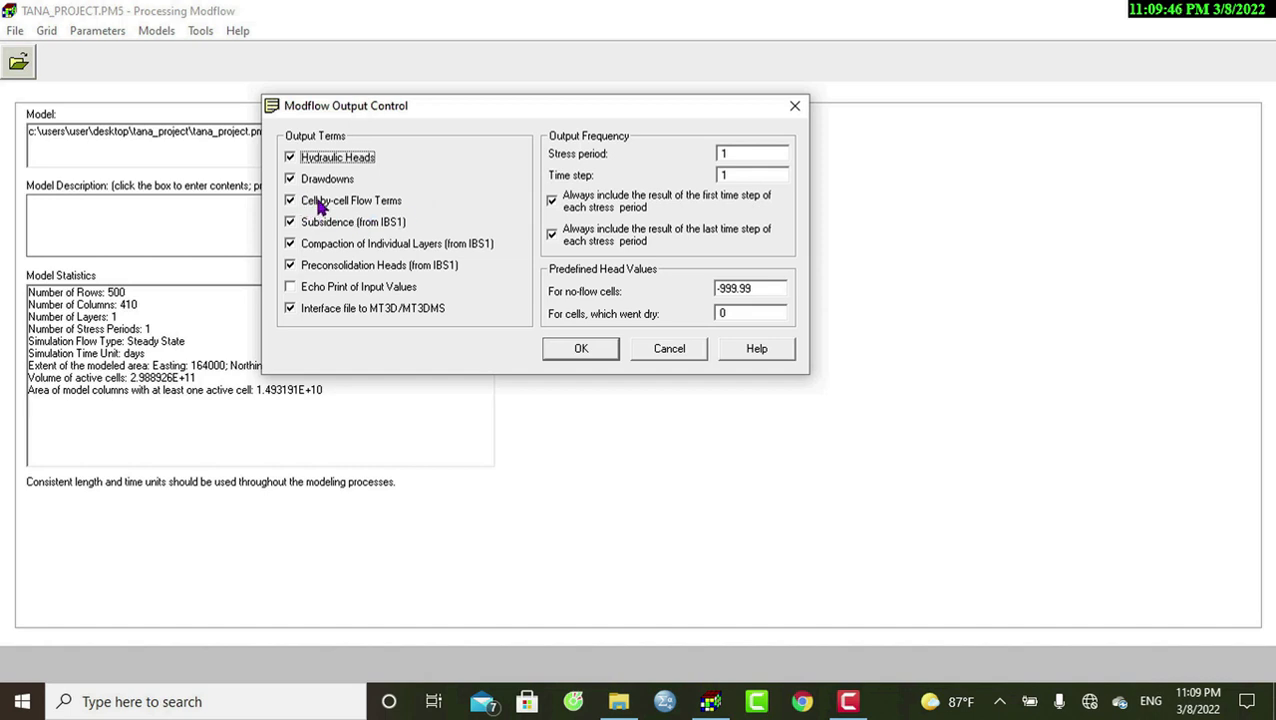
click(291, 180)
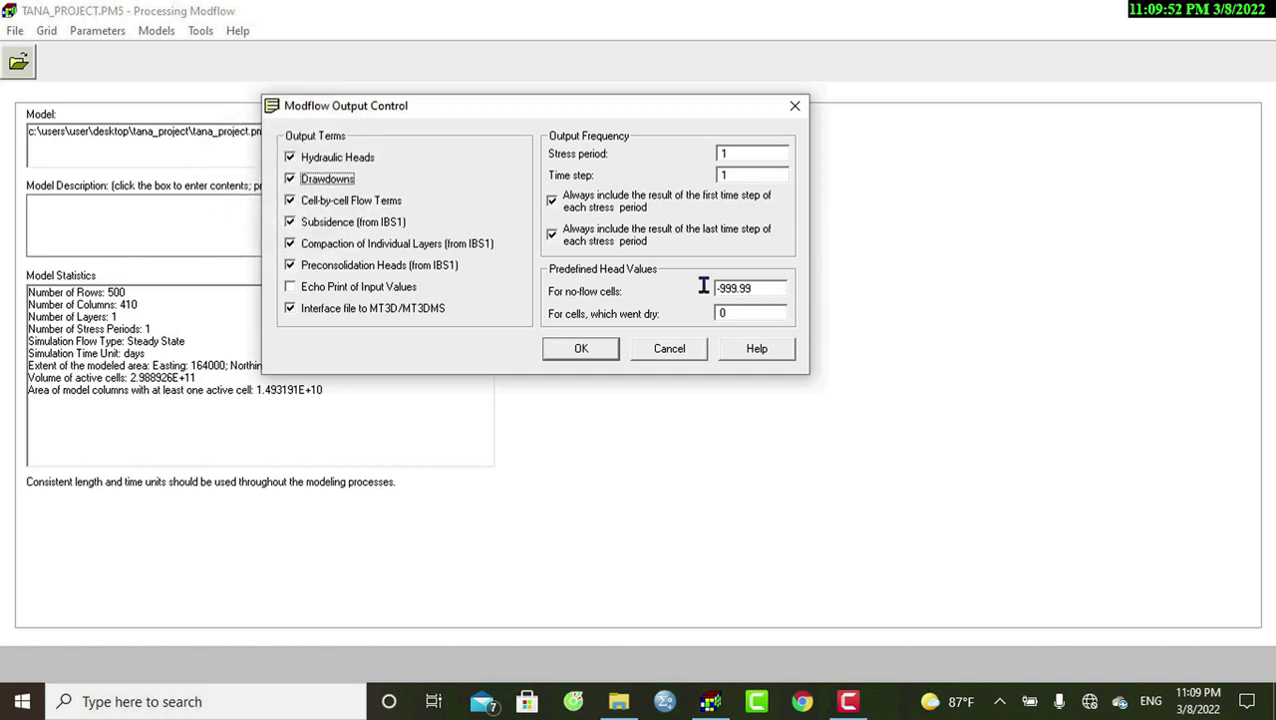
mouse_move(410, 118)
mouse_down()
mouse_move(427, 57)
mouse_move(498, 222)
mouse_move(447, 45)
mouse_move(428, 113)
mouse_up()
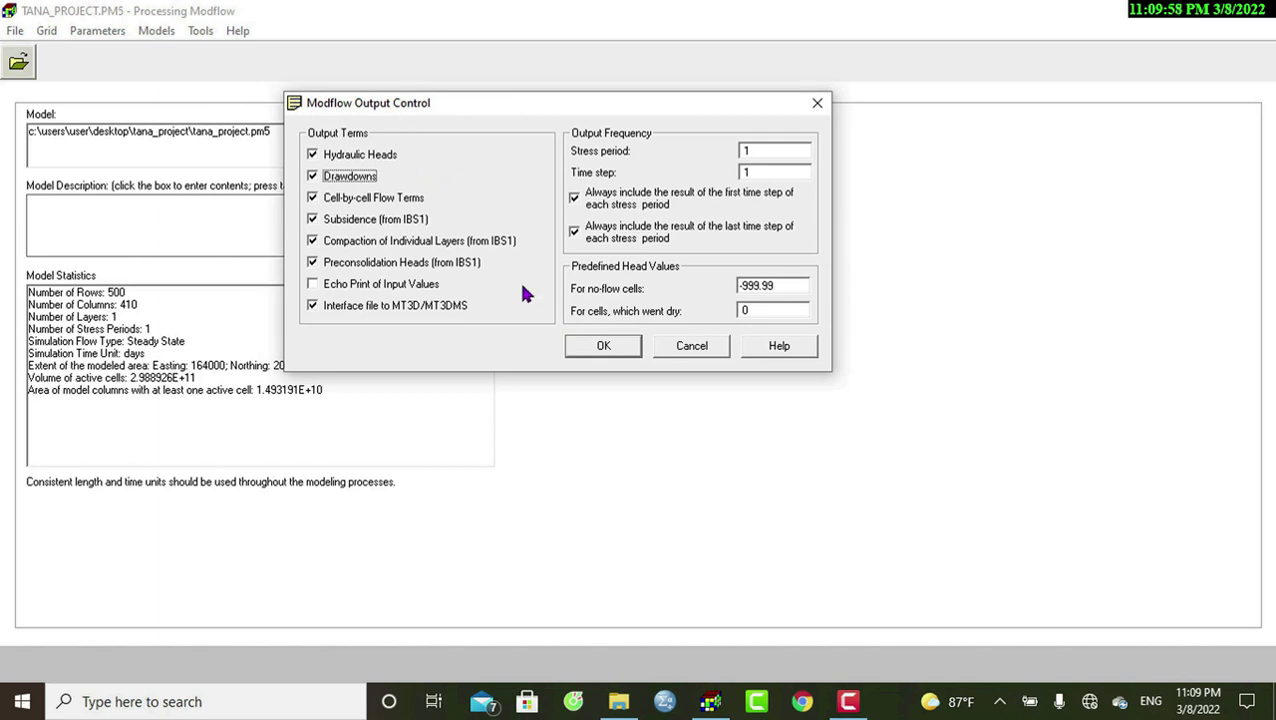
click(600, 346)
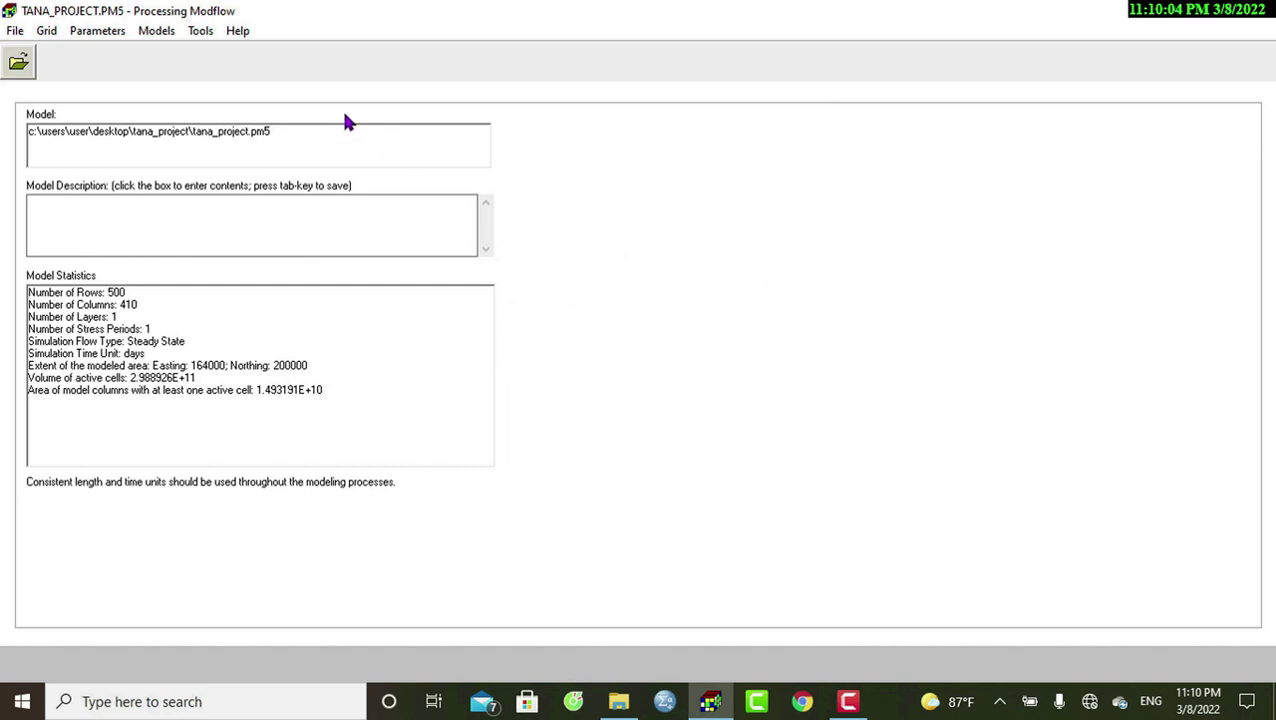
Step: Set up a MODFLOW run and include the Block-Centered Flow, Drain and General-Head Boundary packages in the generated files
click(160, 31)
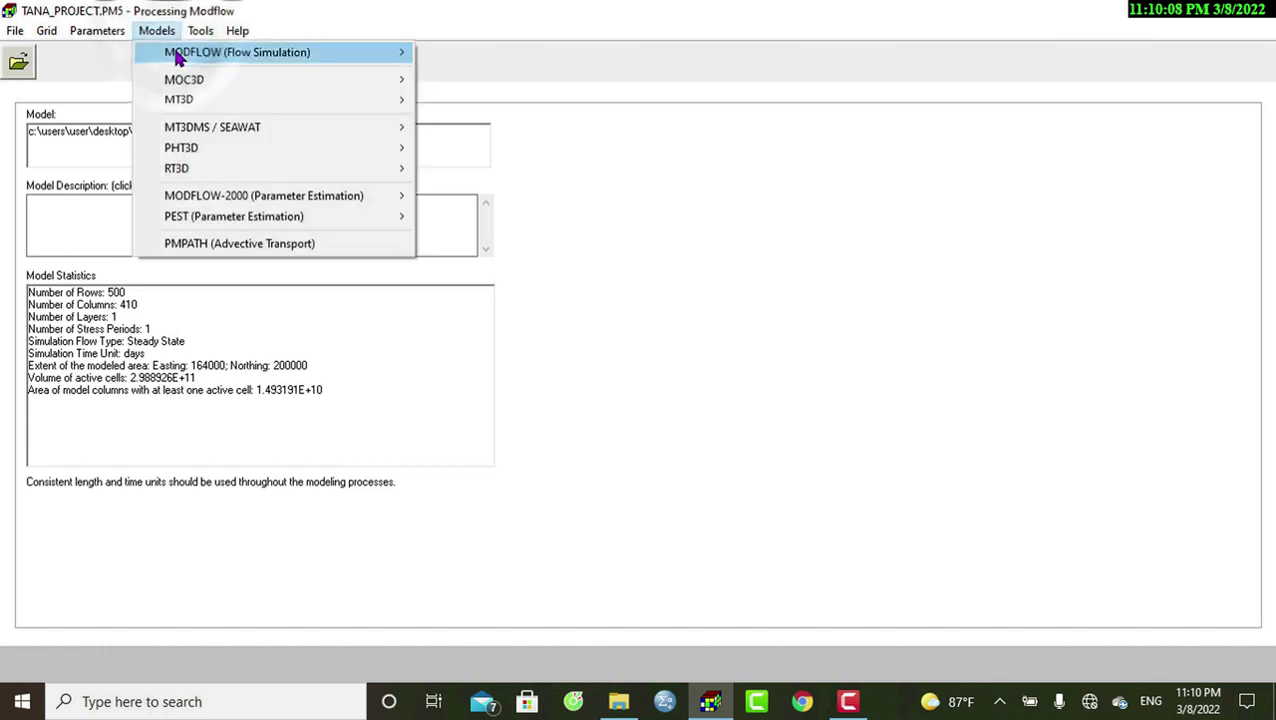
mouse_move(265, 57)
mouse_move(458, 63)
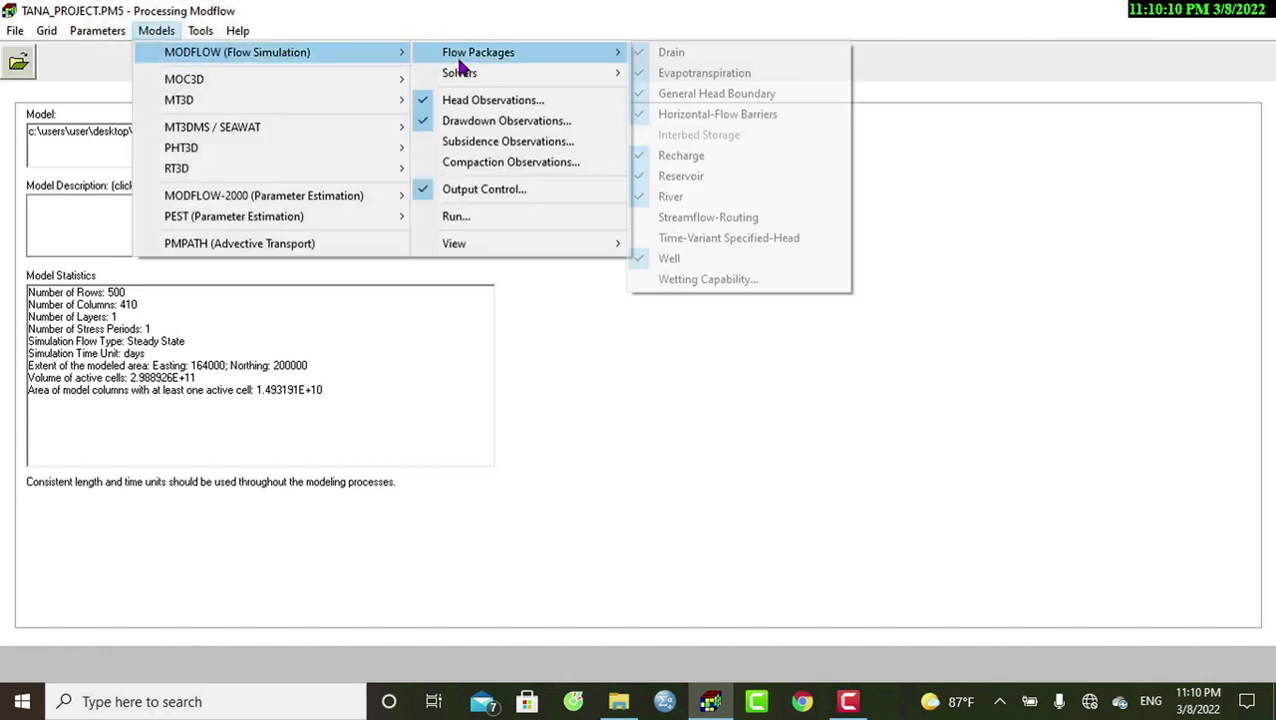
click(452, 218)
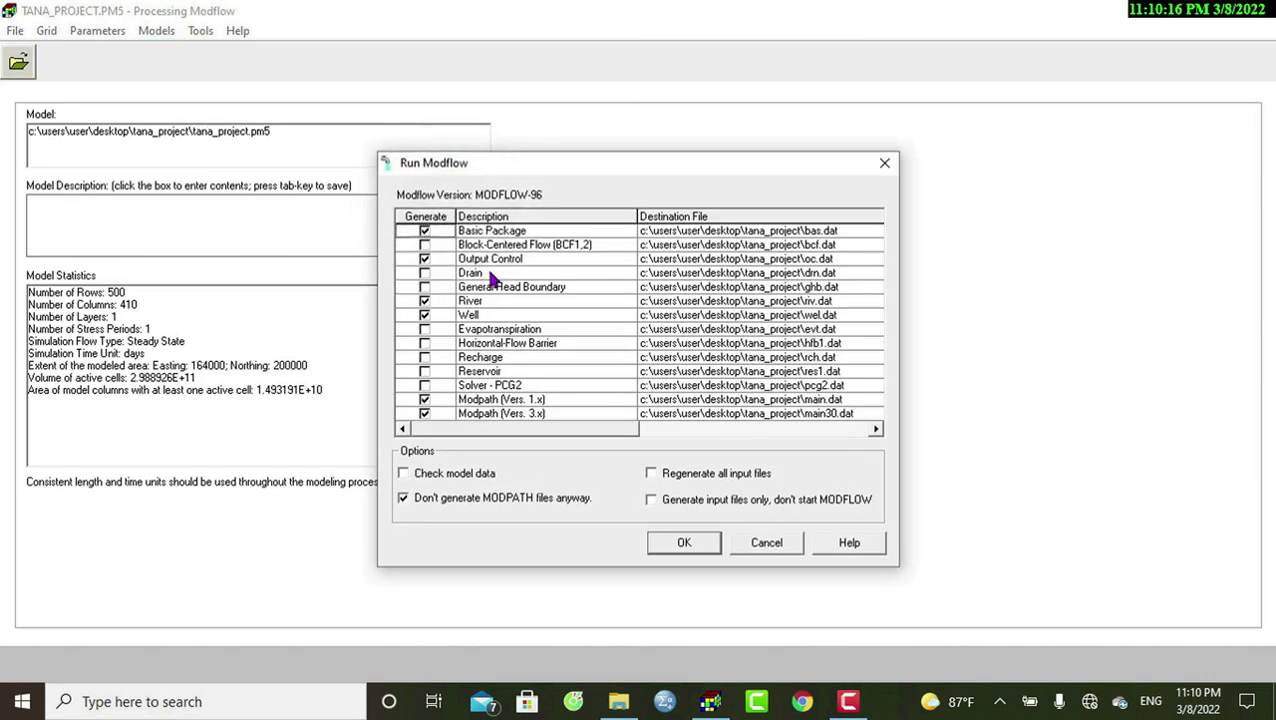
drag(502, 160, 505, 134)
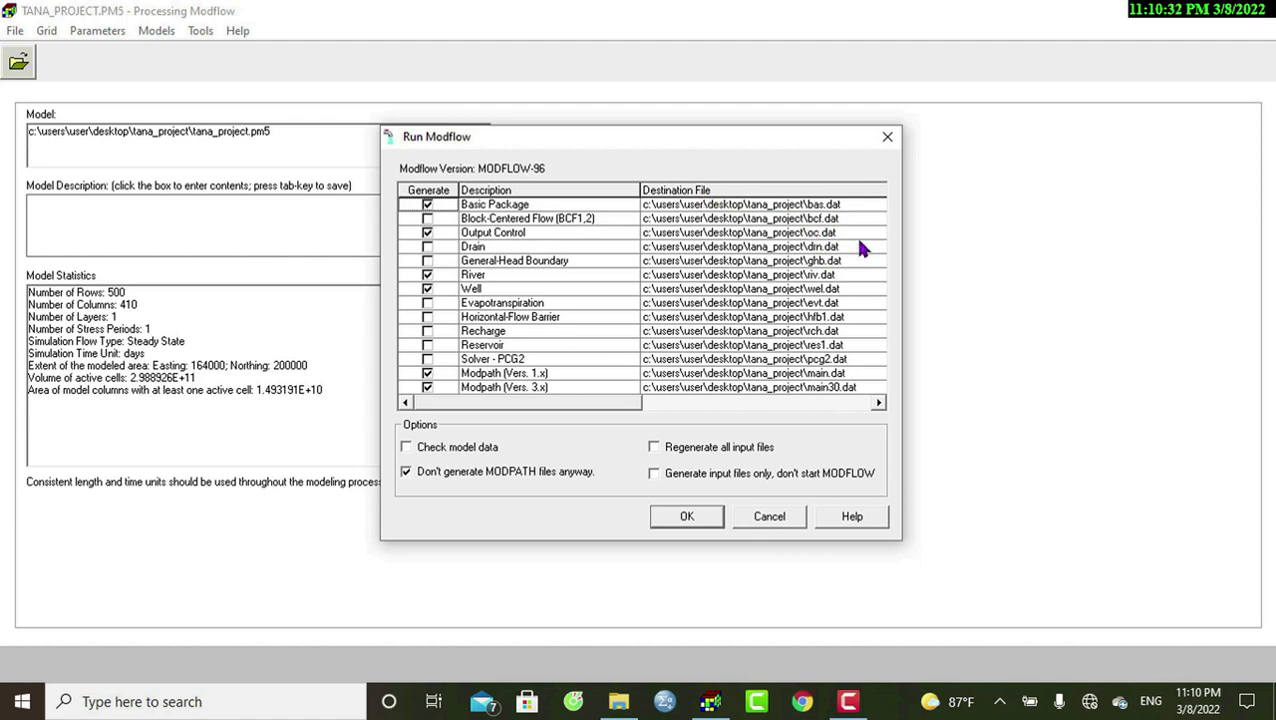
click(427, 218)
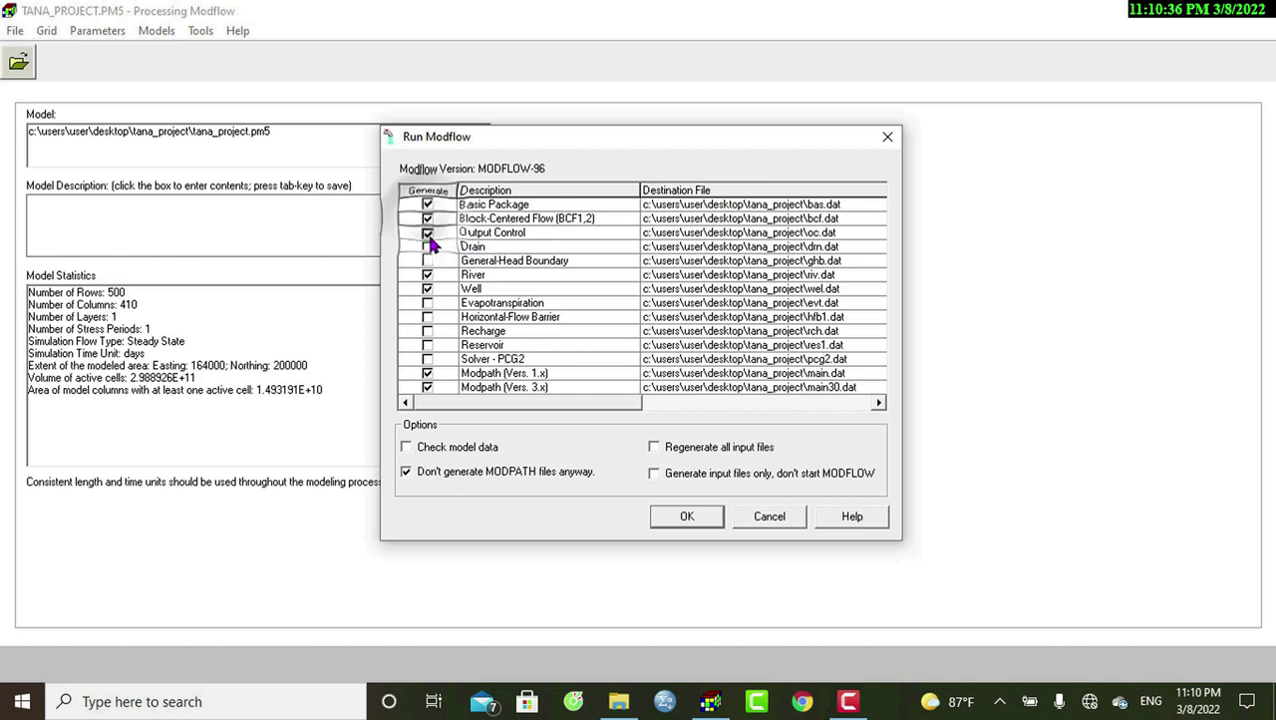
click(427, 246)
click(427, 260)
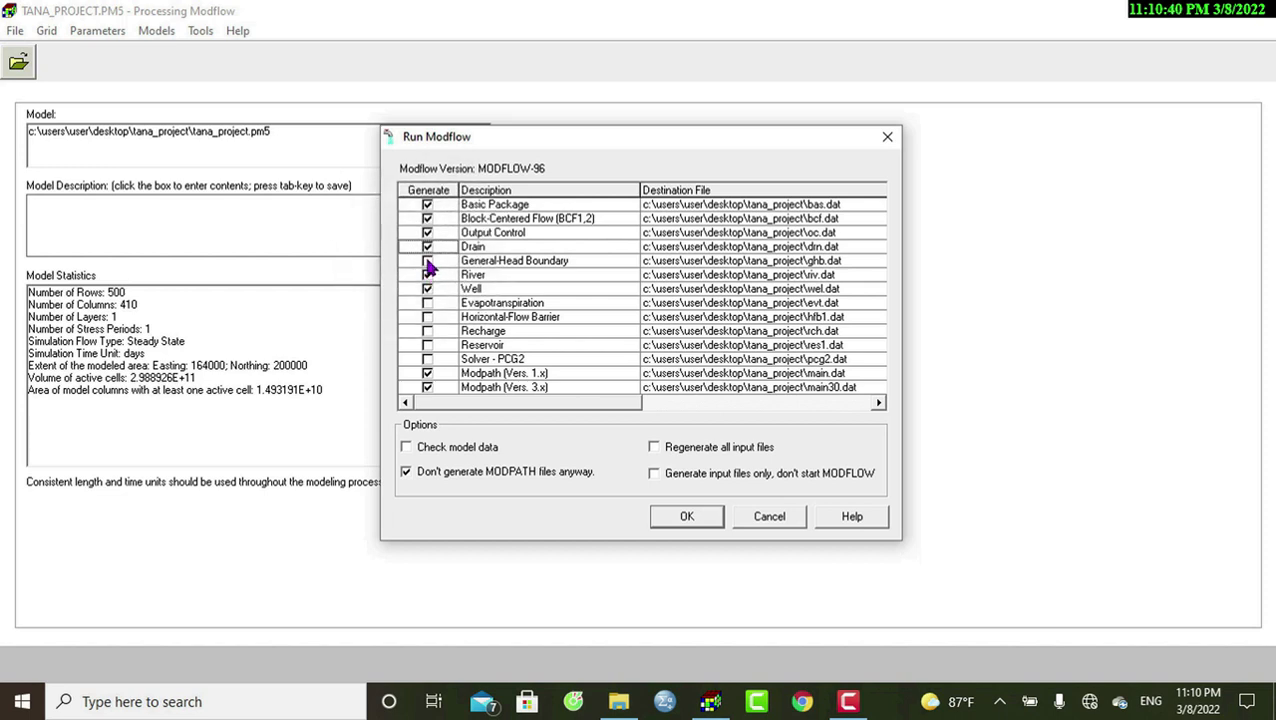
click(427, 260)
Step: Also generate the Evapotranspiration, Horizontal-Flow Barrier, Recharge, Reservoir and Solver - PCG2 files, run MODFLOW and close its finished console
click(427, 303)
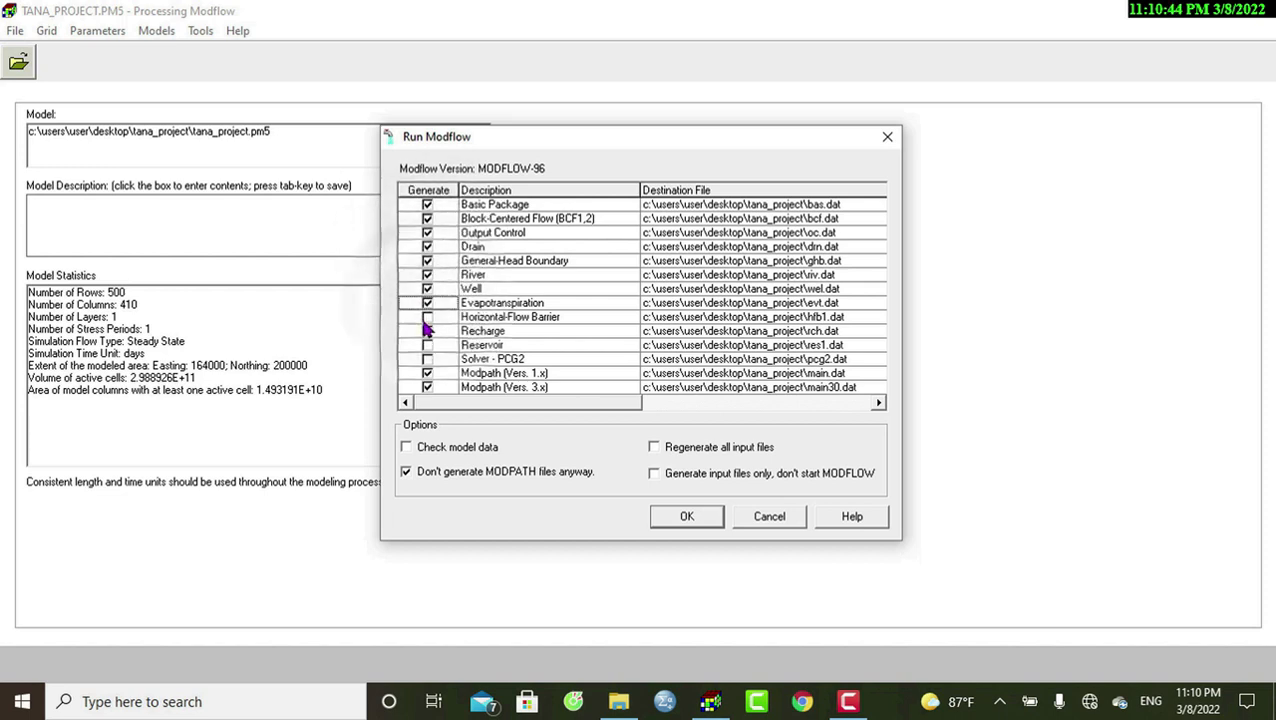
click(427, 317)
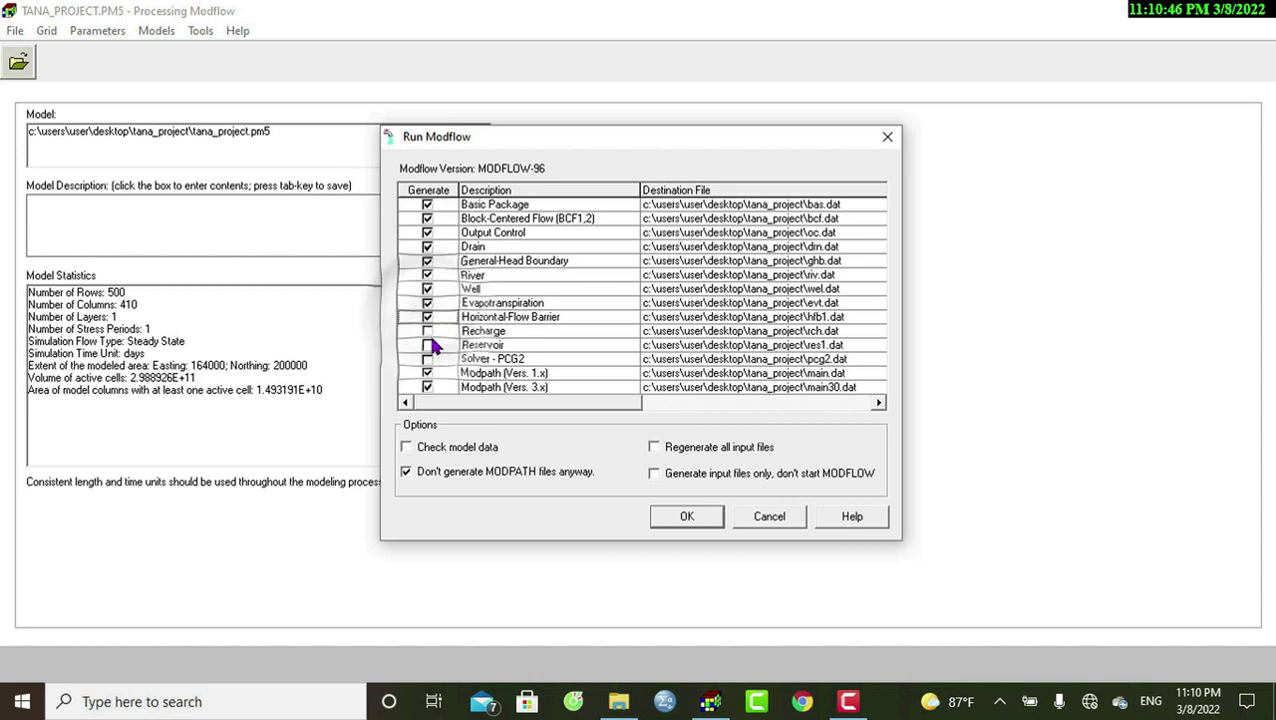
click(427, 331)
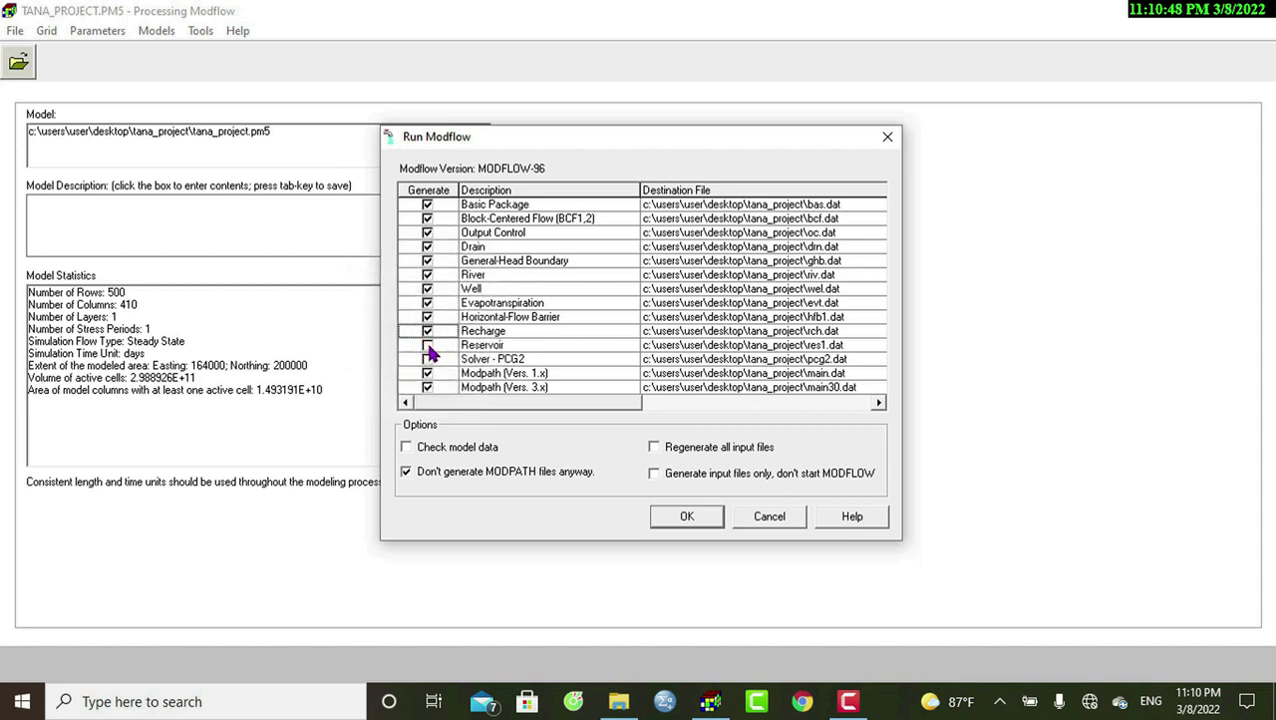
click(427, 345)
click(427, 359)
click(675, 517)
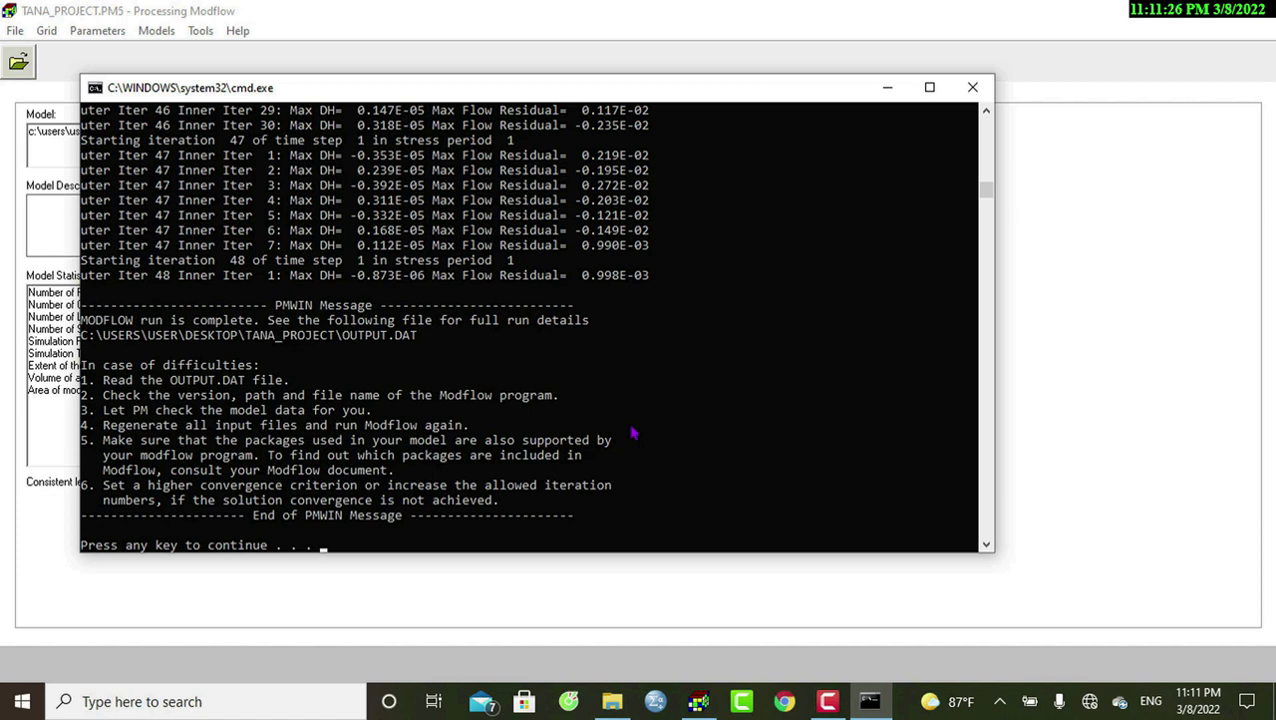
key(Return)
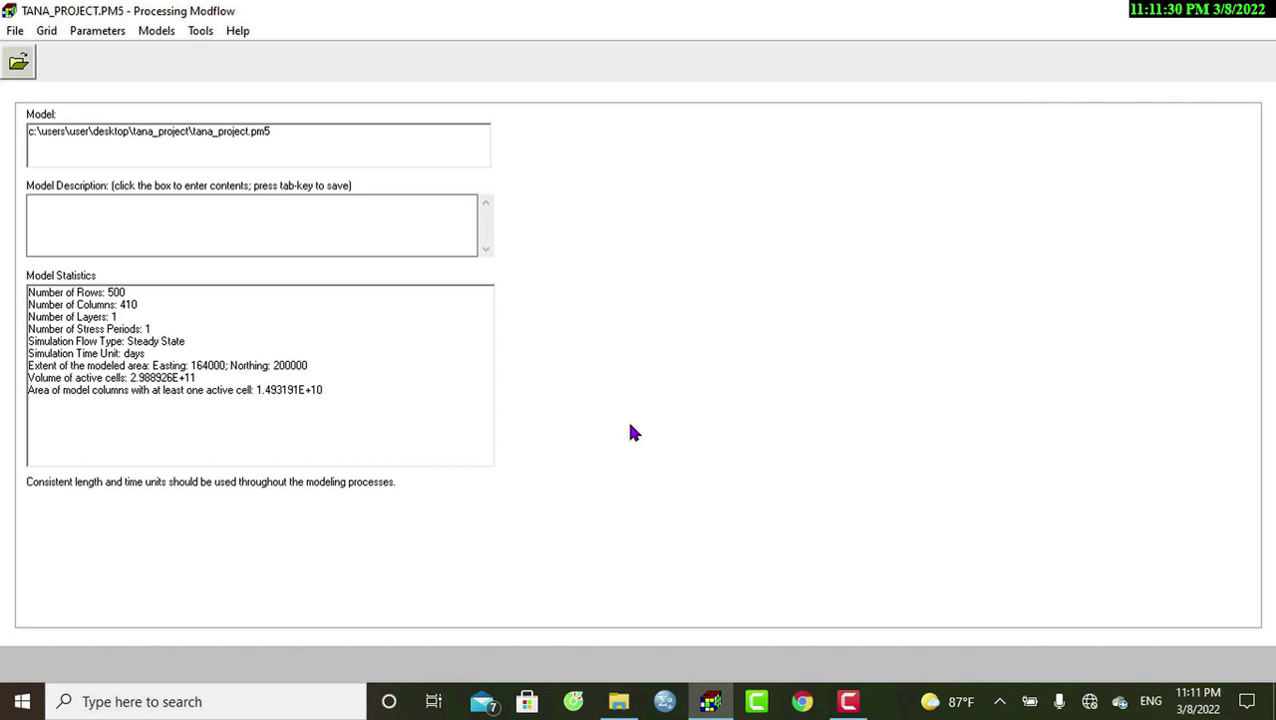
Step: Display the MODFLOW hydraulic head result in 2D visualization
click(197, 32)
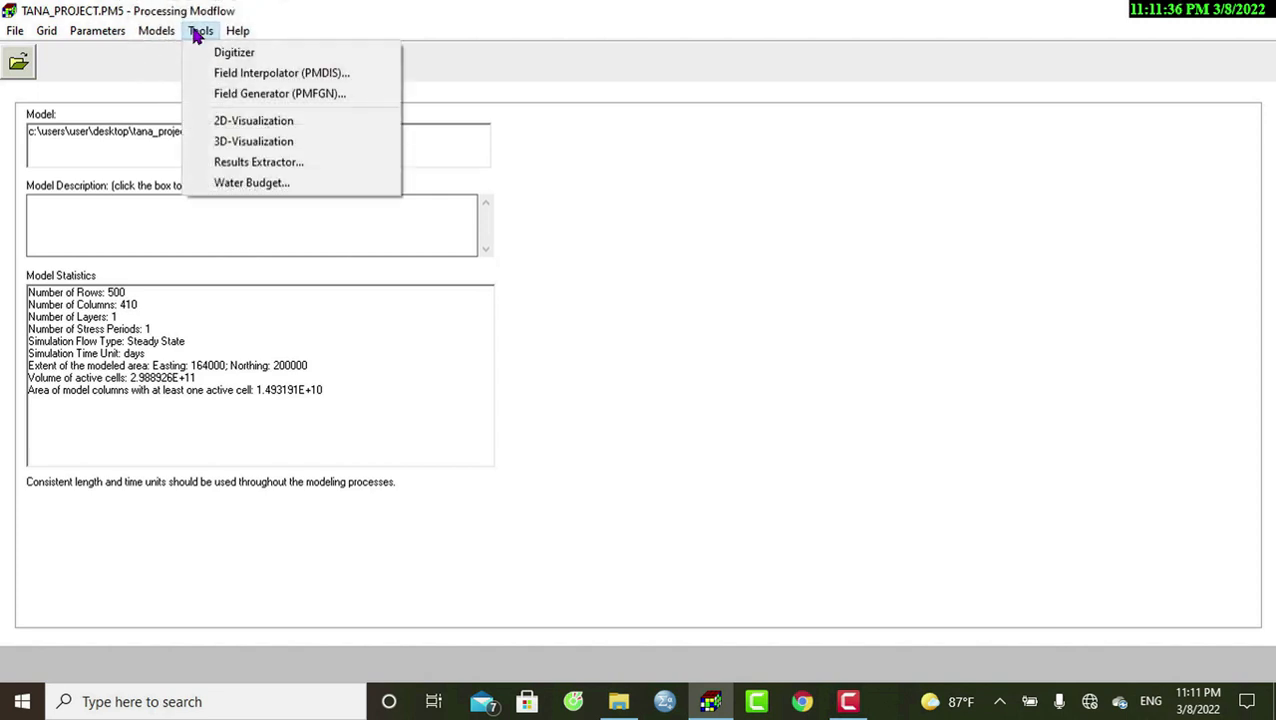
click(220, 122)
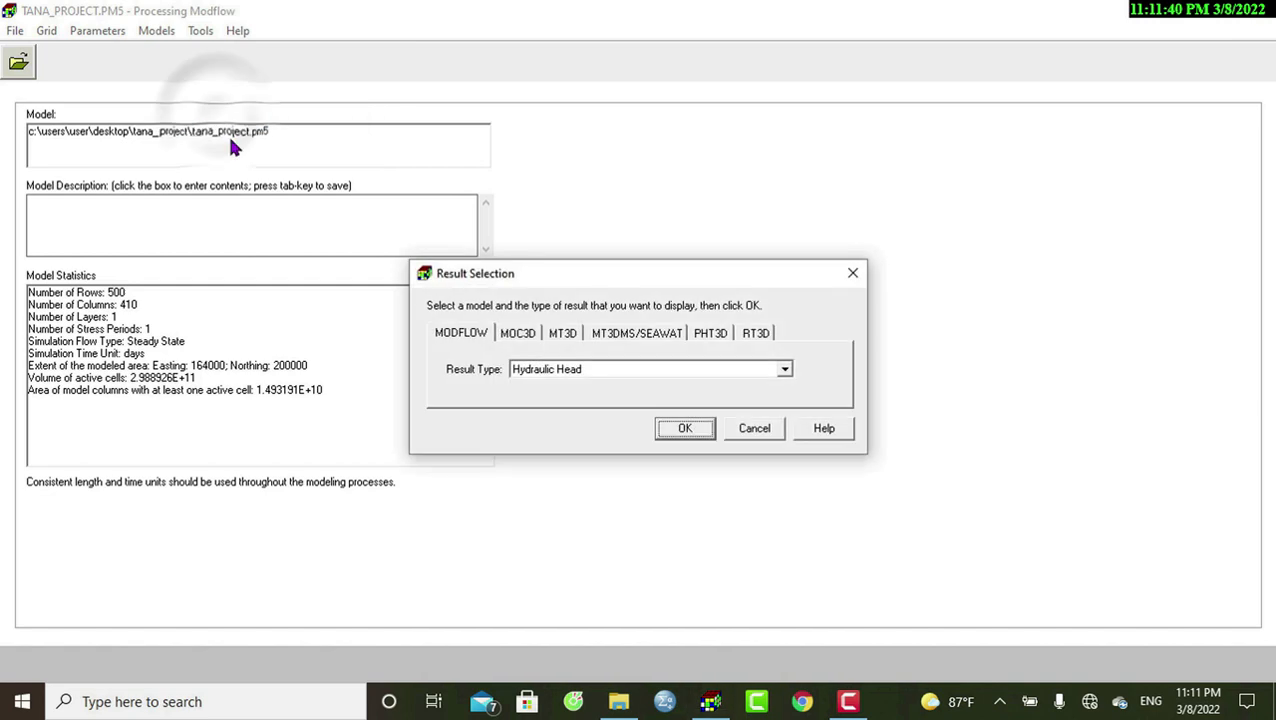
click(558, 369)
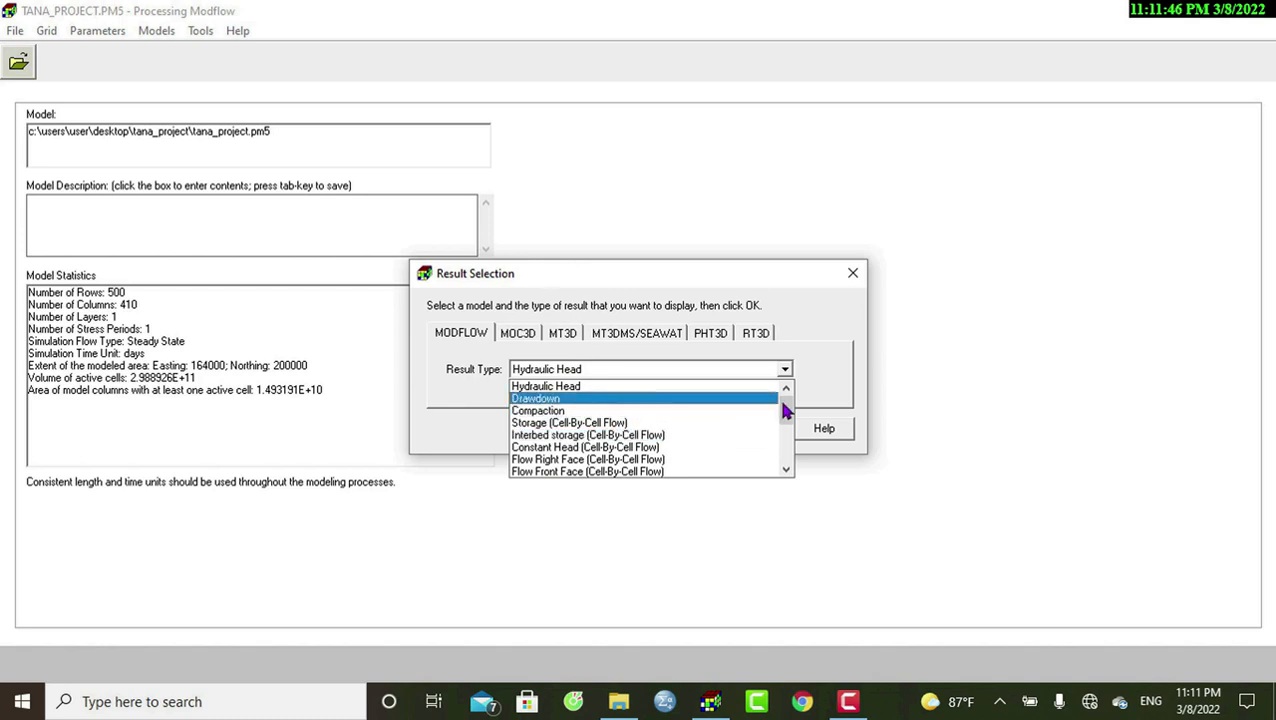
mouse_move(783, 404)
mouse_down()
mouse_move(786, 454)
mouse_move(787, 403)
mouse_up()
click(598, 386)
click(680, 428)
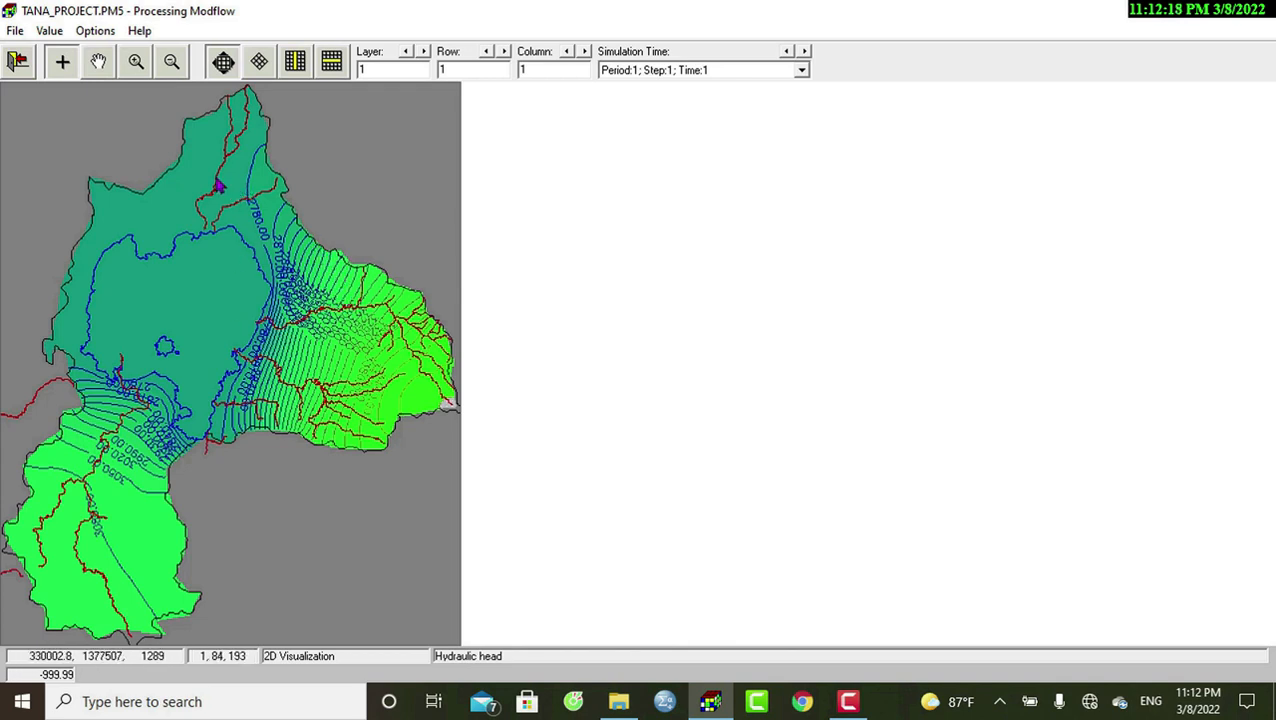
Step: Set the hydraulic head contour level interval to 50, with filled contours enabled
click(95, 31)
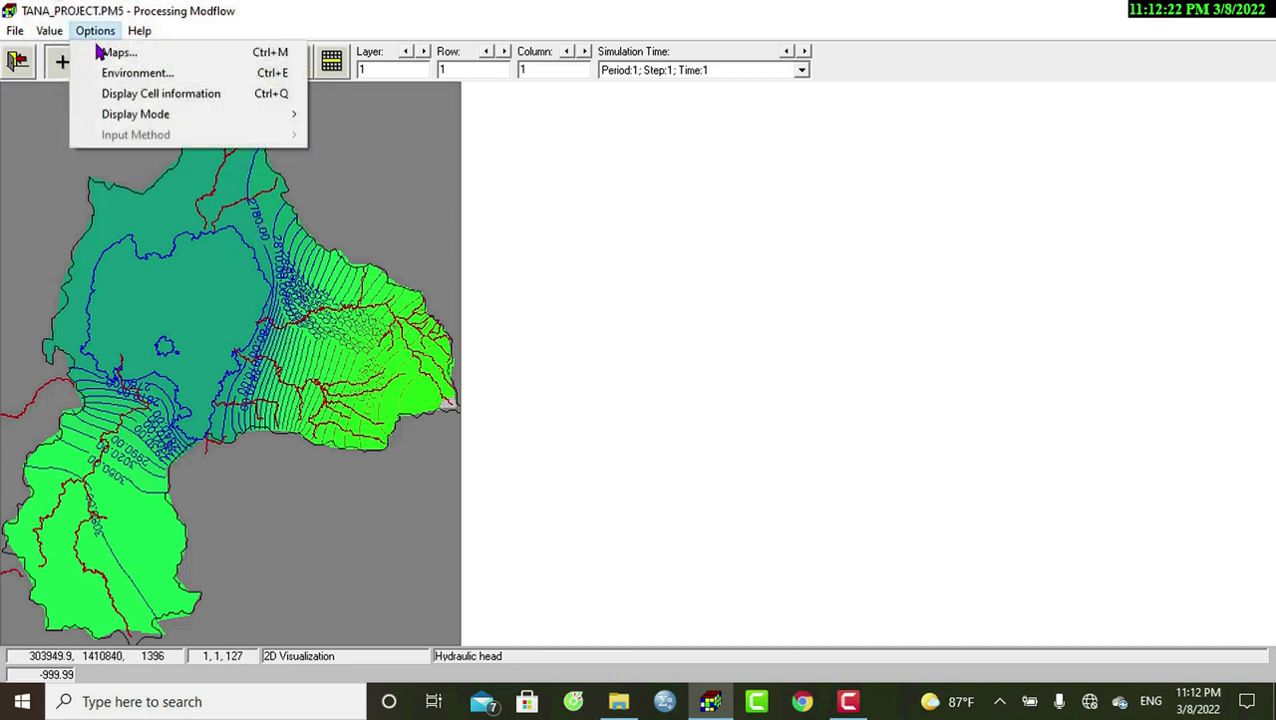
click(113, 75)
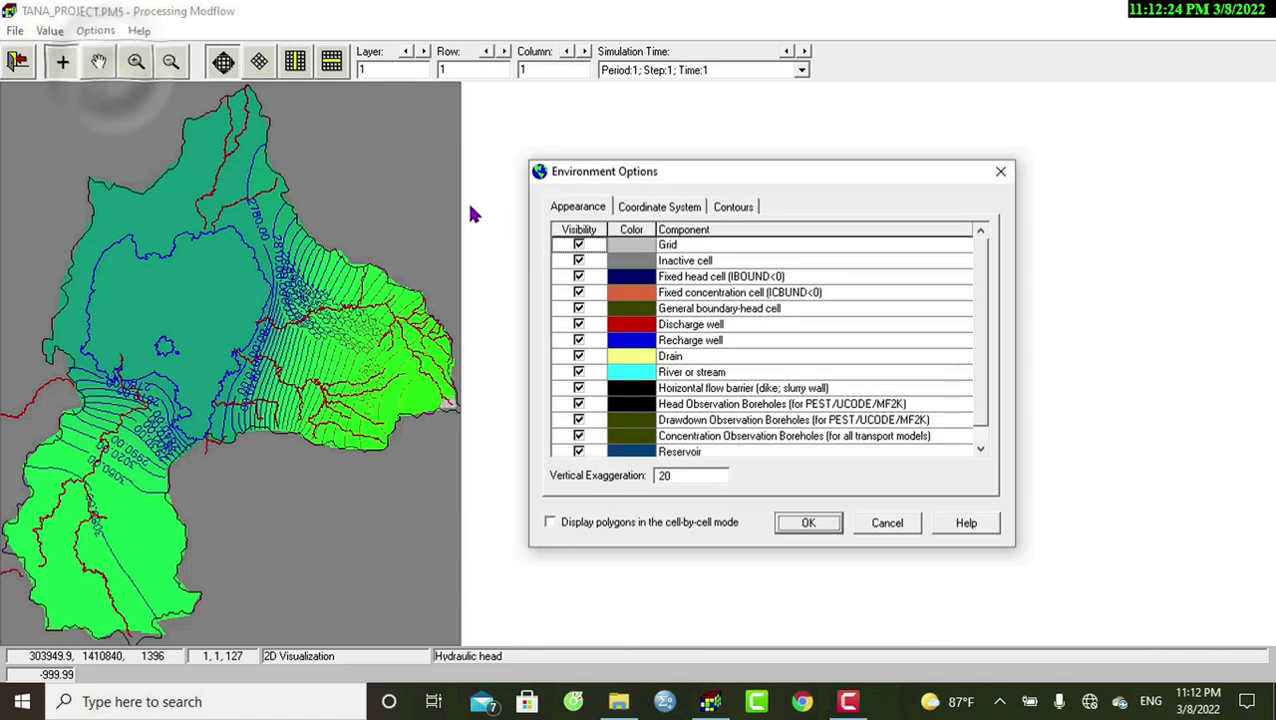
click(730, 207)
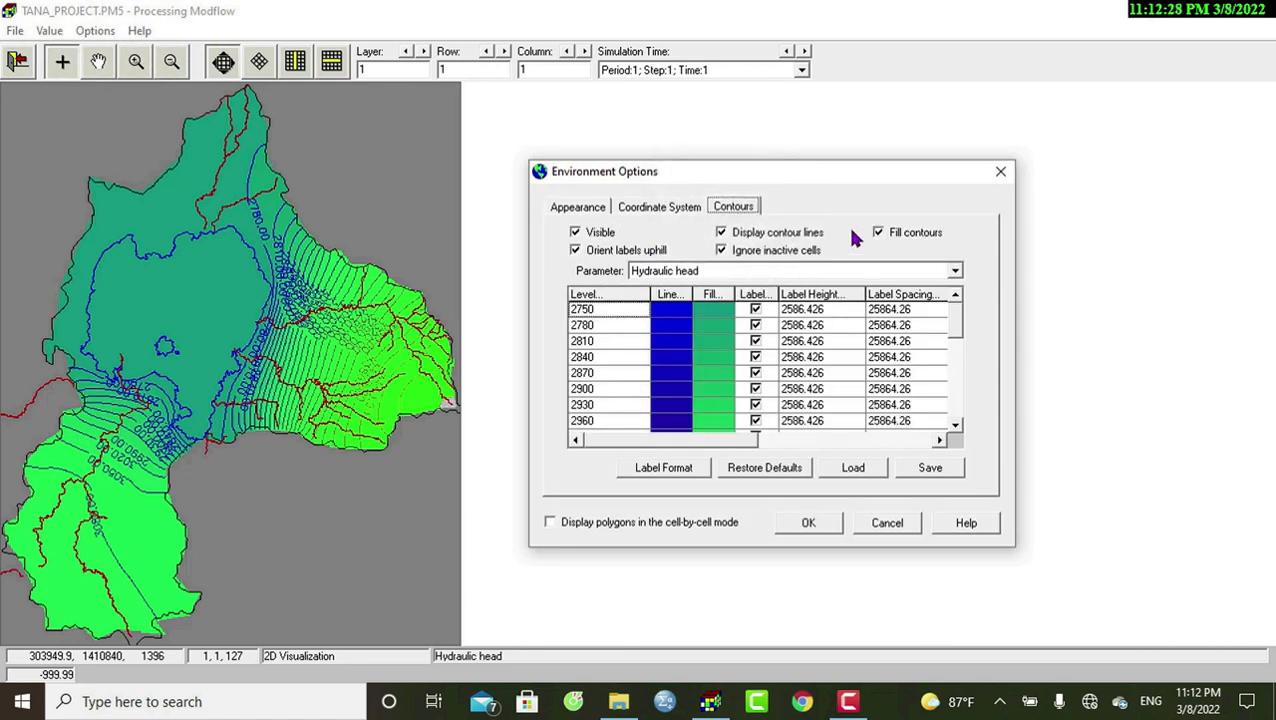
click(879, 233)
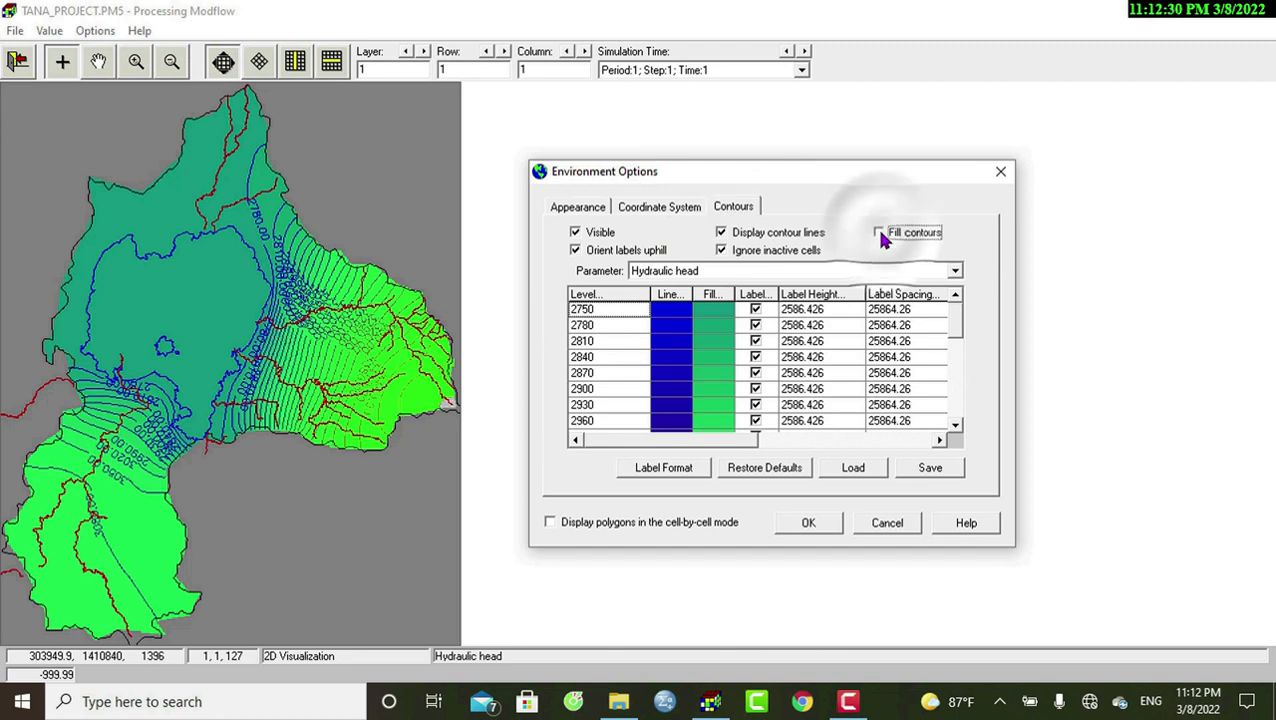
click(879, 233)
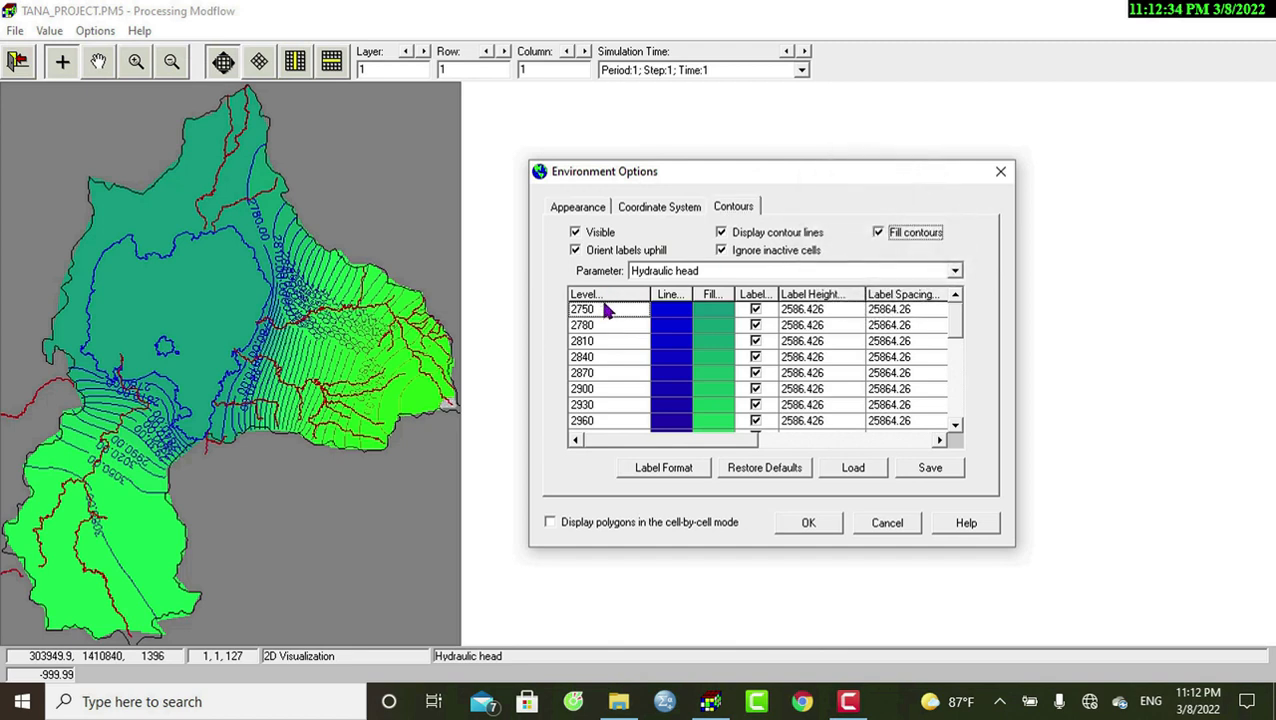
click(603, 294)
drag(642, 266, 601, 275)
click(643, 267)
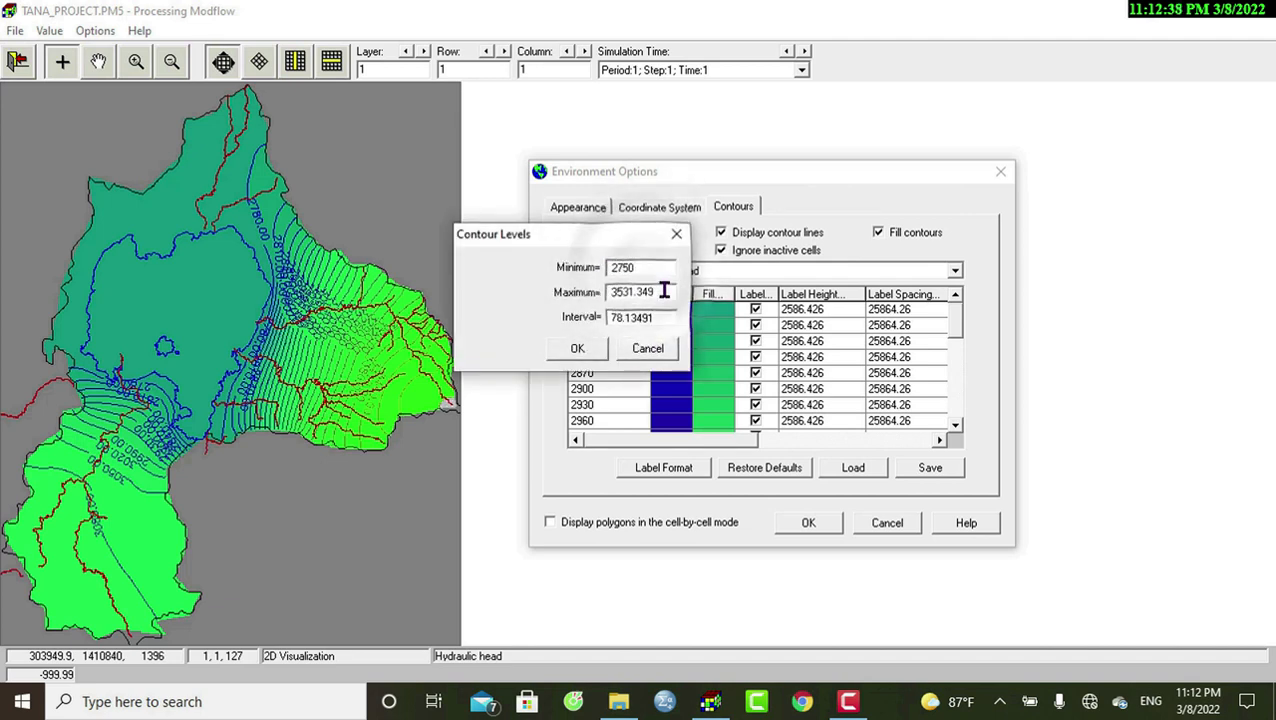
drag(660, 316, 593, 317)
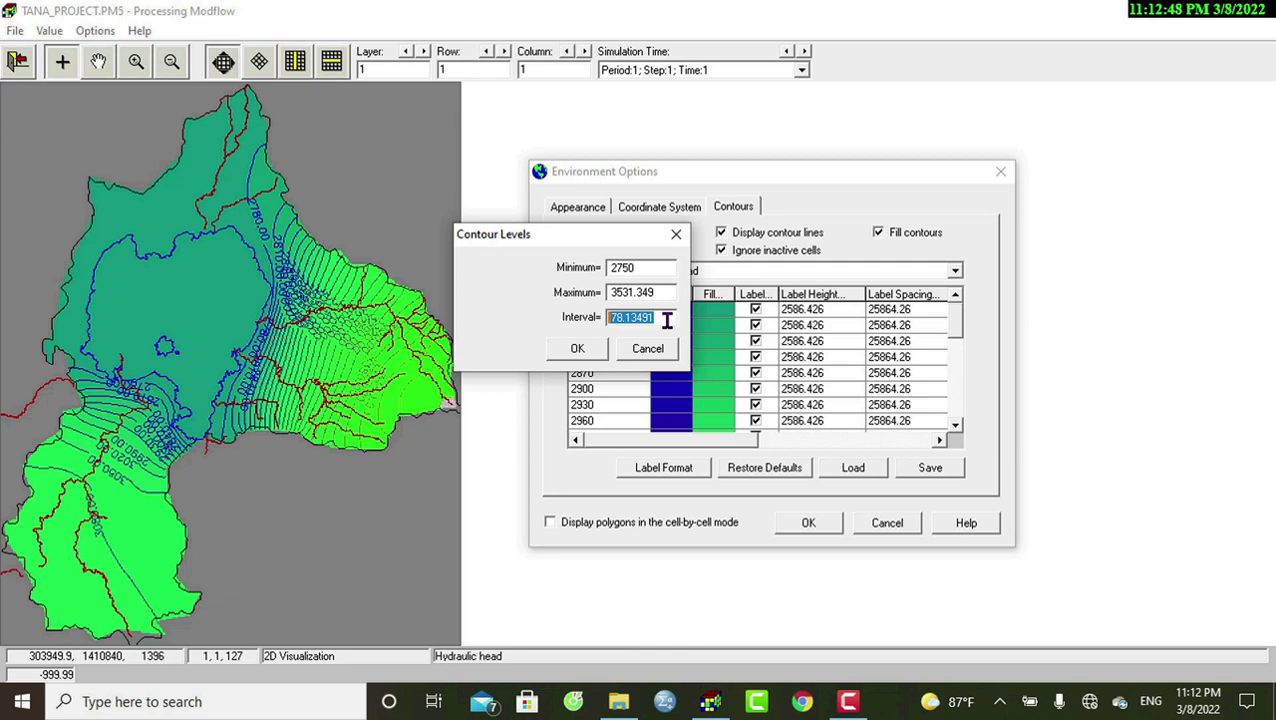
text(50)
click(589, 349)
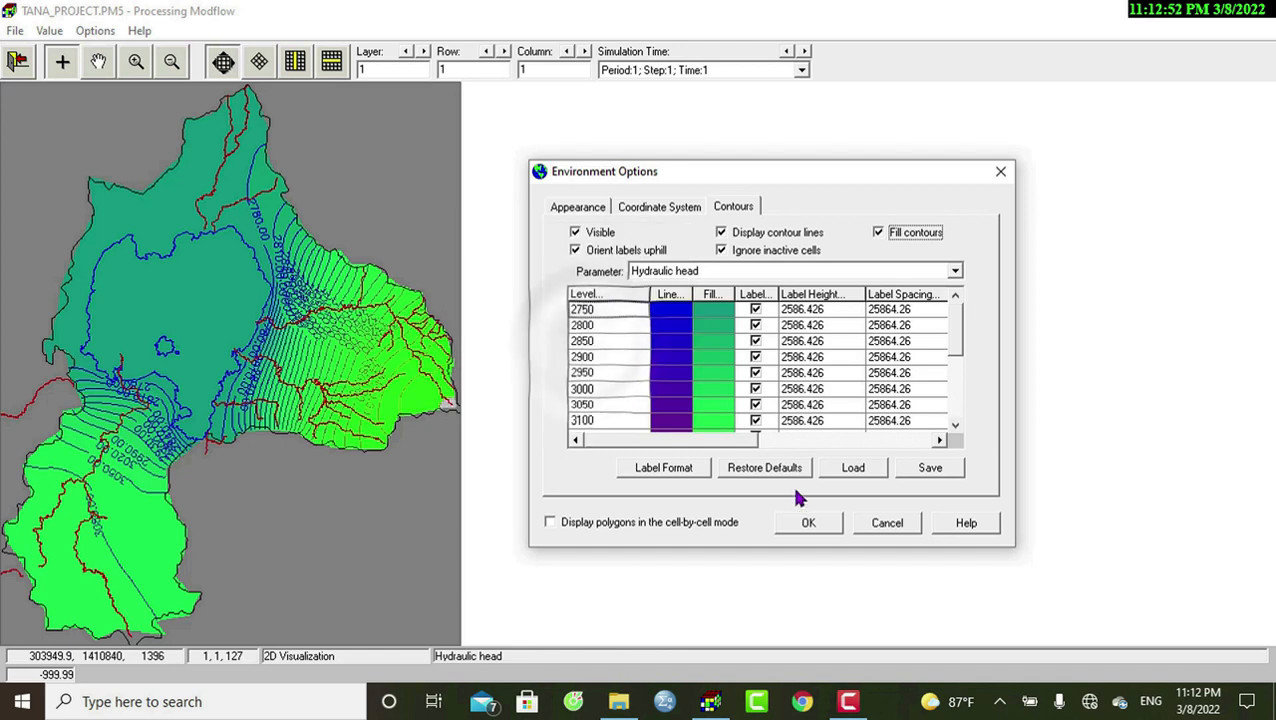
Step: Accept the fixed contour label format with 2 decimal digits and apply the contour settings to the head map
click(680, 474)
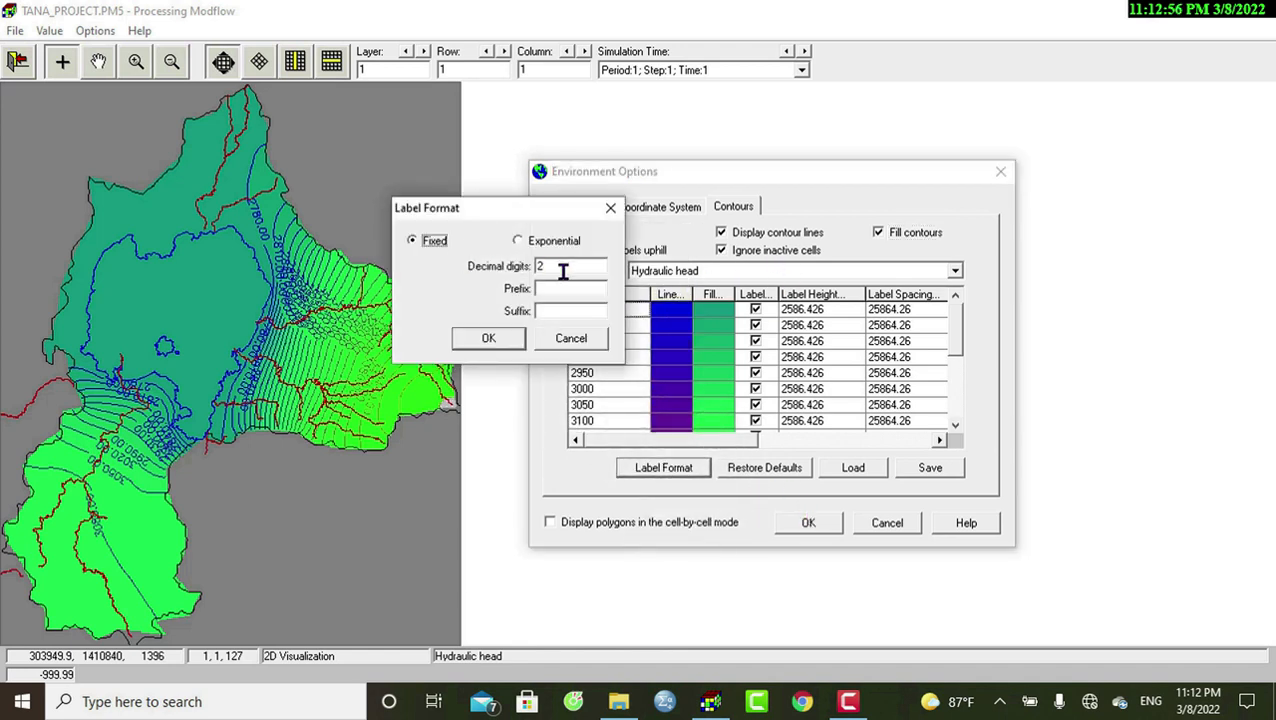
click(508, 336)
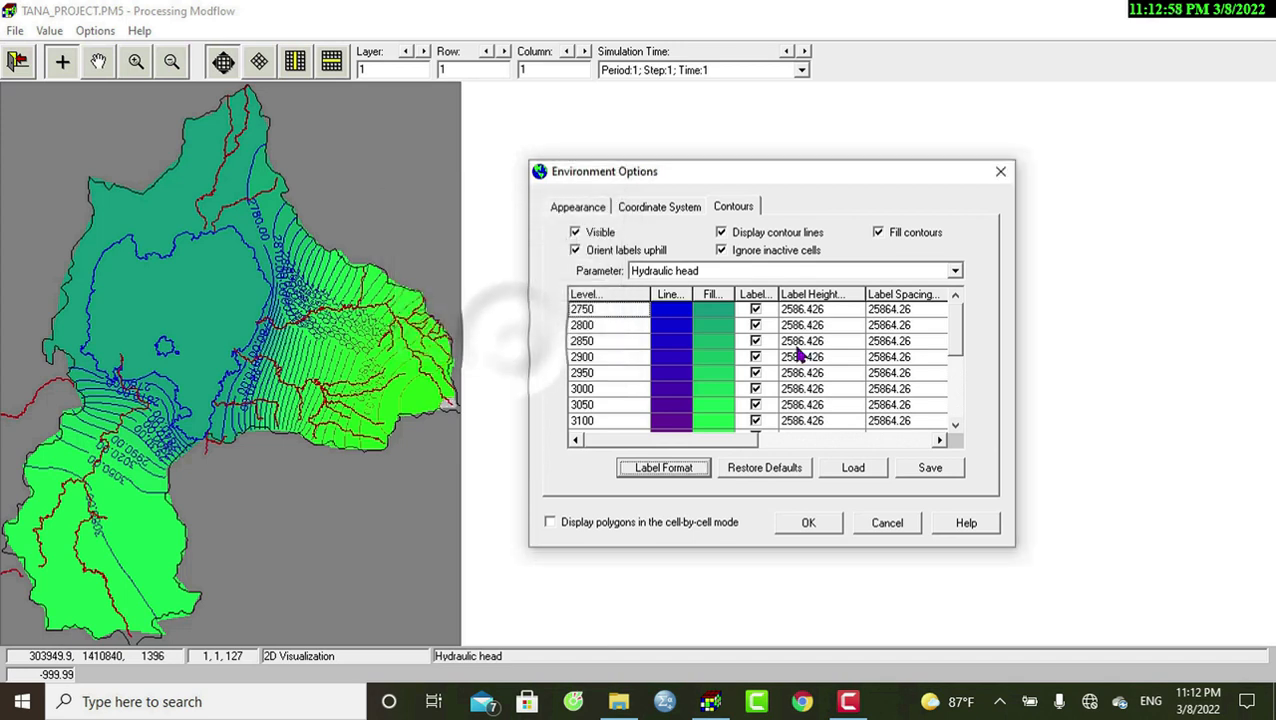
click(809, 523)
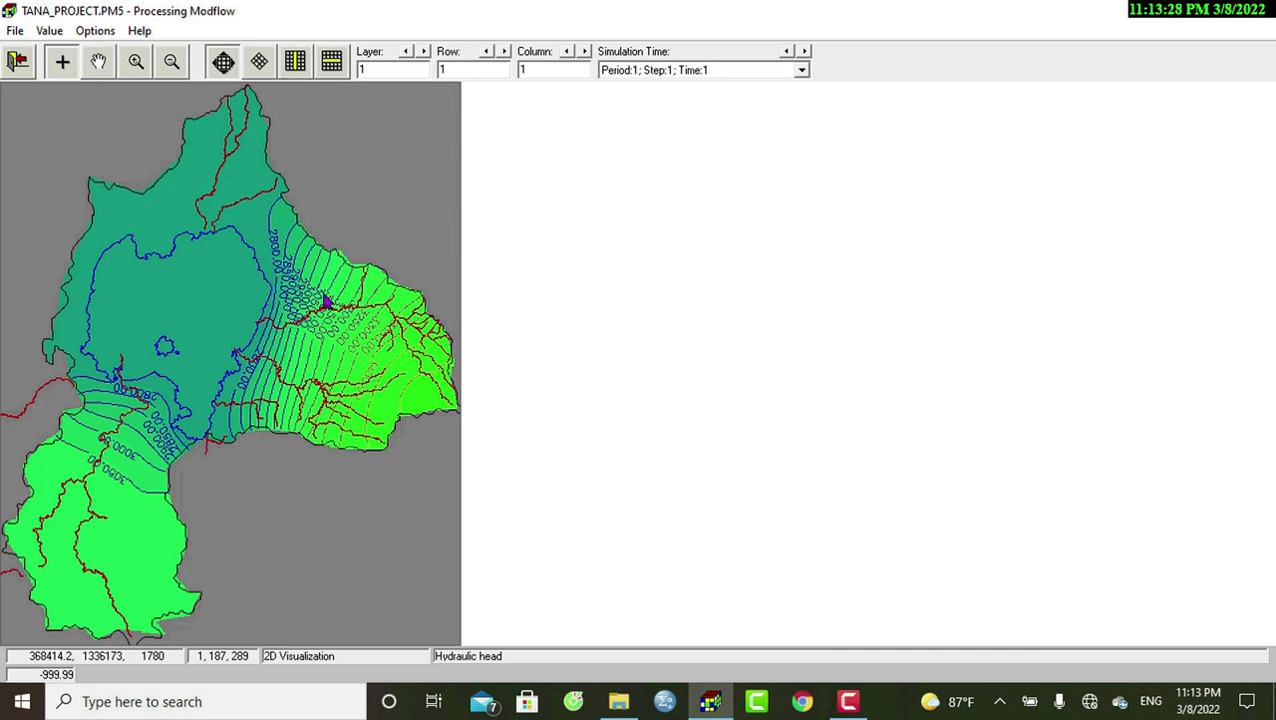
Step: Leave the 2D visualization and display the MODFLOW head scatter diagram as a chart of calculated versus observed heads
click(18, 61)
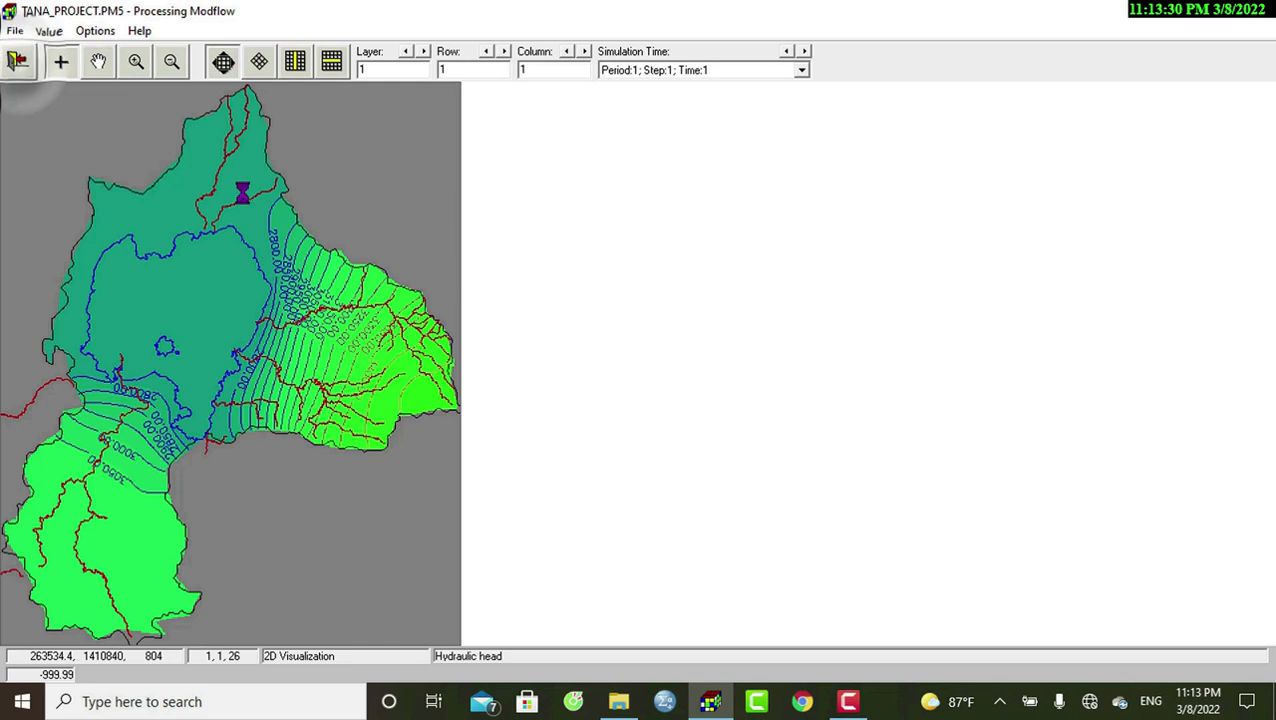
click(201, 31)
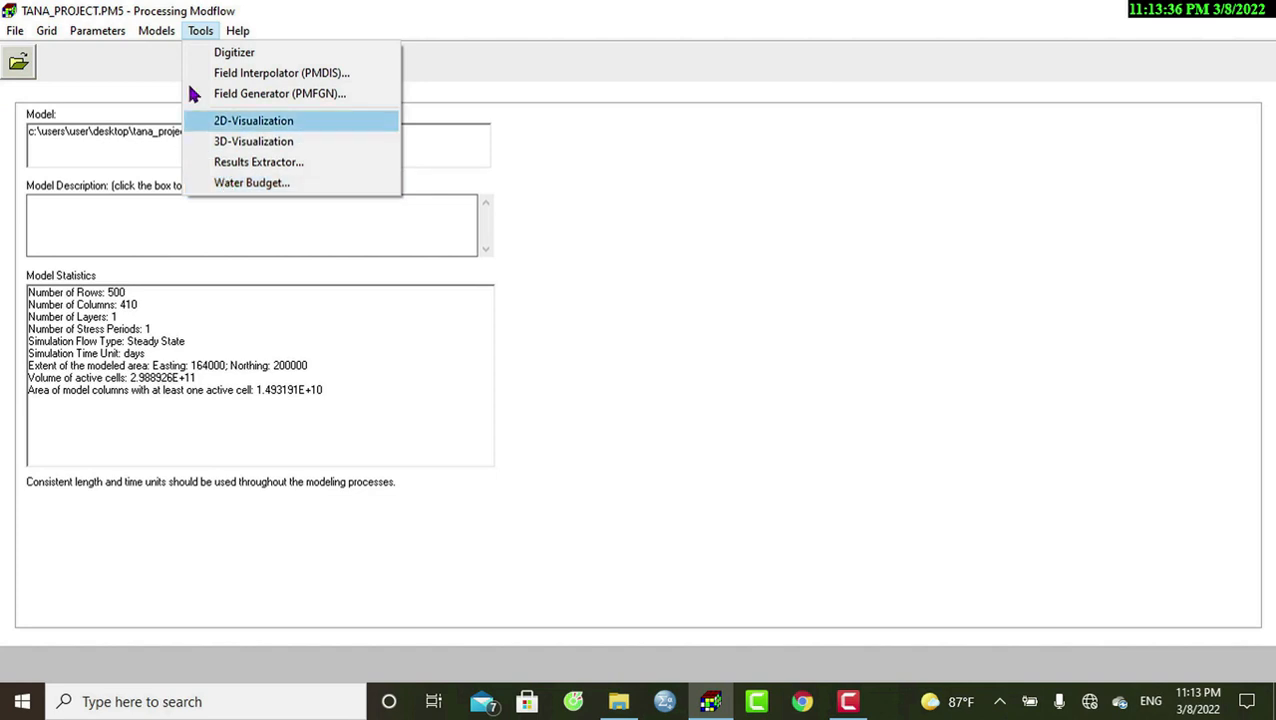
mouse_move(163, 38)
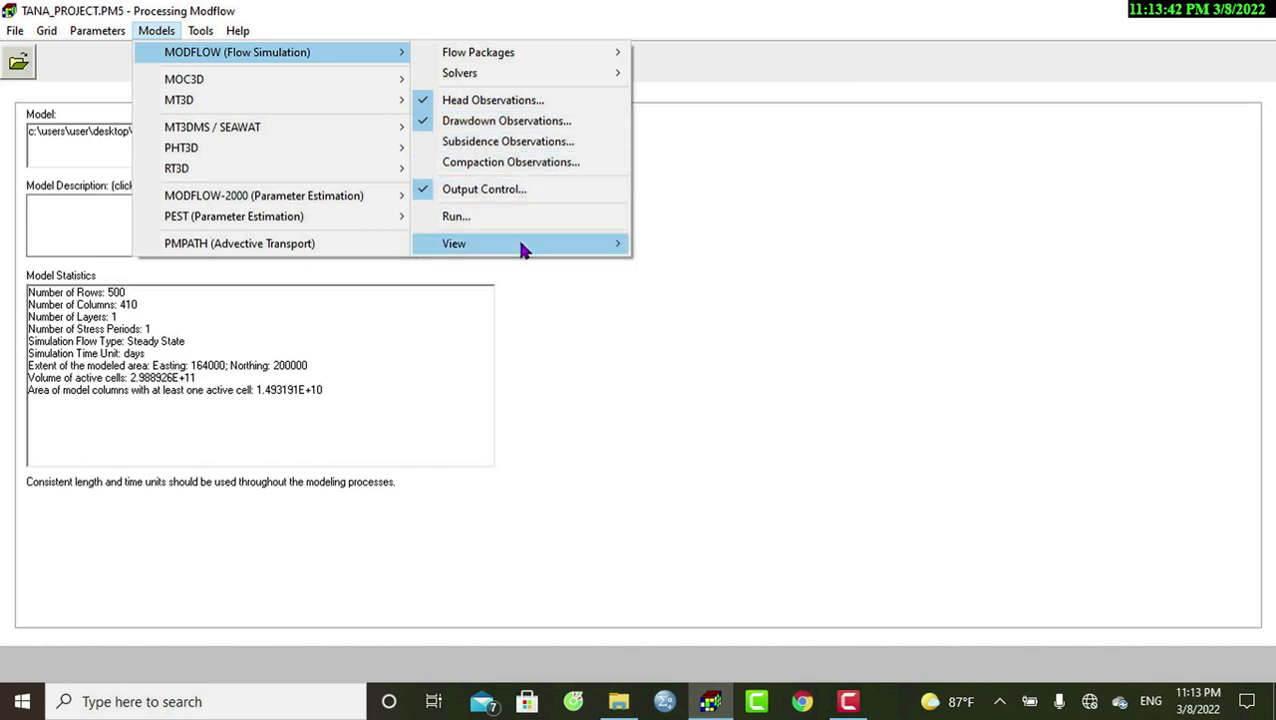
mouse_move(521, 250)
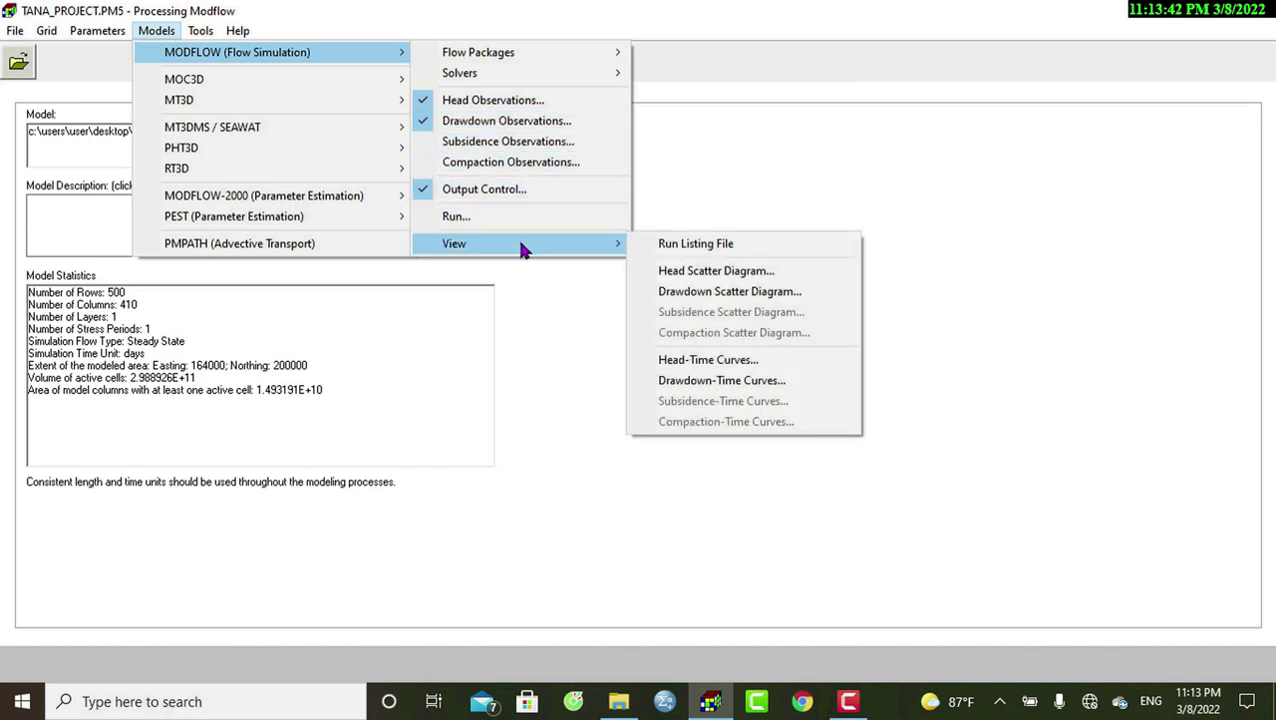
click(683, 270)
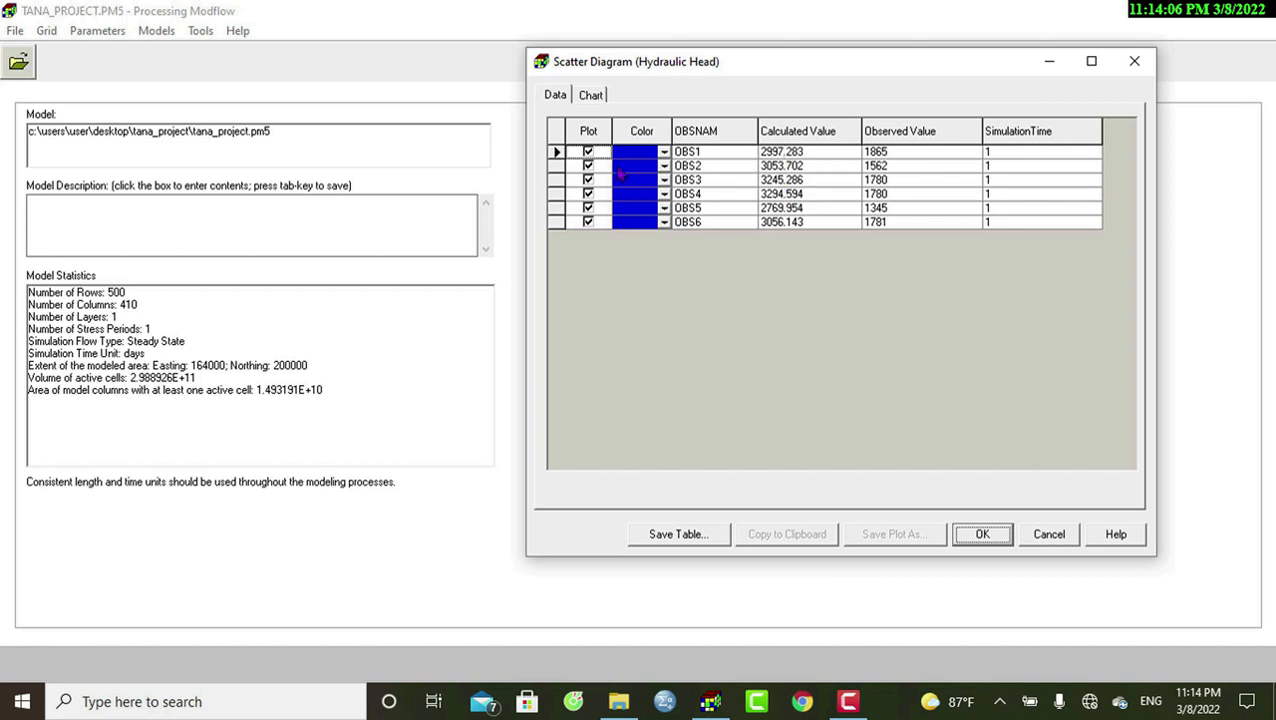
click(591, 97)
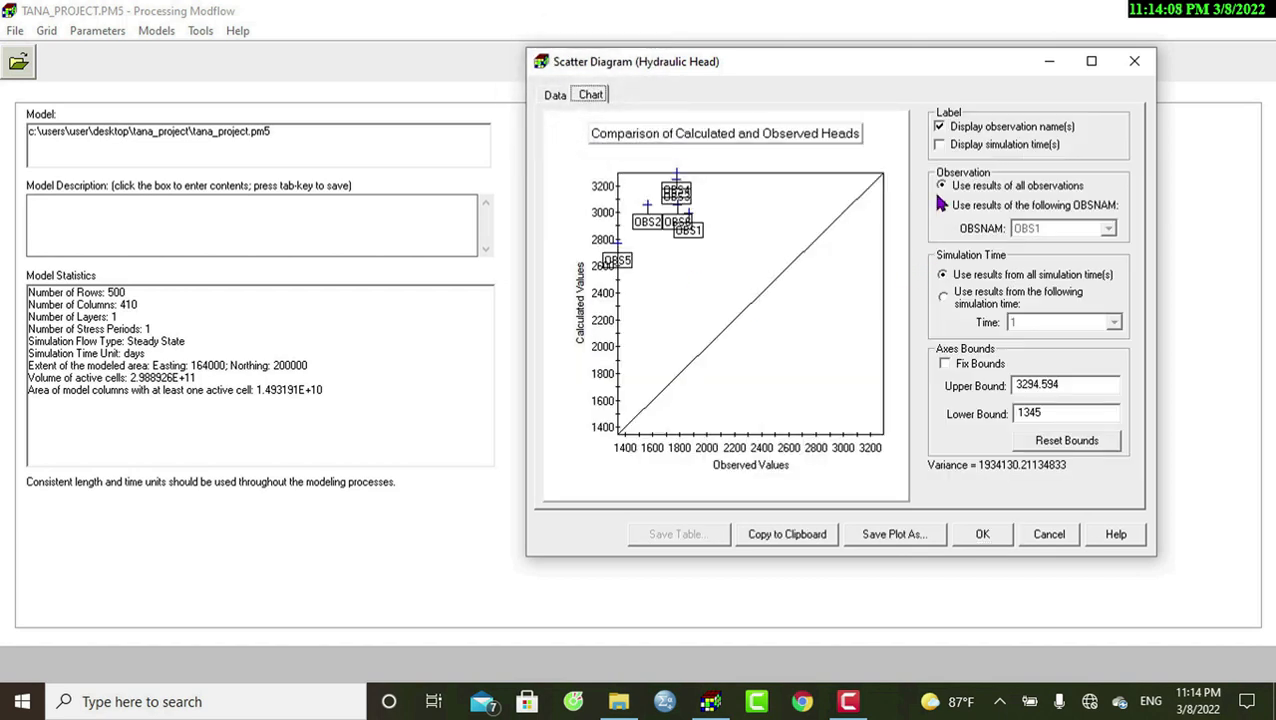
Step: Preview the scatter chart with simulation-time labels, with OBS1 only and with a single simulation time, restore each option and close the diagram
click(940, 145)
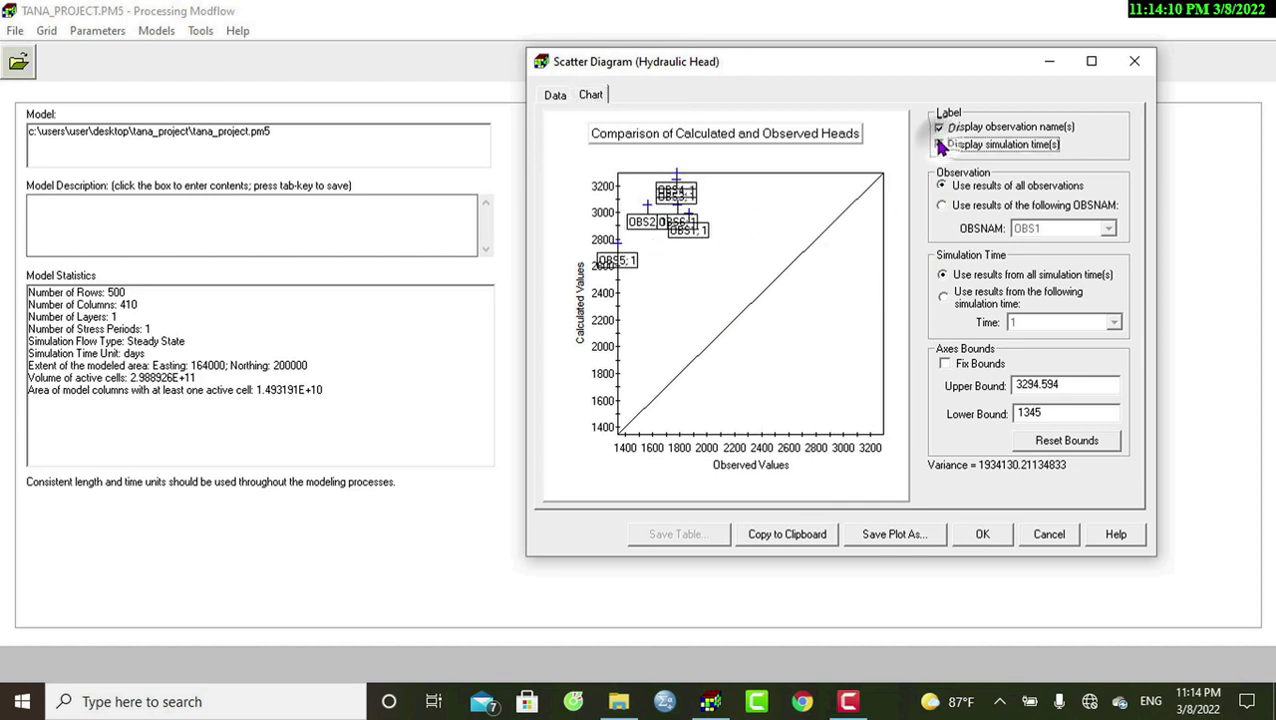
click(940, 145)
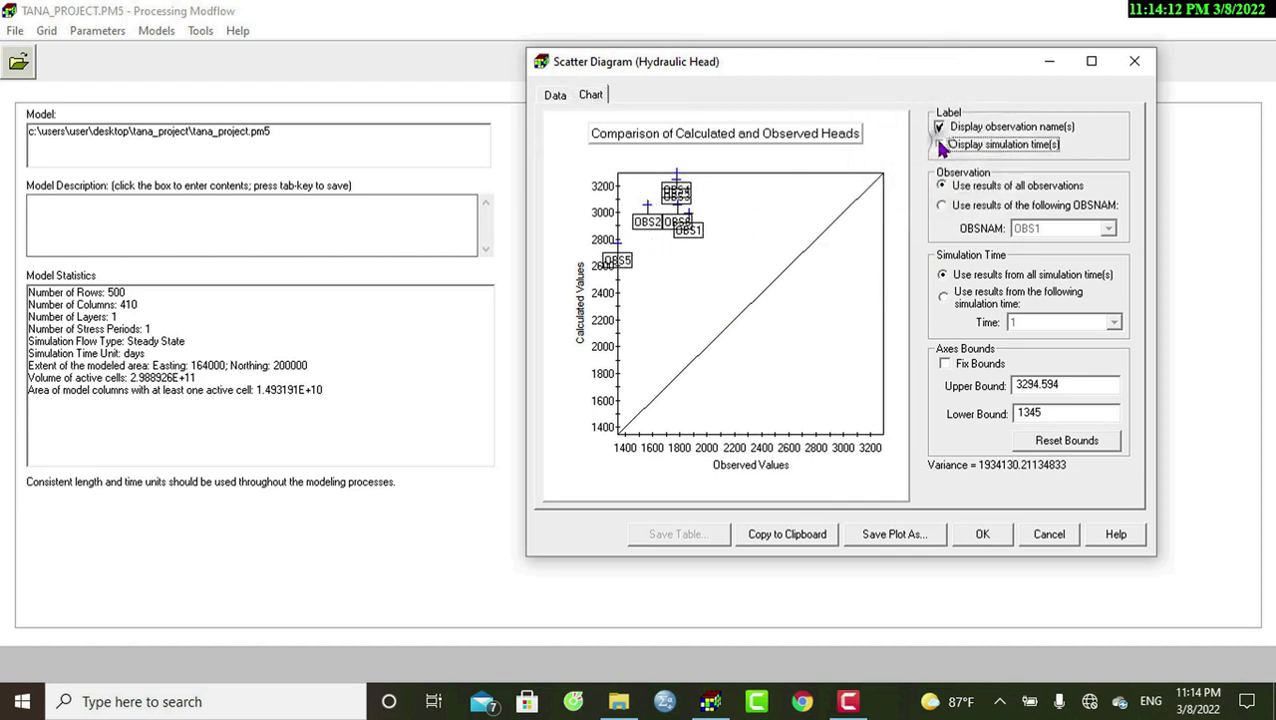
click(942, 205)
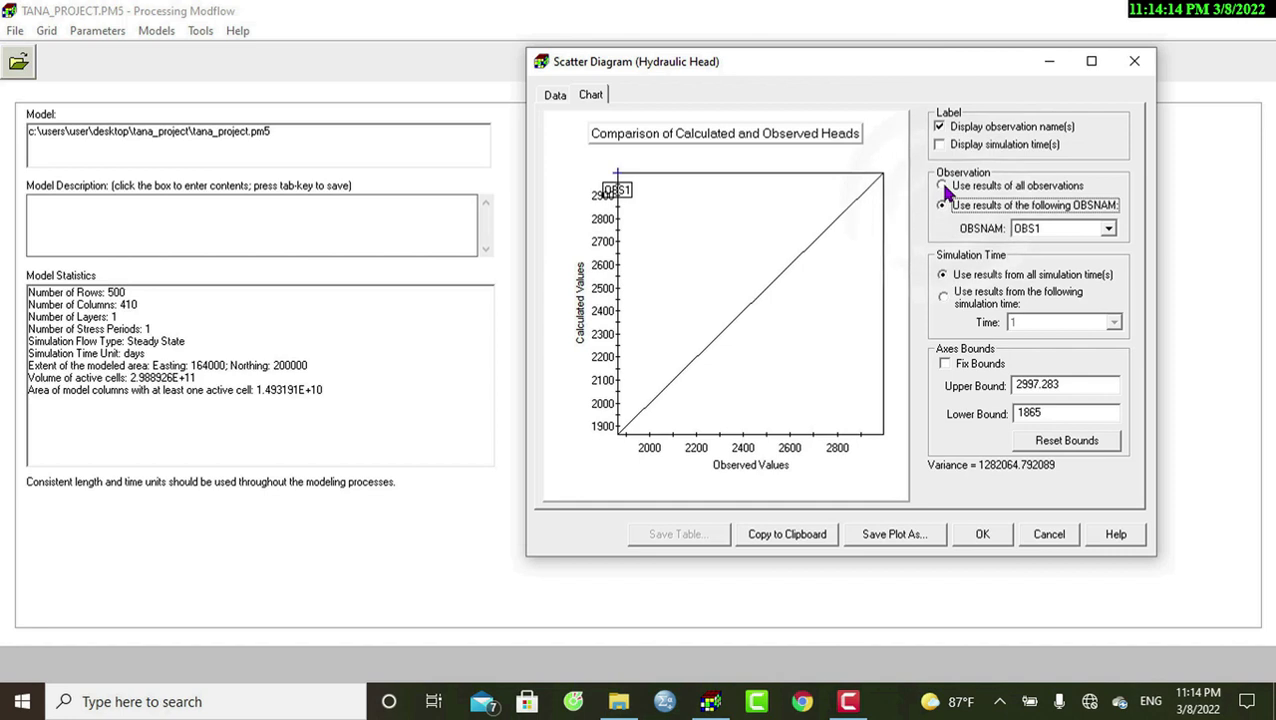
key(Up)
click(941, 292)
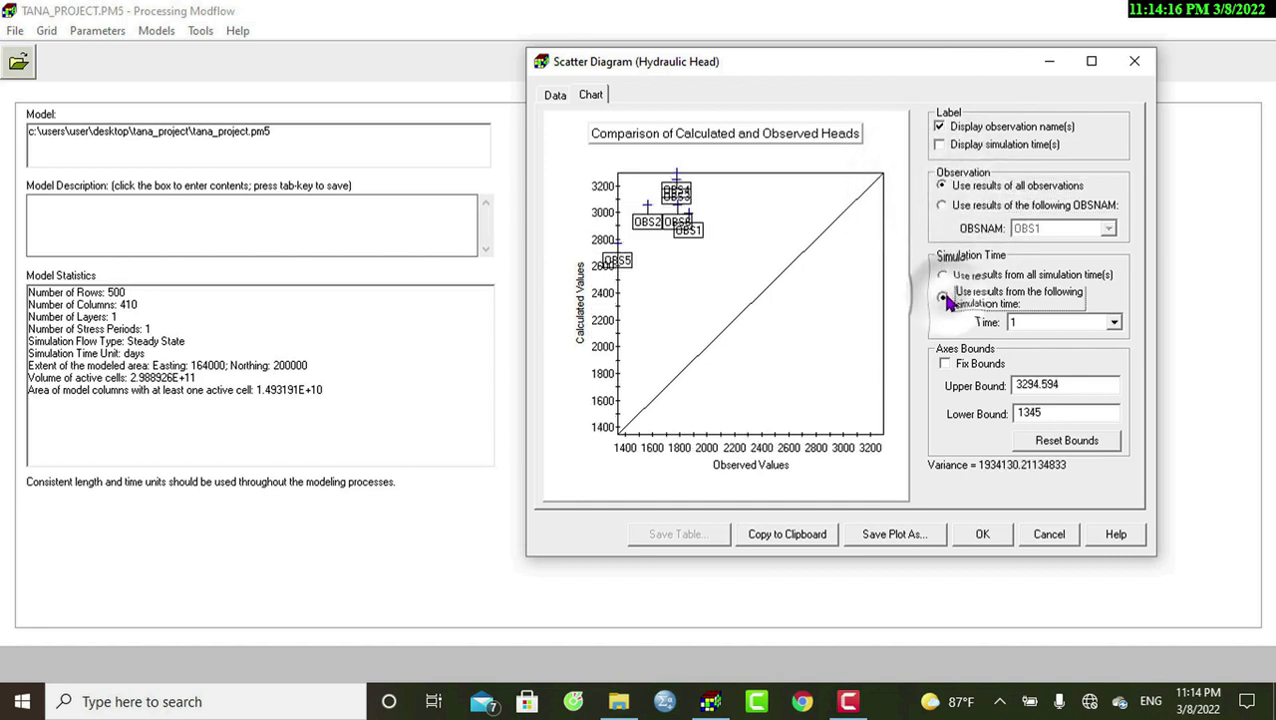
click(941, 274)
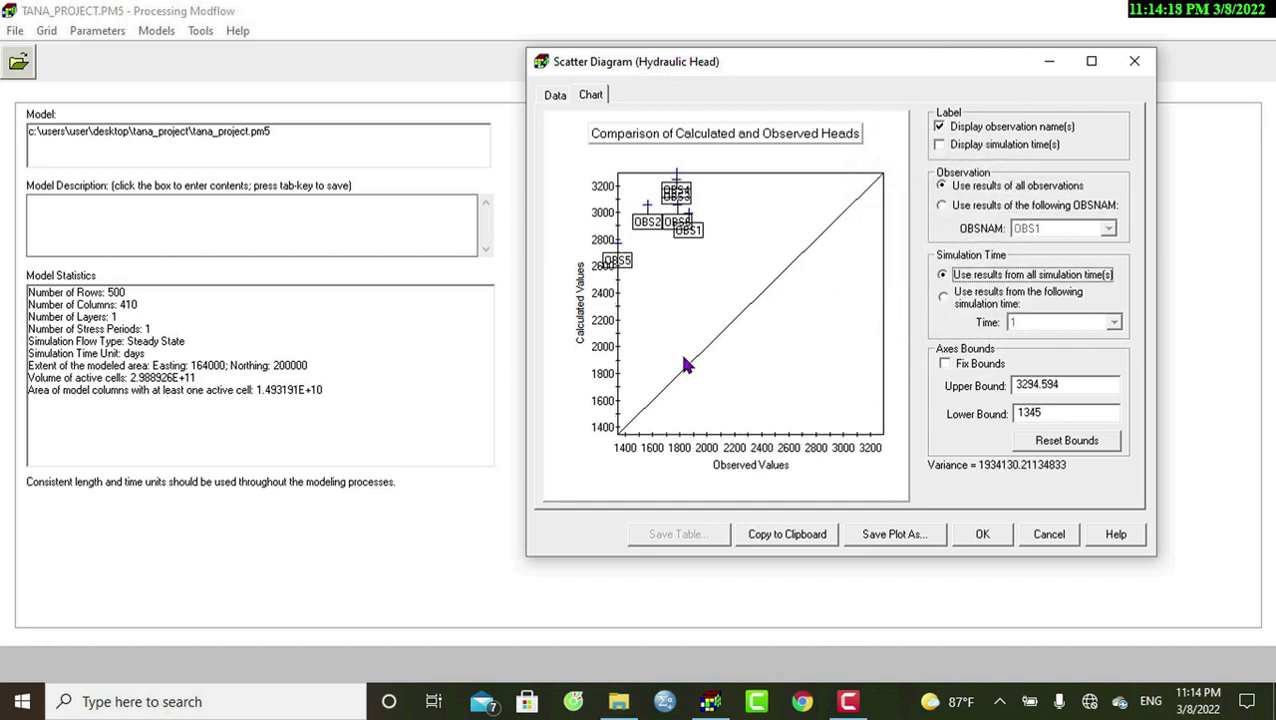
click(983, 534)
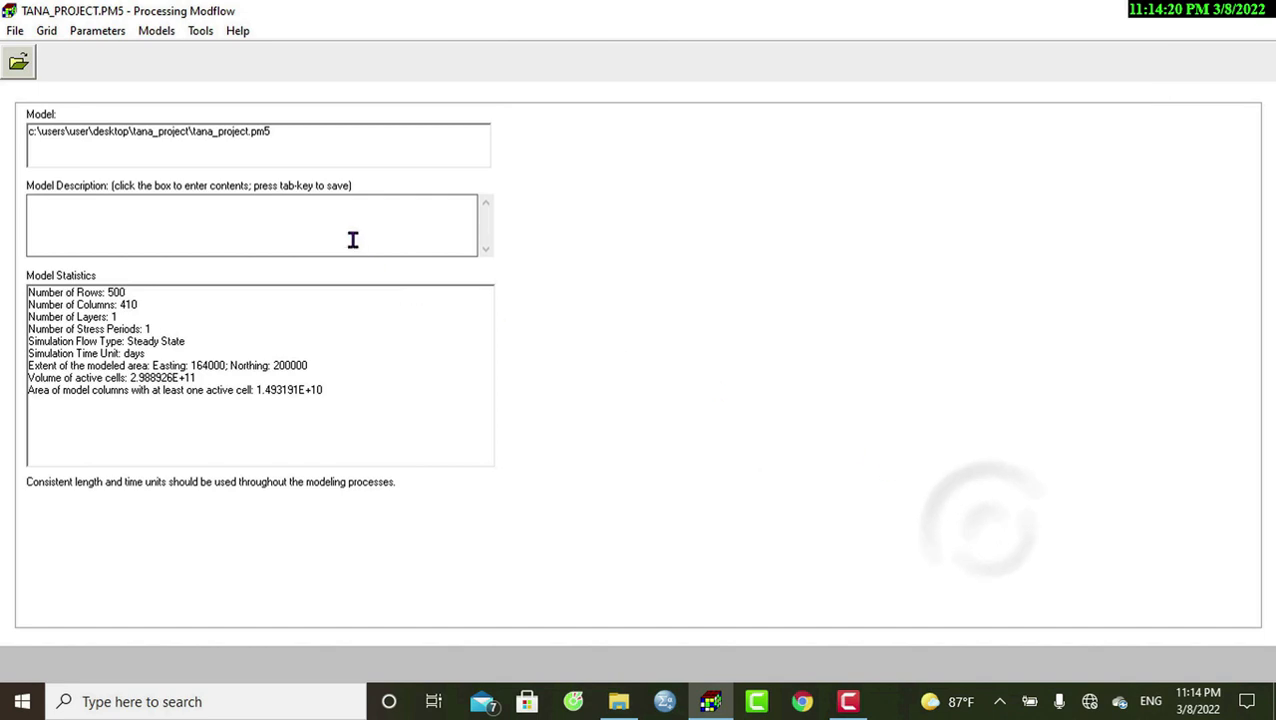
Step: Set up a water budget for stress period 1, time step 1, and start defining its subregions
click(200, 31)
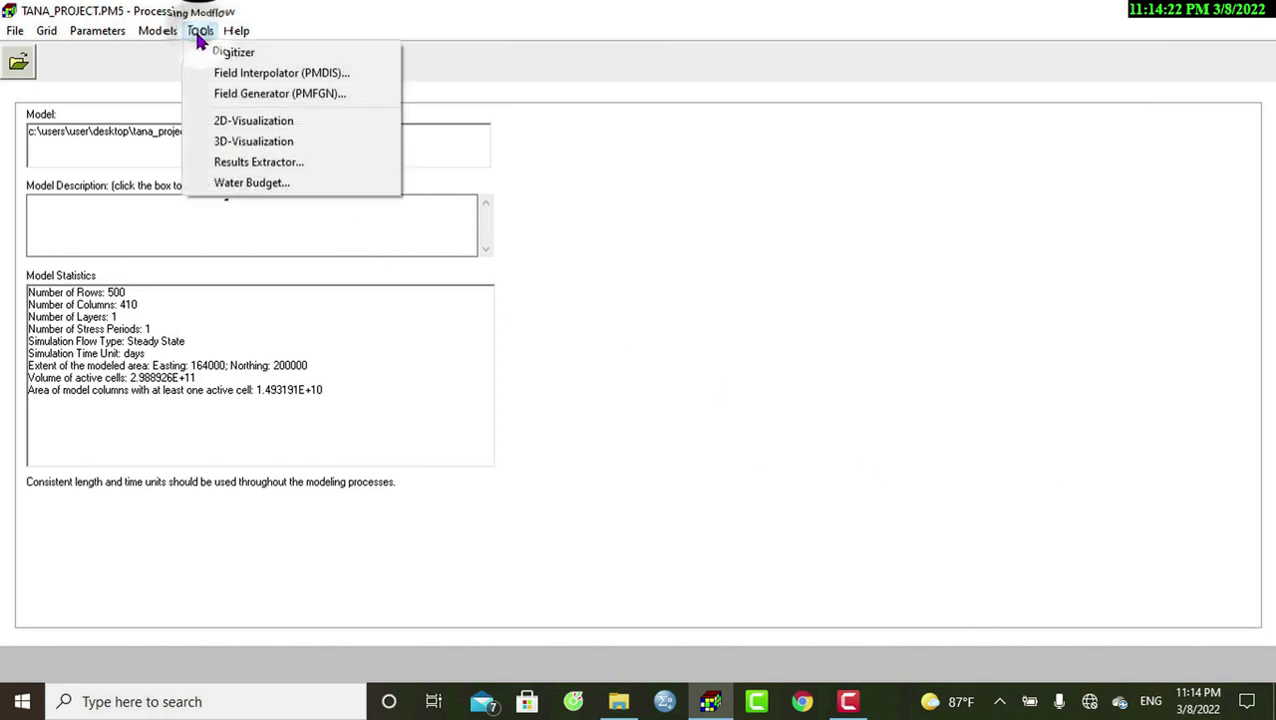
click(240, 184)
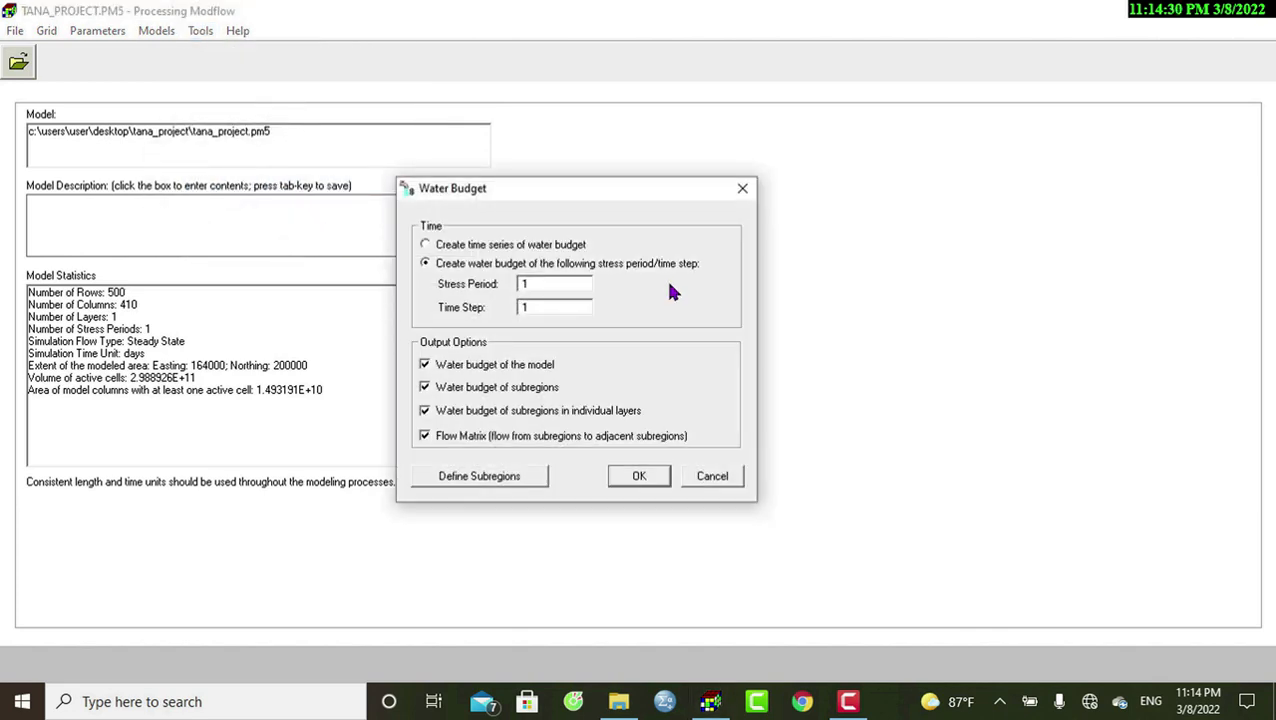
drag(541, 285, 490, 293)
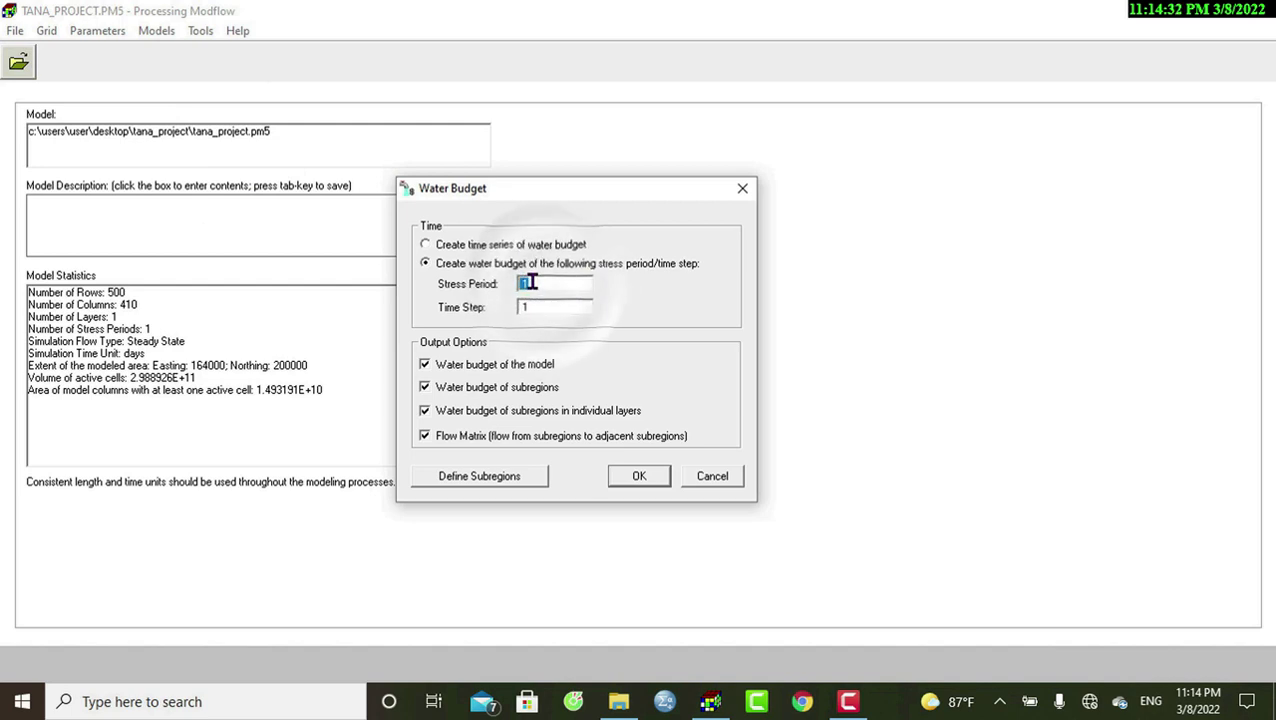
click(532, 284)
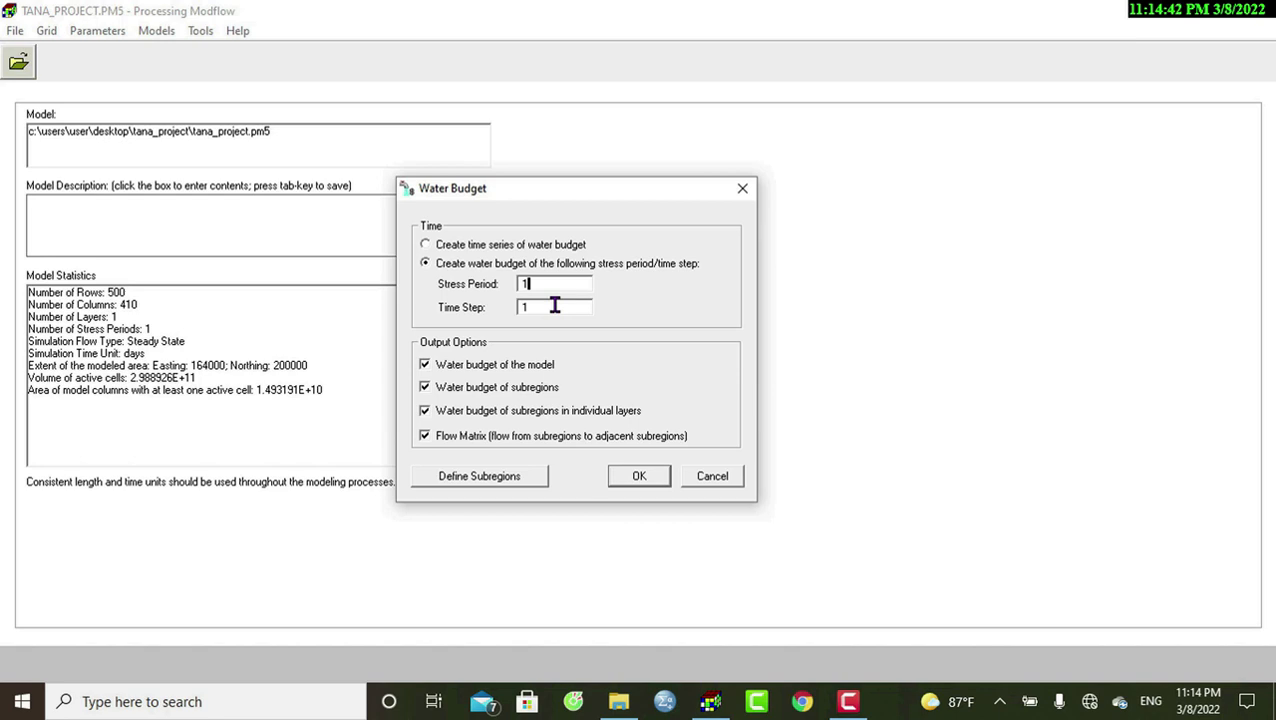
click(541, 309)
click(480, 477)
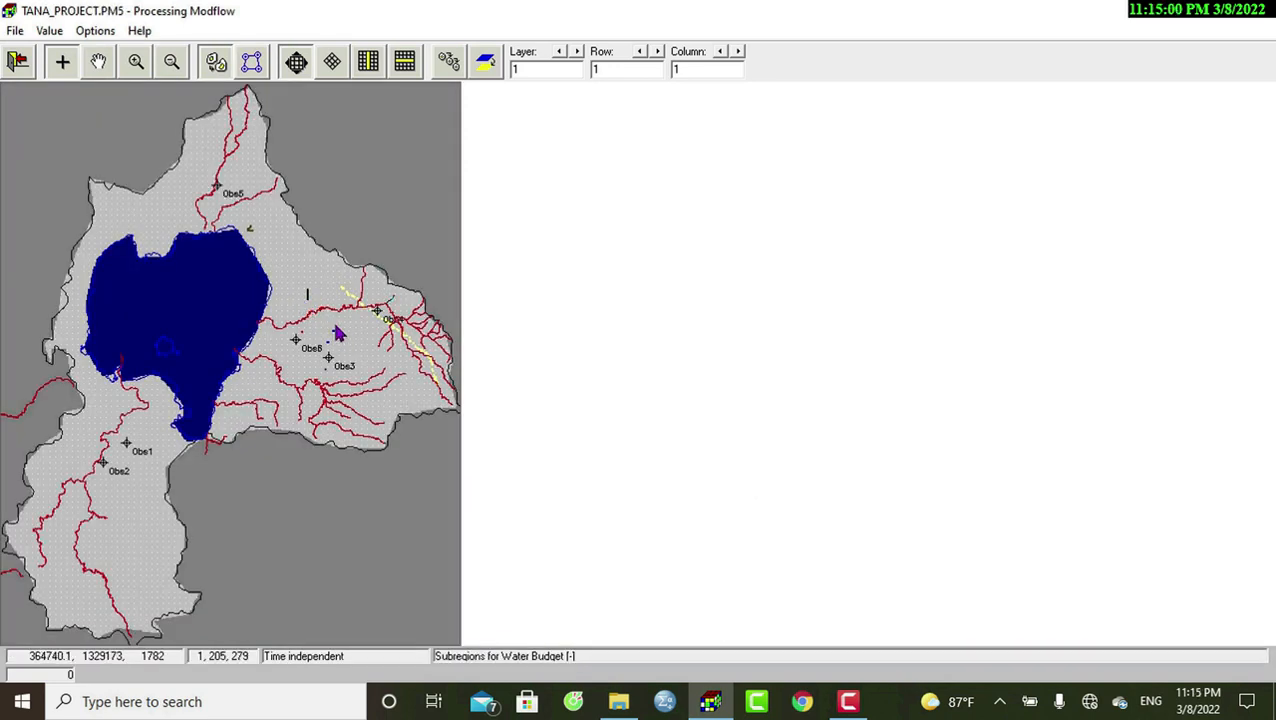
click(301, 269)
click(364, 317)
click(329, 358)
click(149, 481)
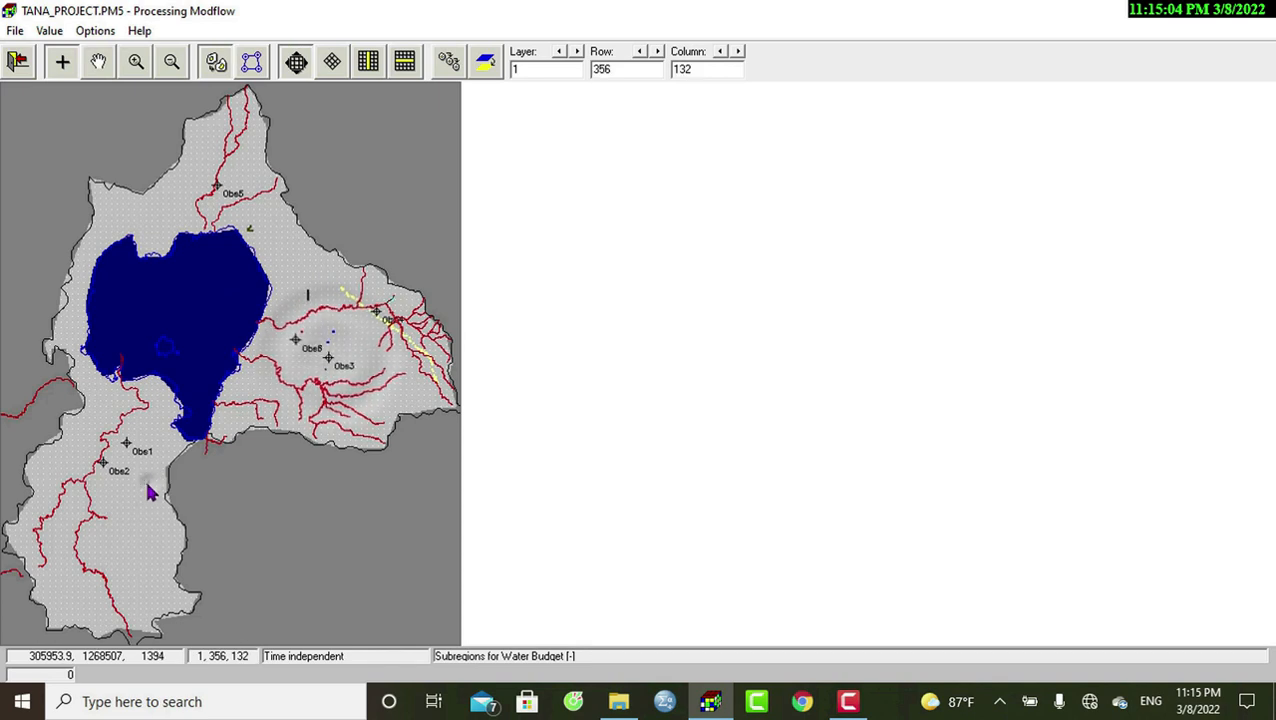
click(100, 475)
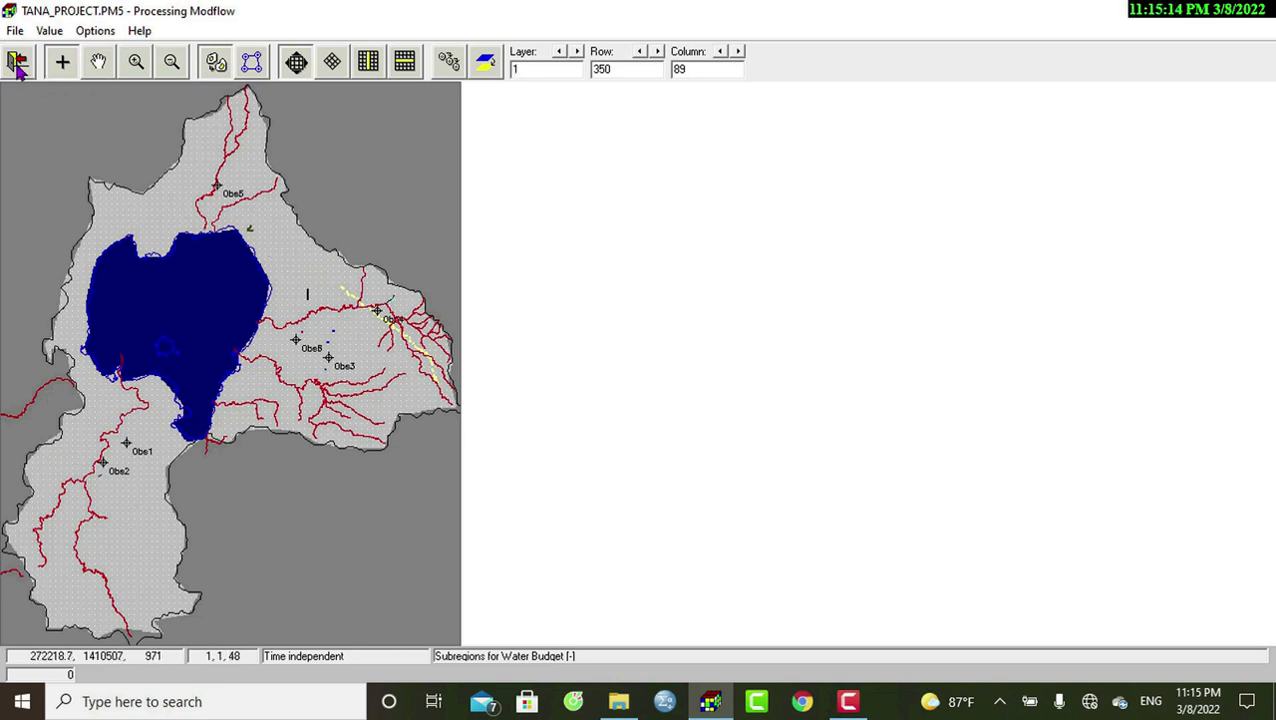
Step: Draw a five-vertex subregion polygon around observation point Obs5 in the northern part of the model
click(252, 62)
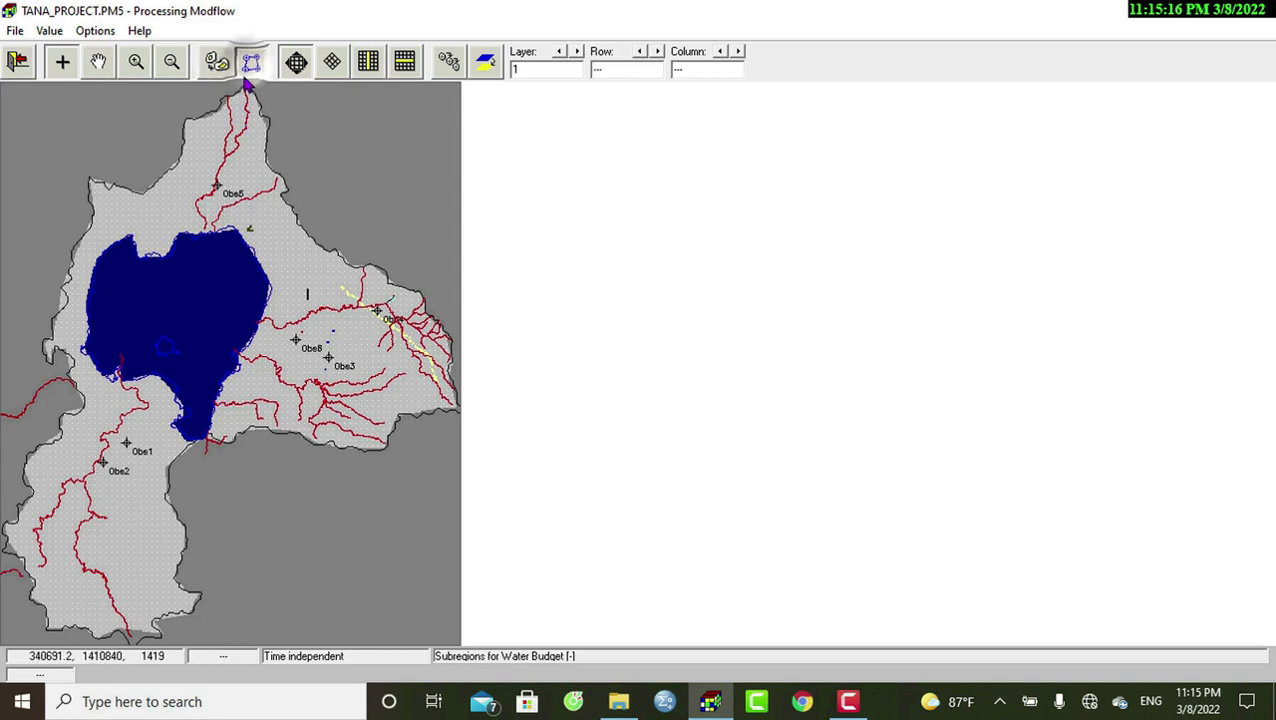
click(224, 145)
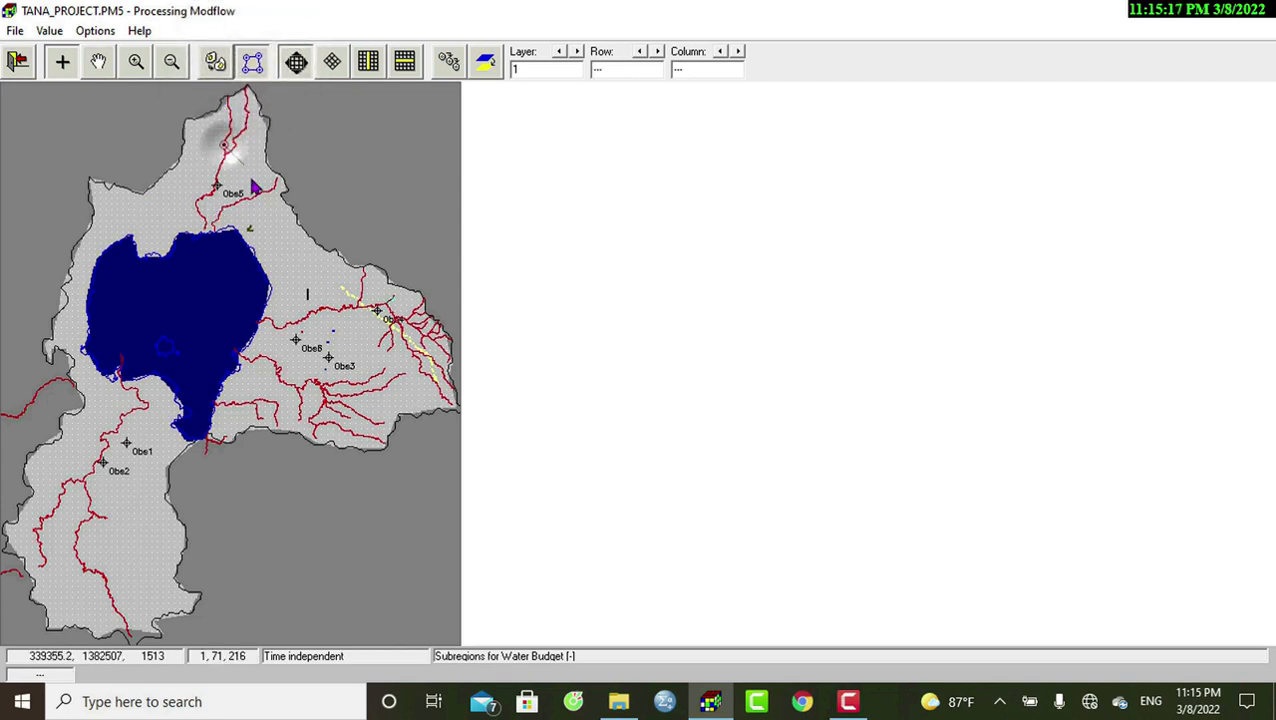
click(308, 255)
click(227, 221)
click(182, 203)
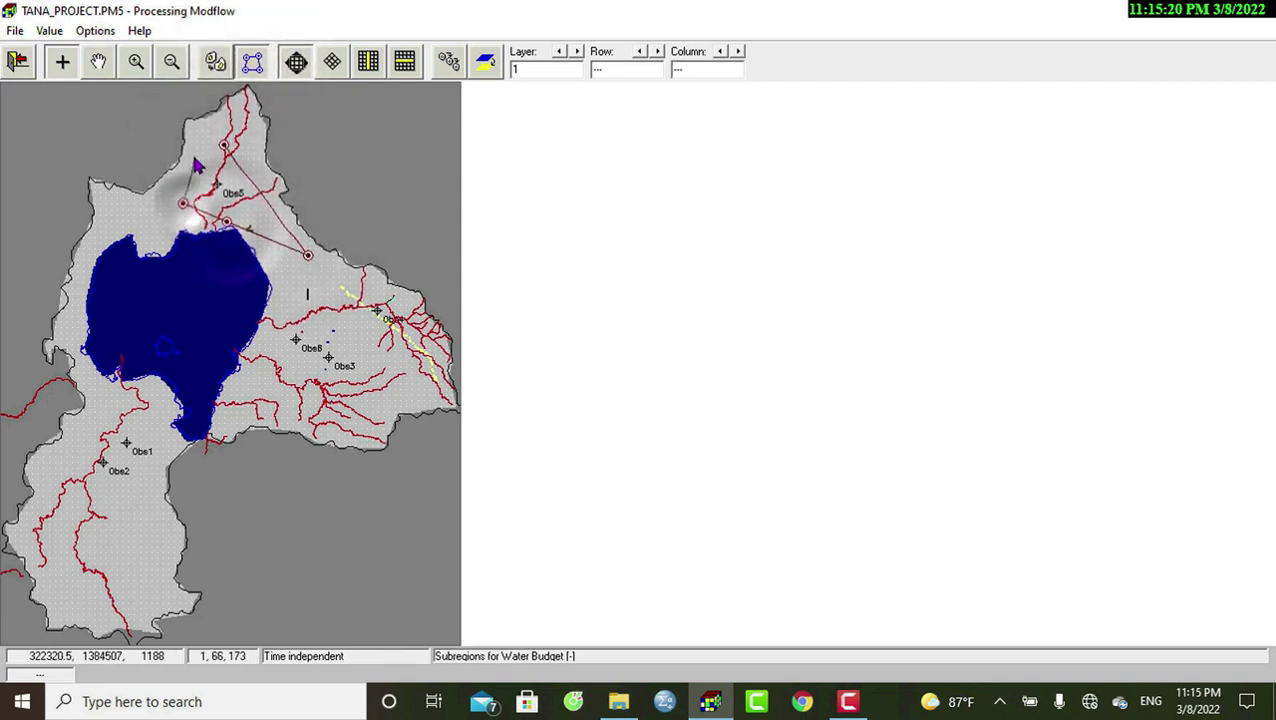
Step: Assign subregion number 1 to the northern polygon and transfer the value to its cells
right_click(236, 178)
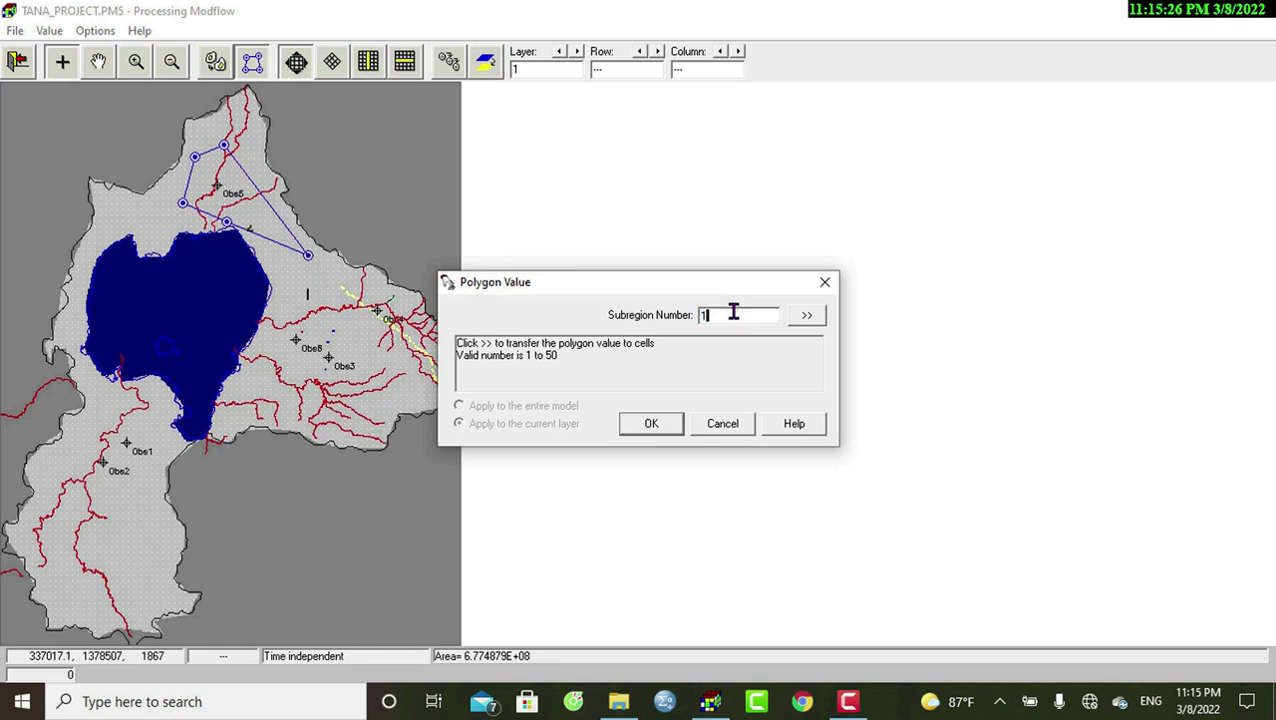
click(806, 316)
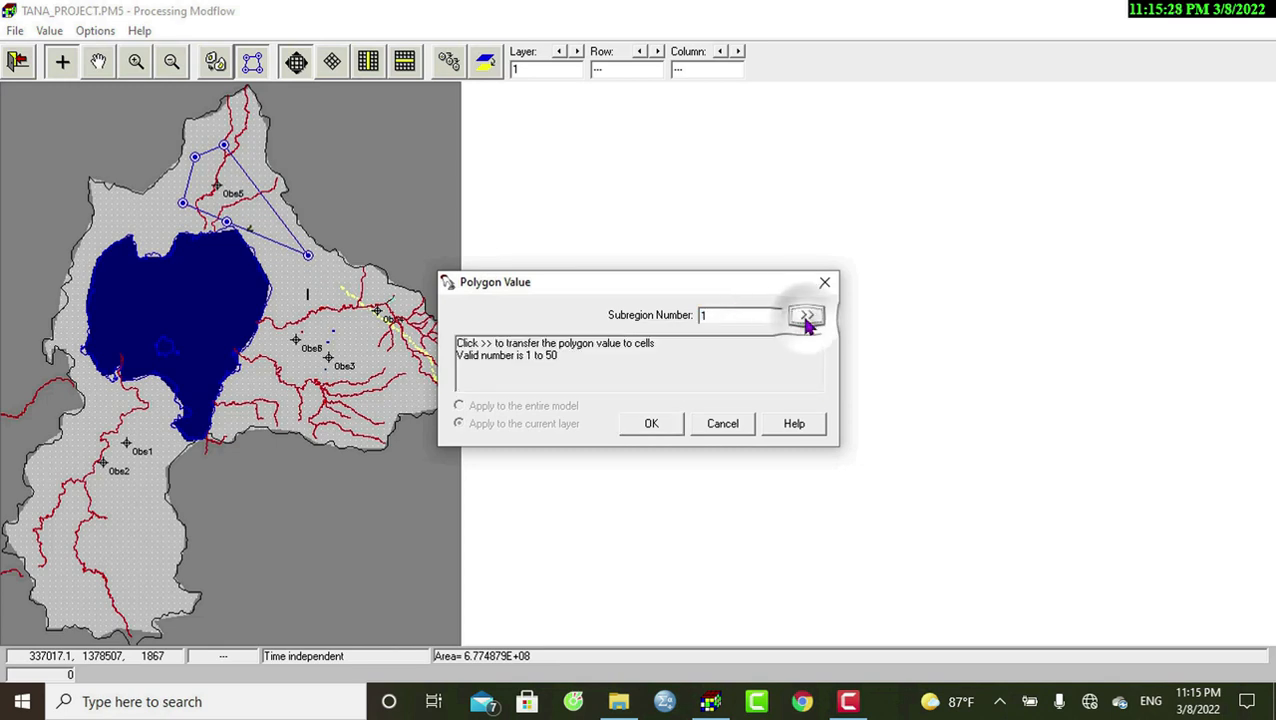
click(651, 423)
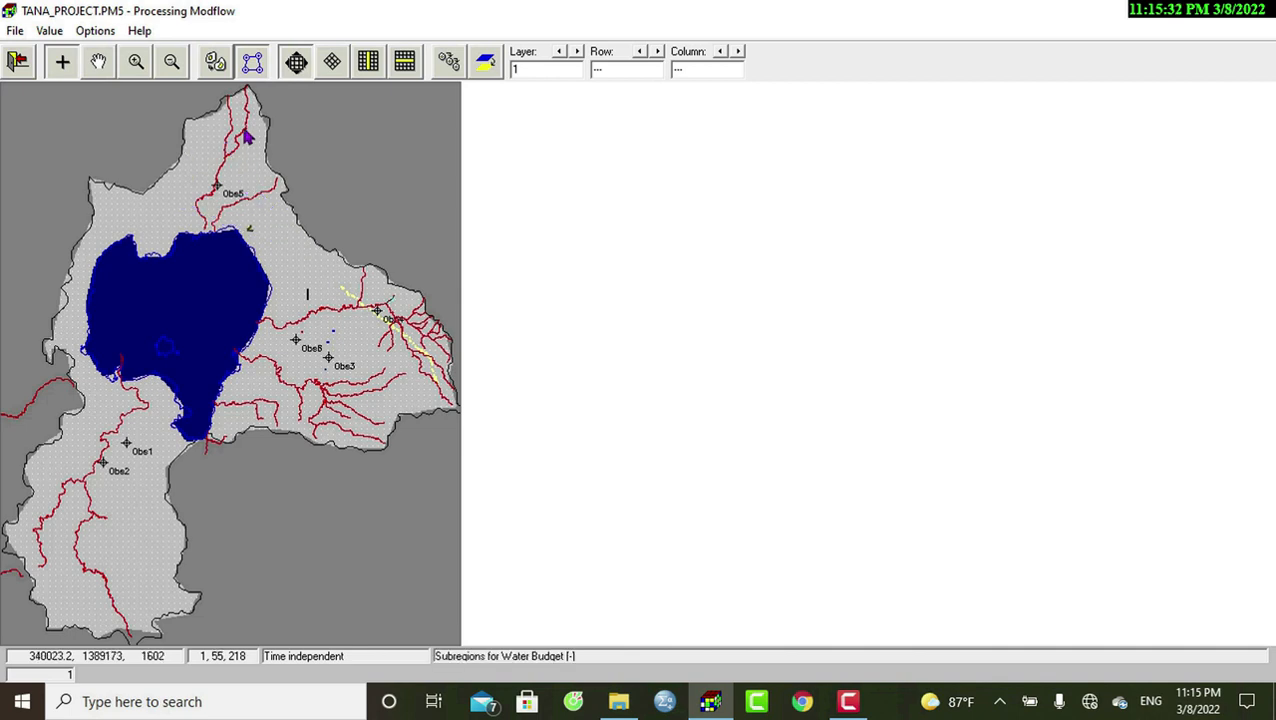
click(215, 62)
click(250, 178)
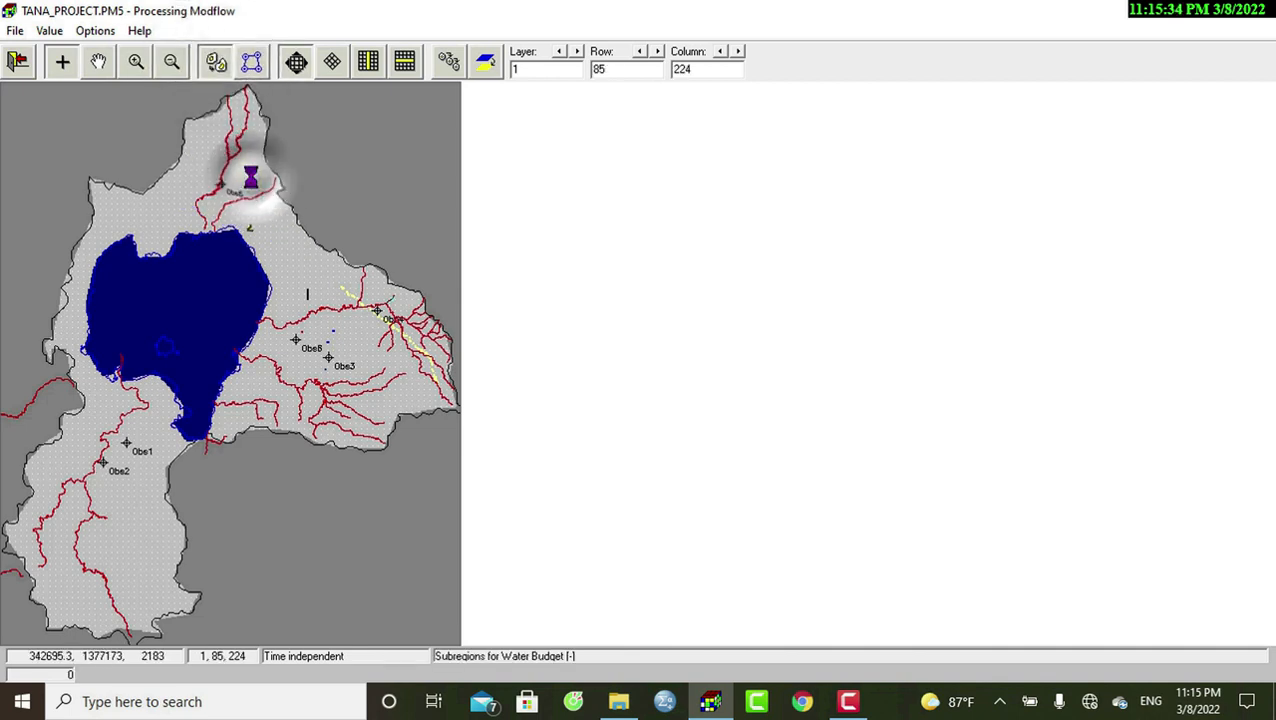
Step: Draw a six-vertex subregion polygon over the river area in the eastern part of the model
click(251, 64)
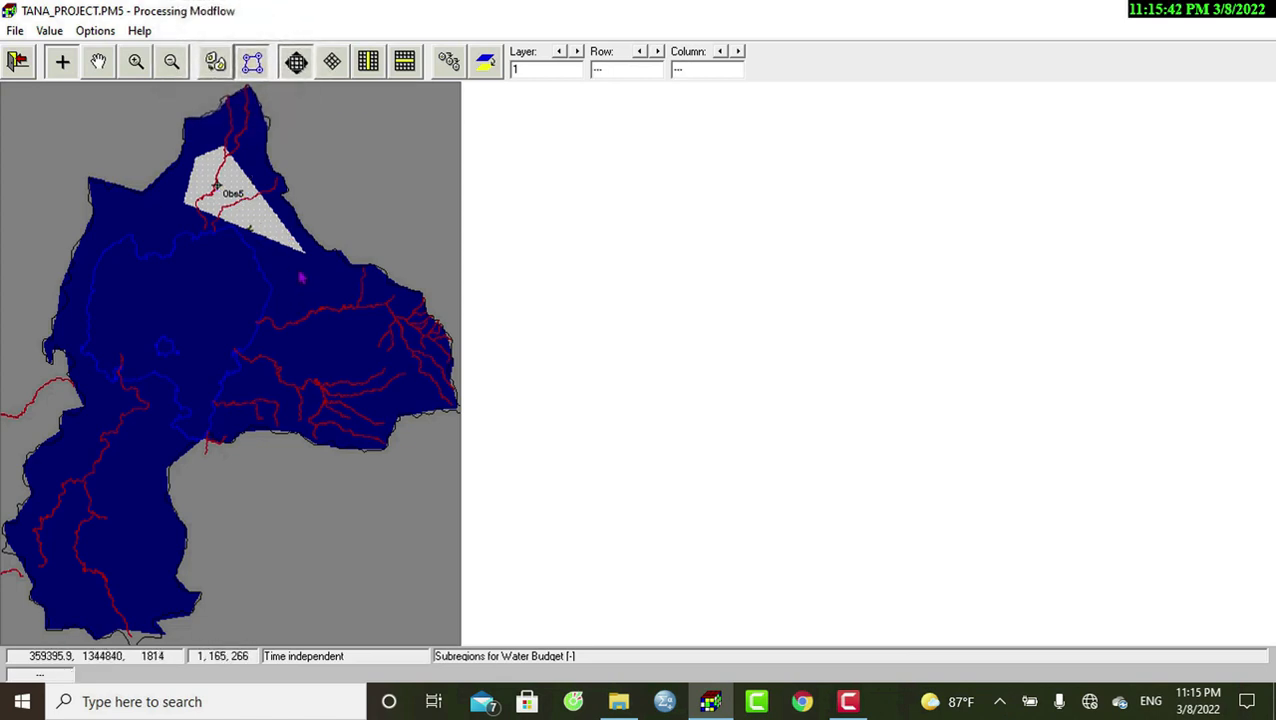
click(298, 268)
click(388, 281)
click(409, 349)
click(345, 386)
click(291, 315)
Step: Assign subregion number 2 to the eastern polygon and transfer the value to its cells
right_click(315, 290)
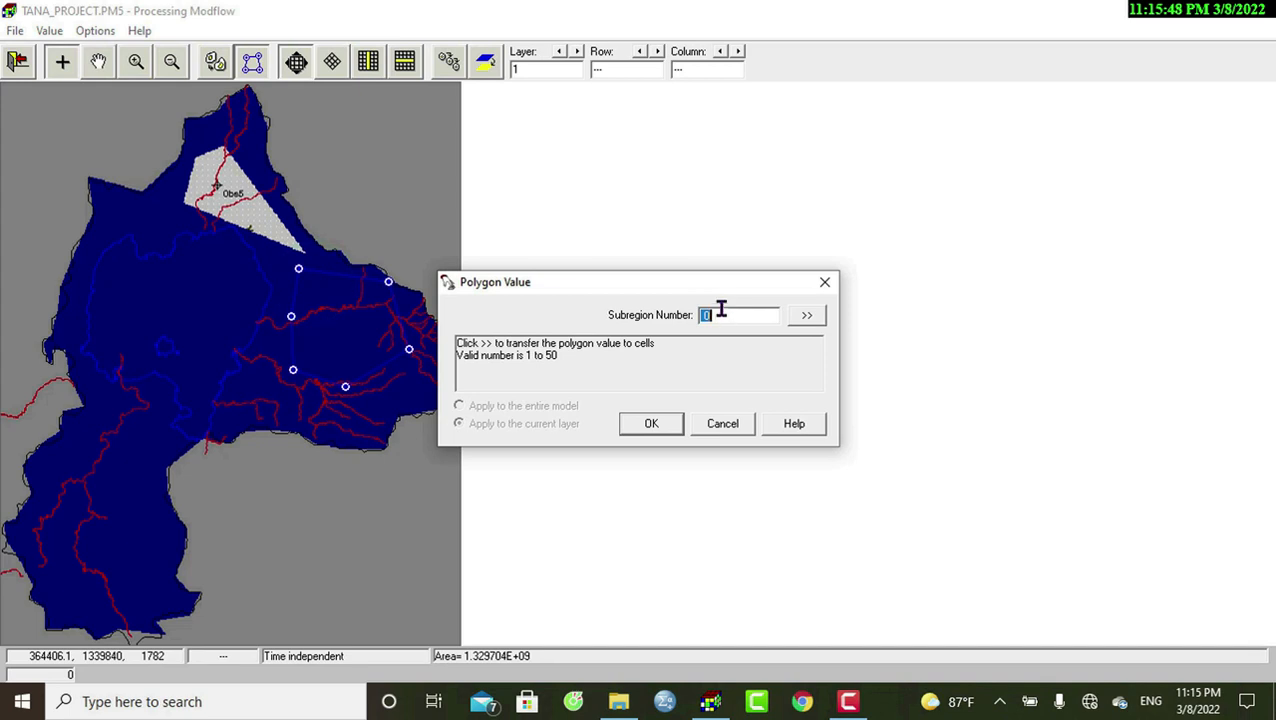
click(812, 318)
click(653, 422)
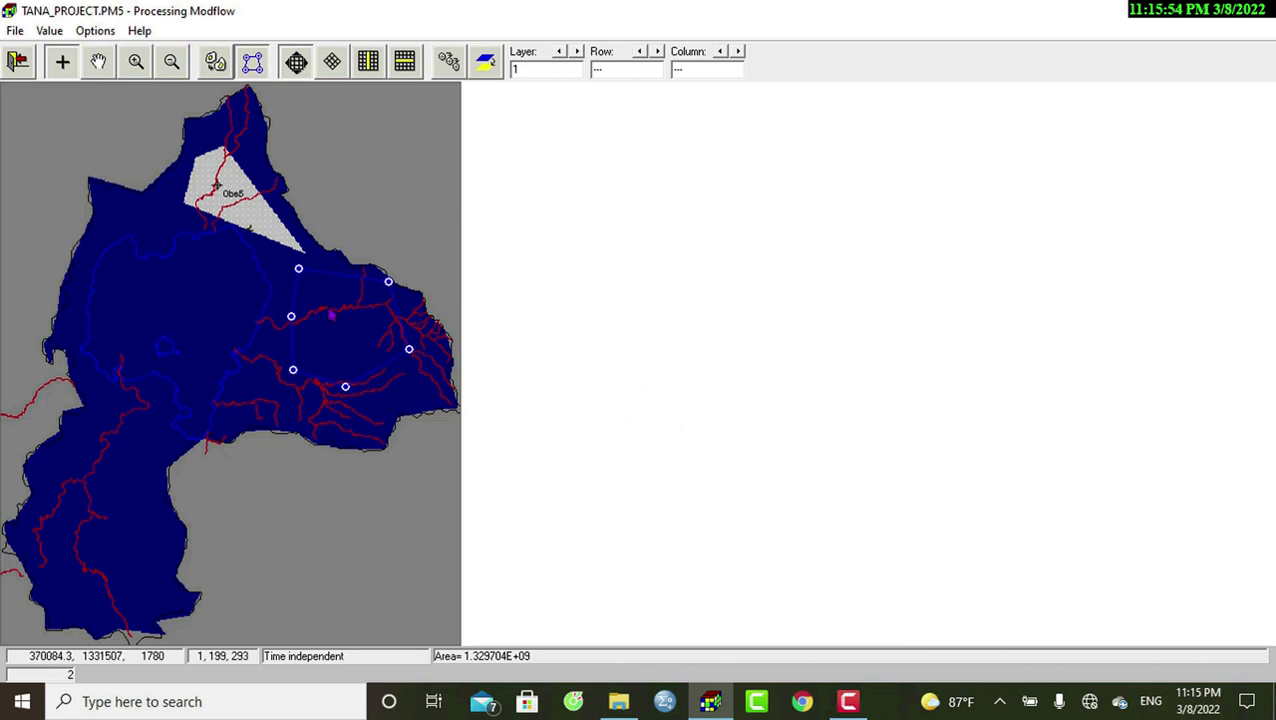
click(215, 62)
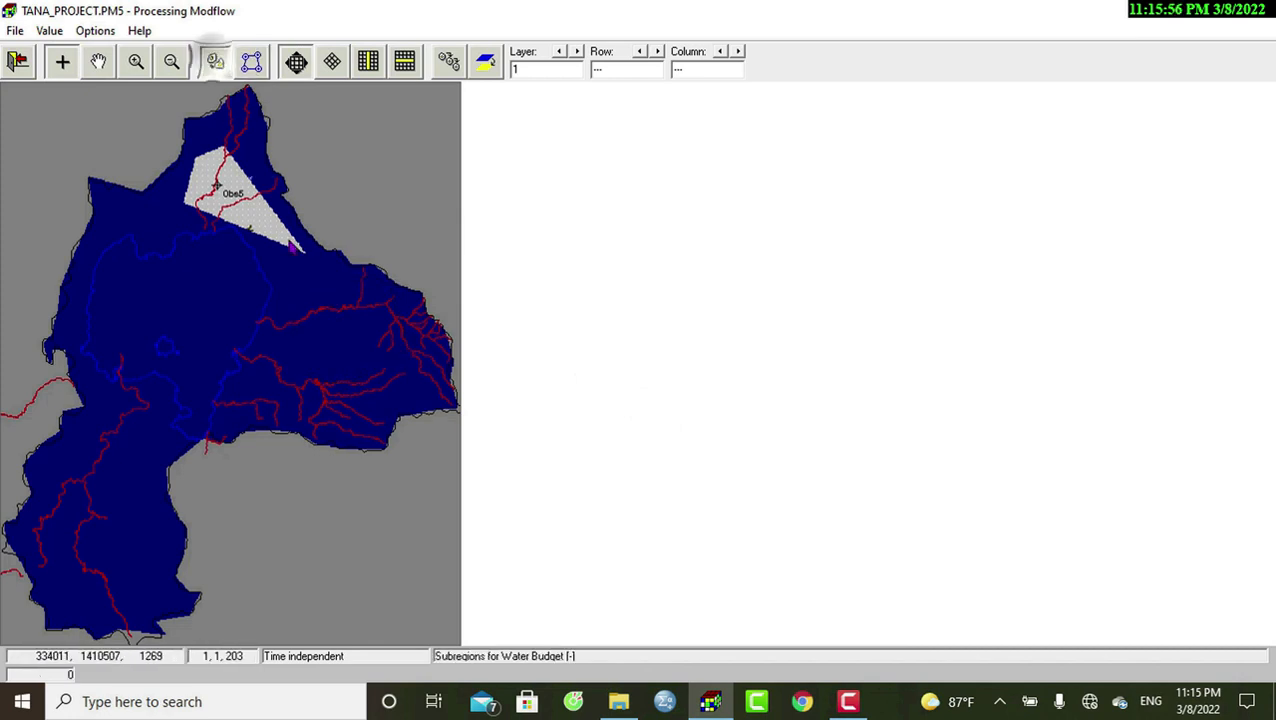
click(341, 328)
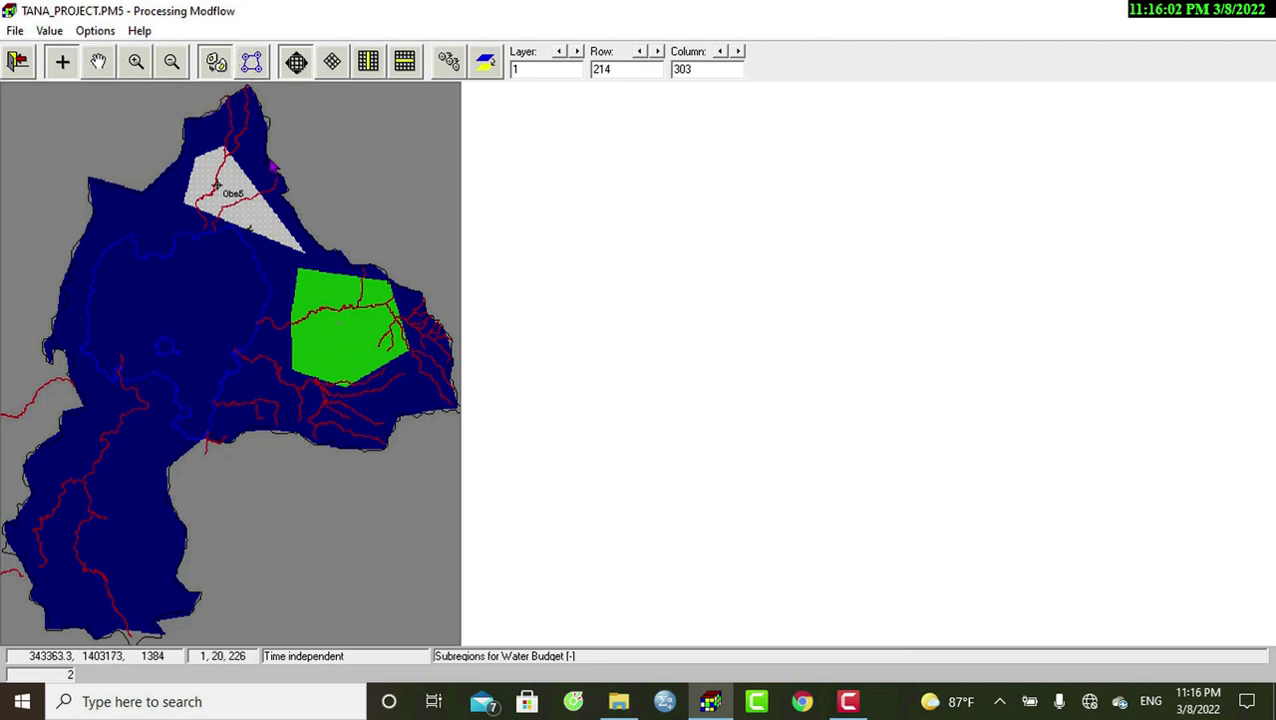
Step: Draw a seven-vertex subregion polygon around the river branches in the southwestern part of the model
click(252, 62)
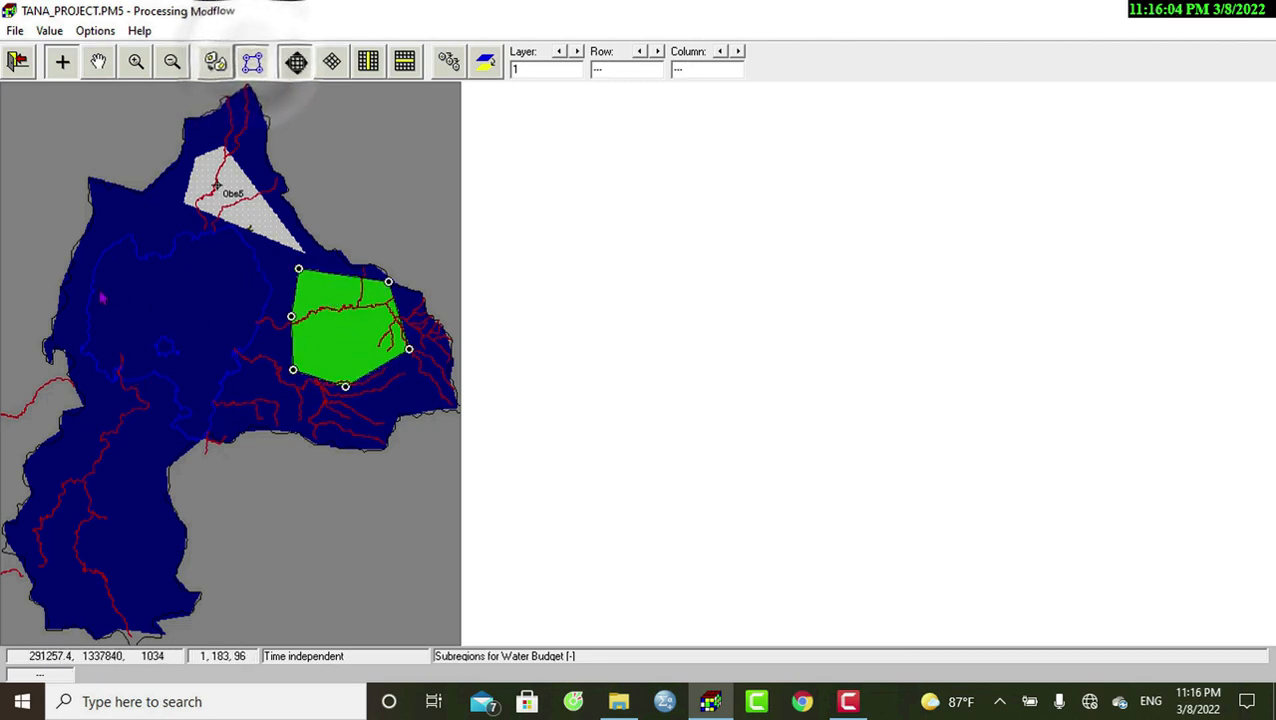
click(164, 444)
click(148, 557)
click(104, 587)
click(55, 554)
click(45, 478)
click(53, 441)
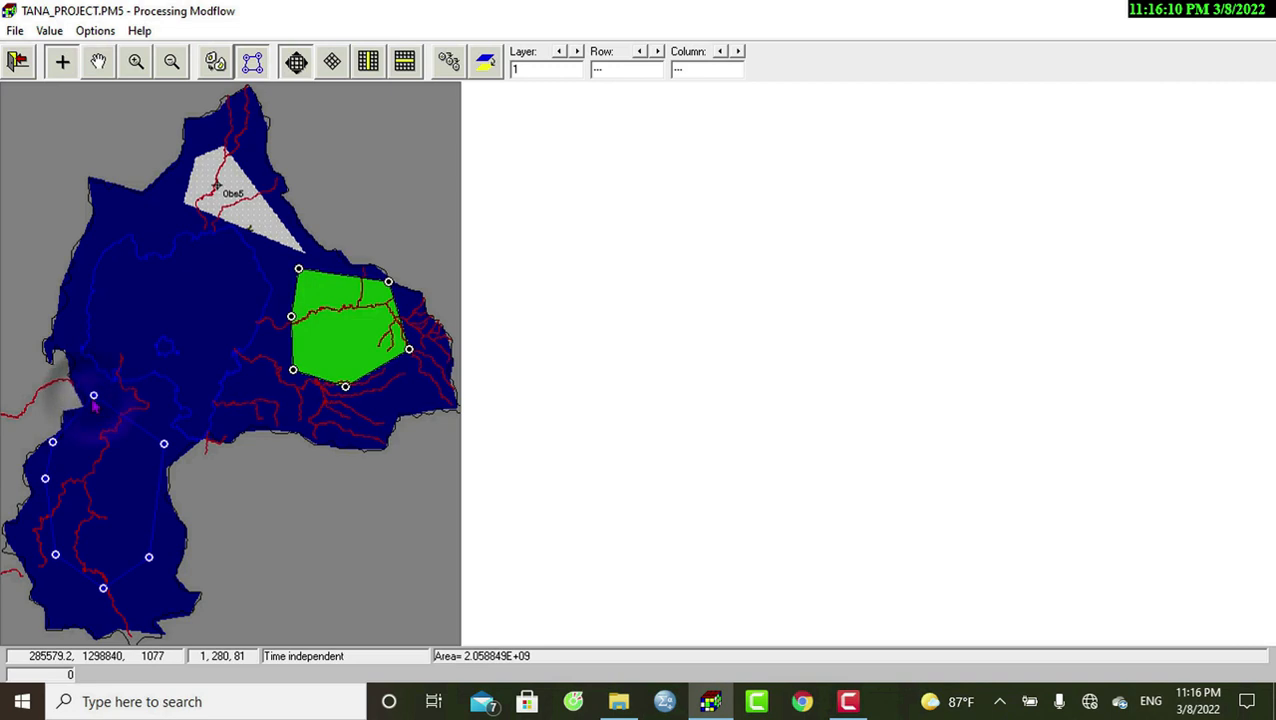
click(93, 398)
Step: Transfer subregion number 3 to the cells of the southwestern polygon and save the water budget subregions
text(1)
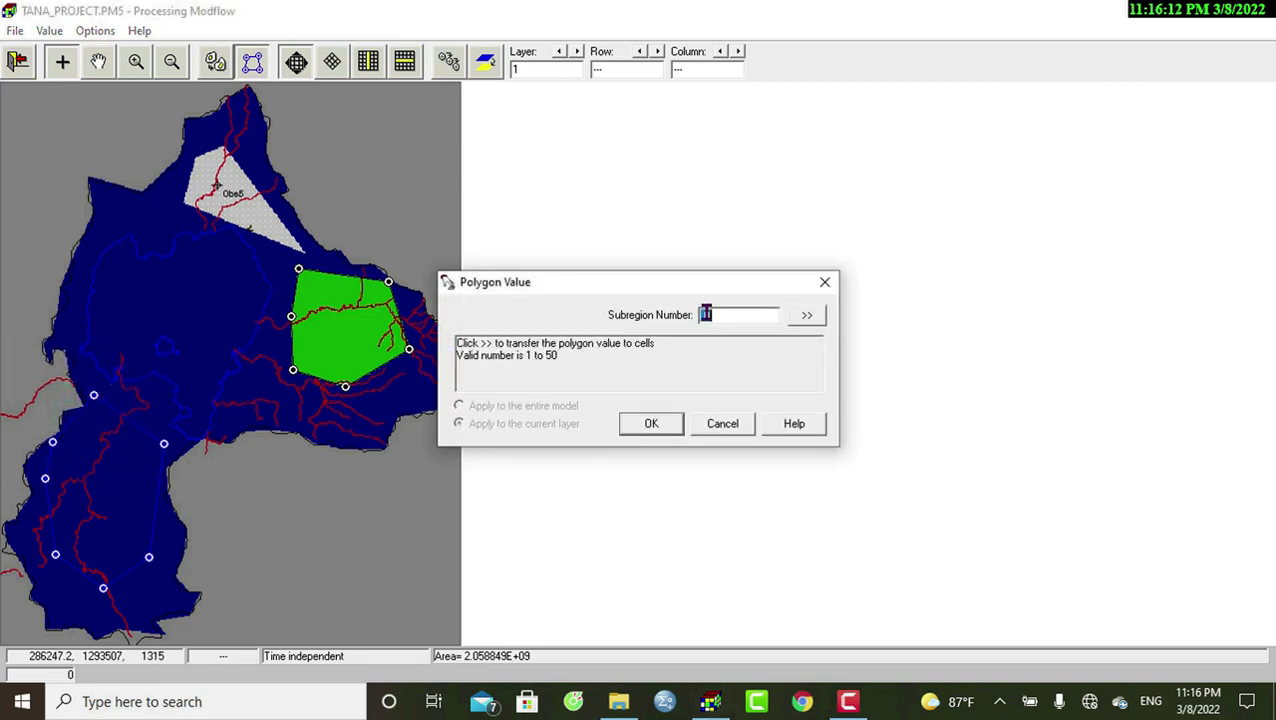
click(806, 316)
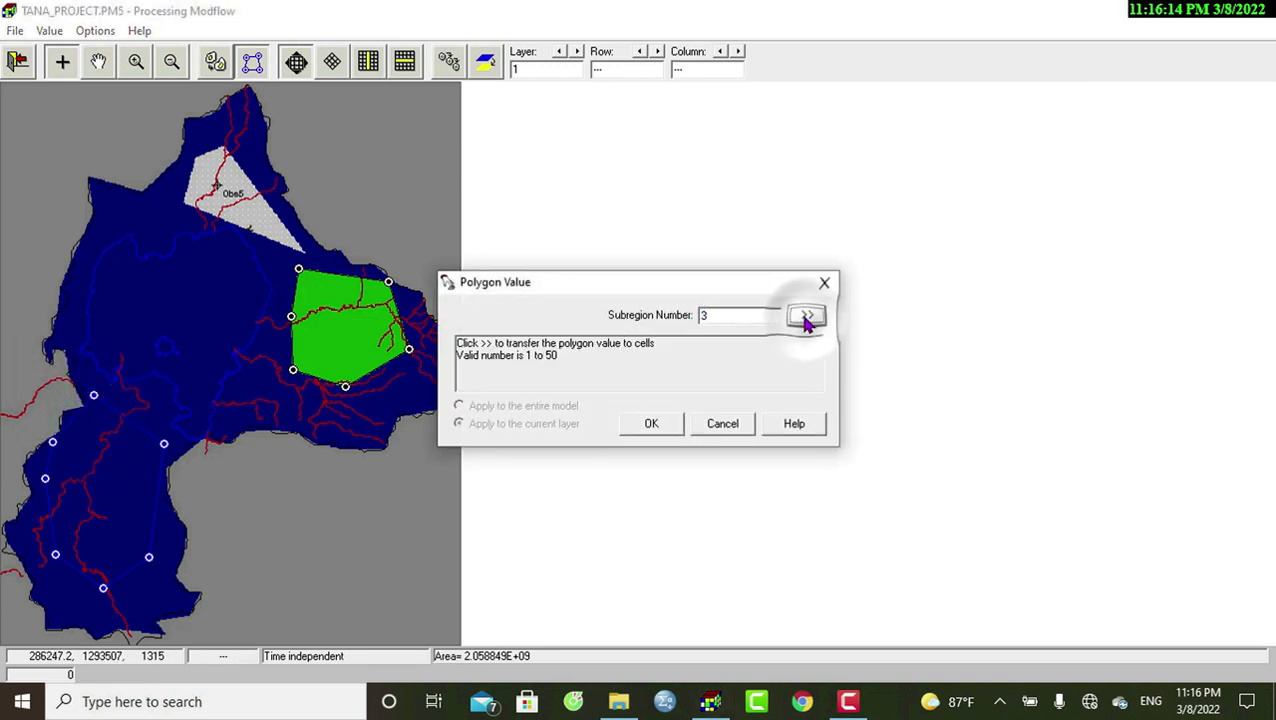
click(650, 423)
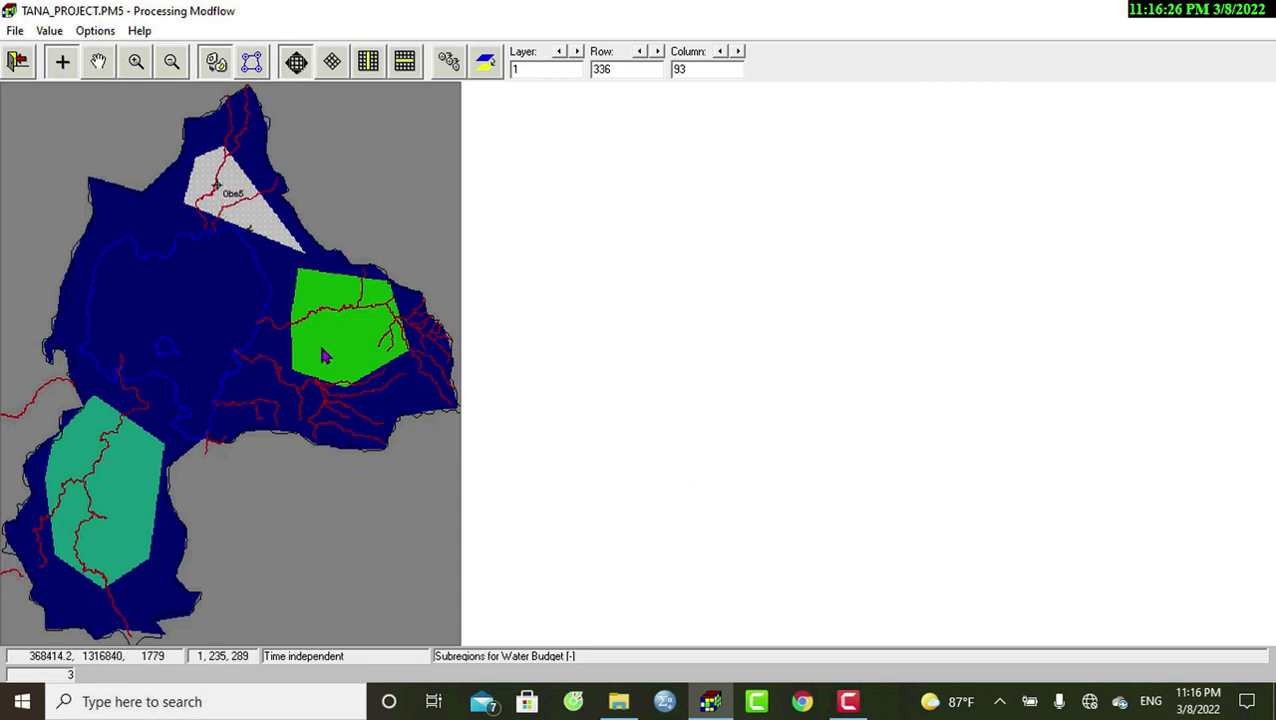
click(17, 61)
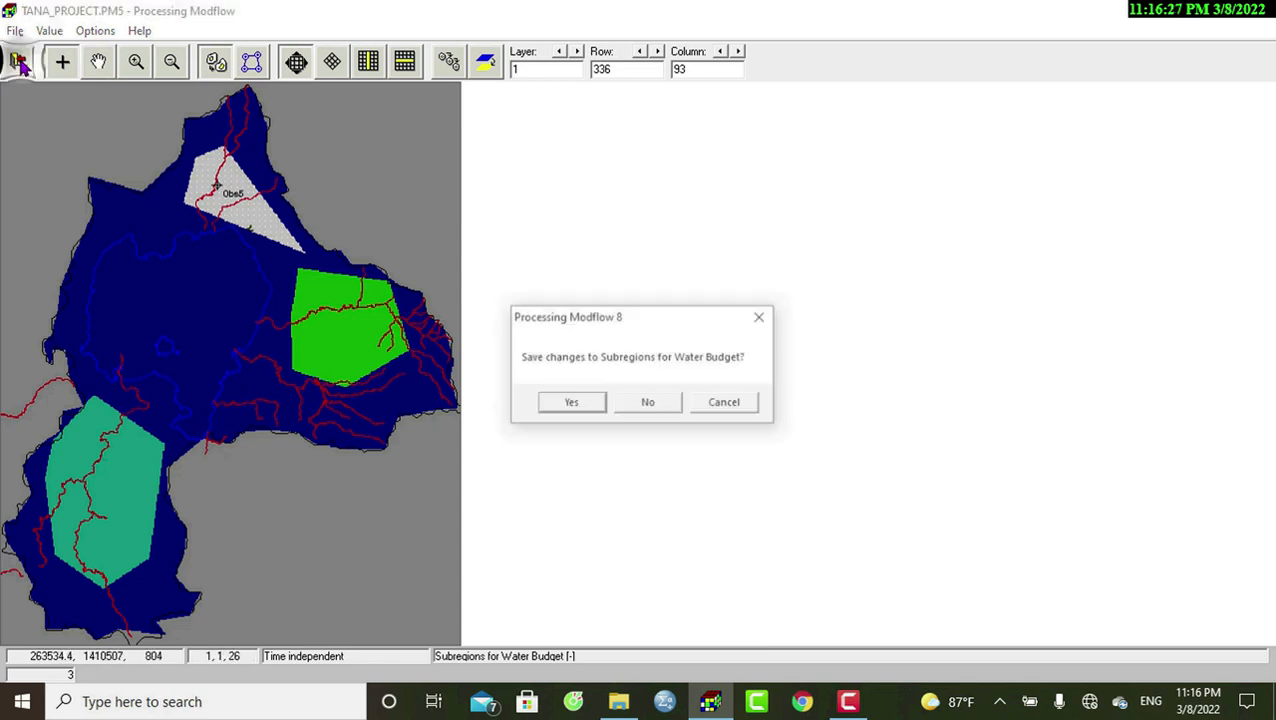
click(566, 403)
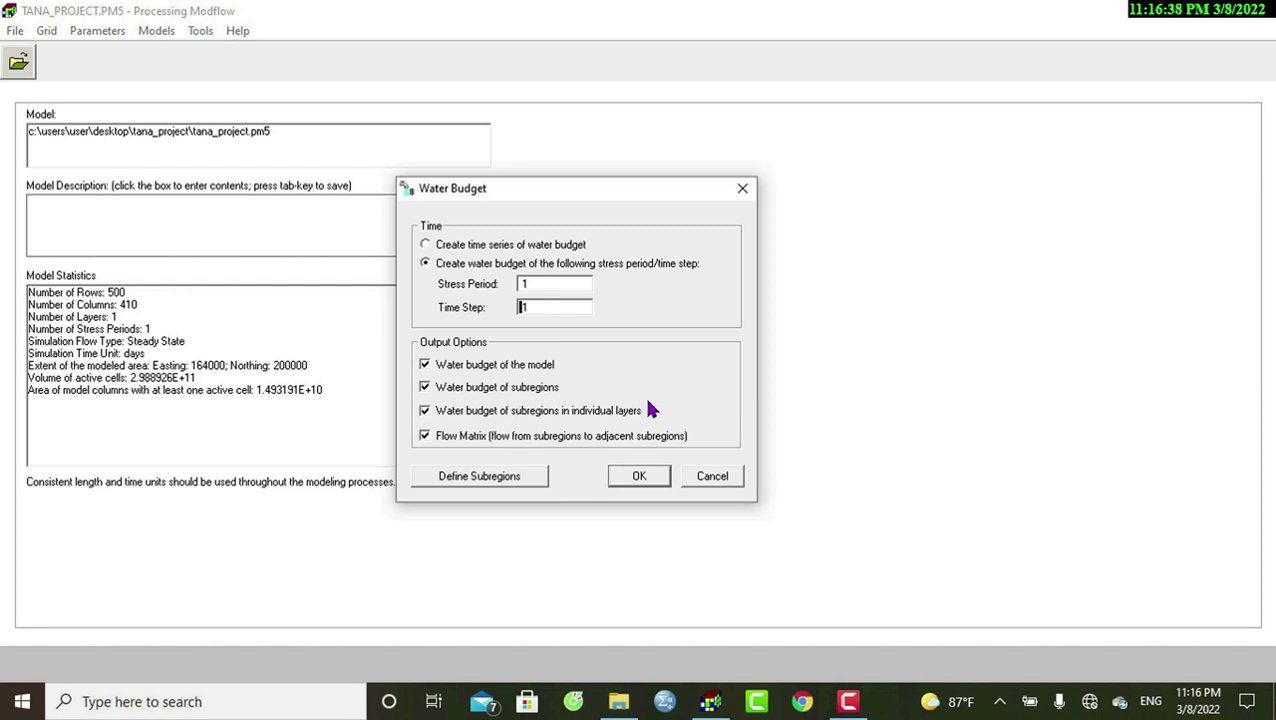
Step: Calculate the water budget for stress period 1, time step 1 and open the WATERBDG.DAT report in a maximized window
click(637, 479)
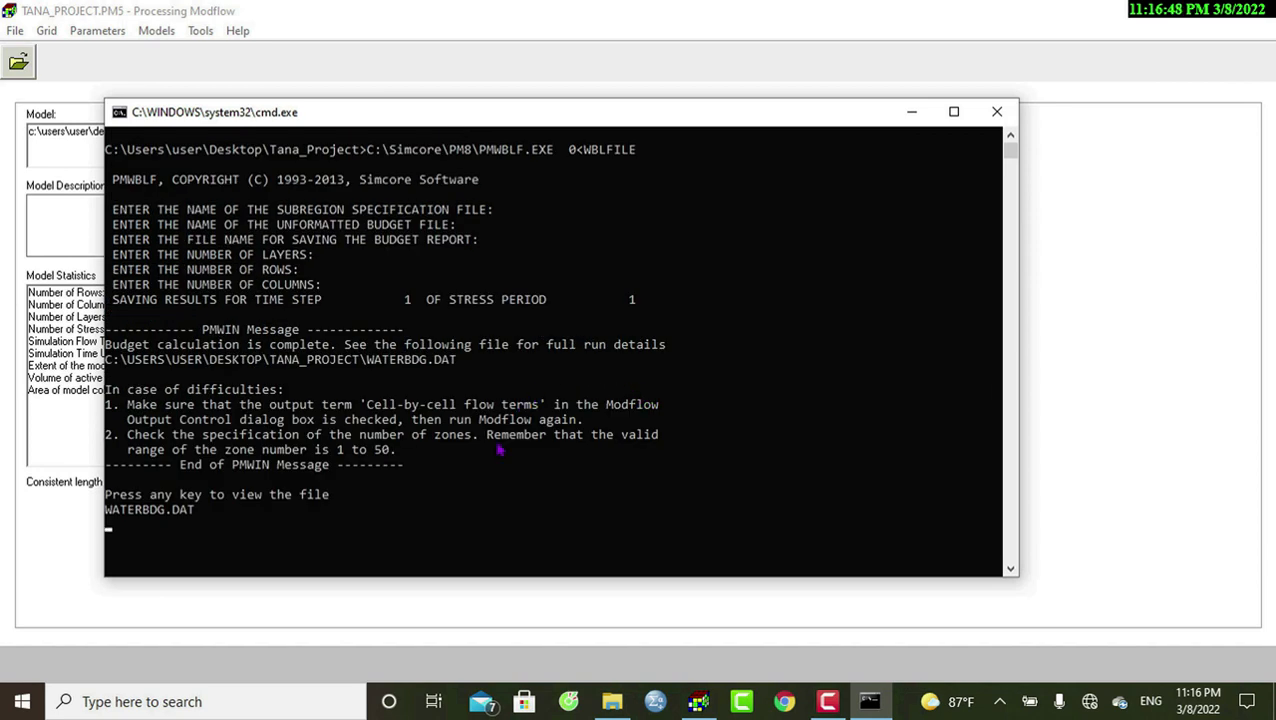
key(Return)
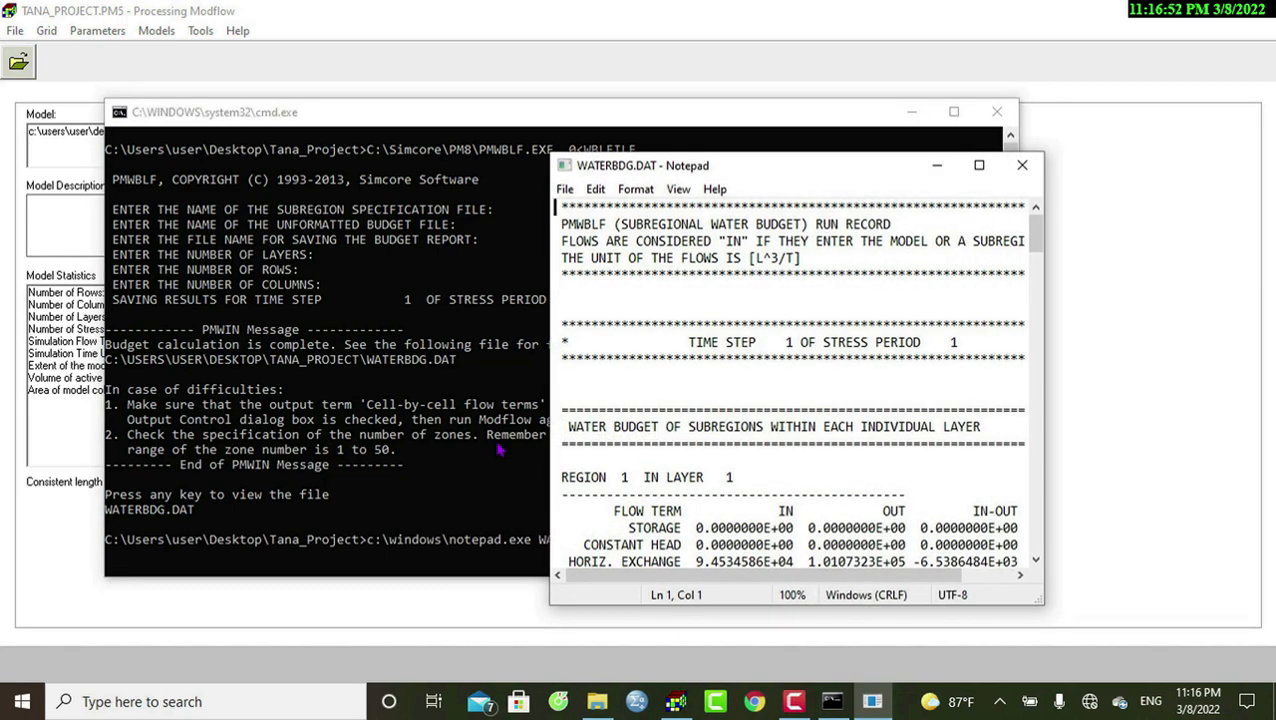
click(975, 168)
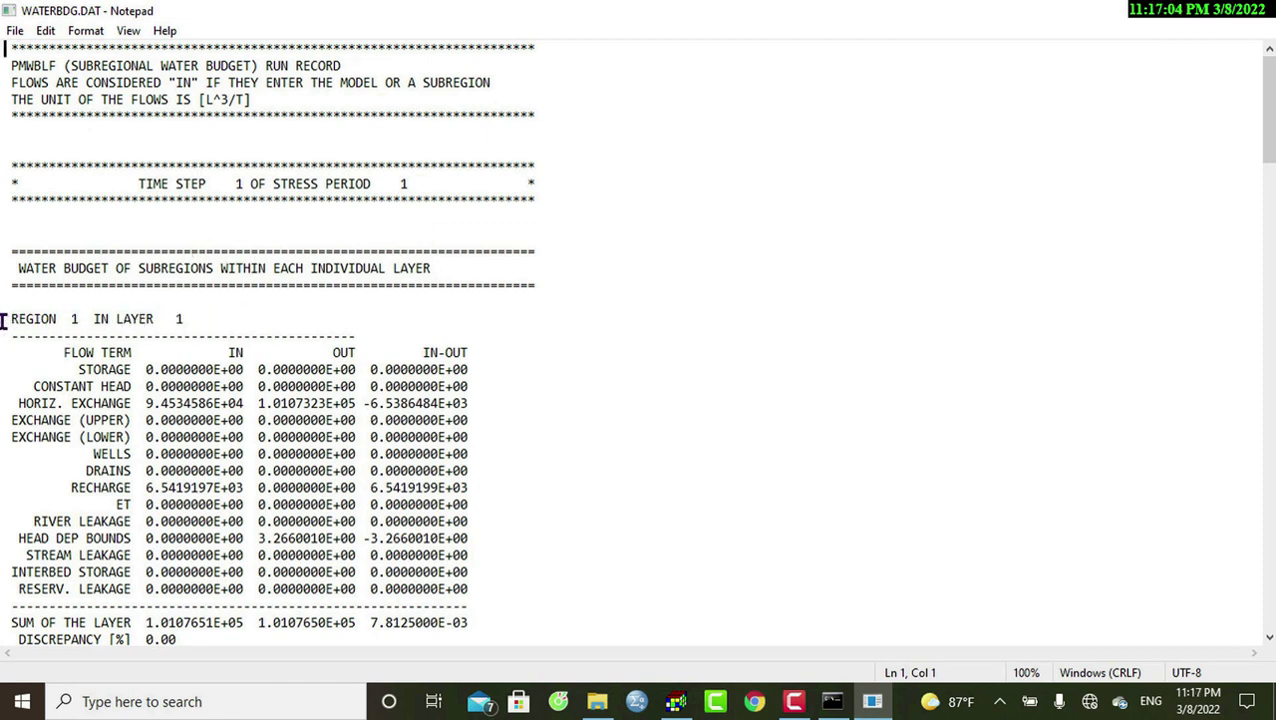
Step: Examine the Region 1 in Layer 1 heading and its list of flow terms in the report
drag(3, 320, 102, 318)
click(122, 318)
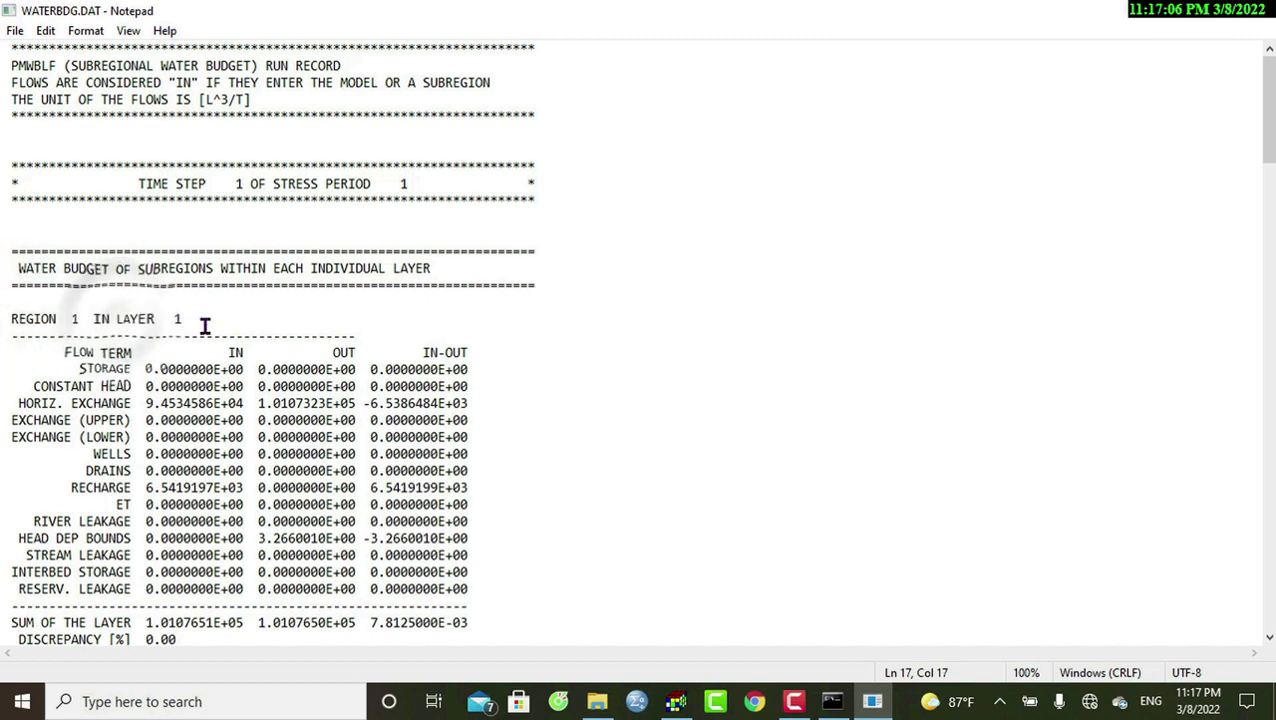
scroll(140, 370, down, 1)
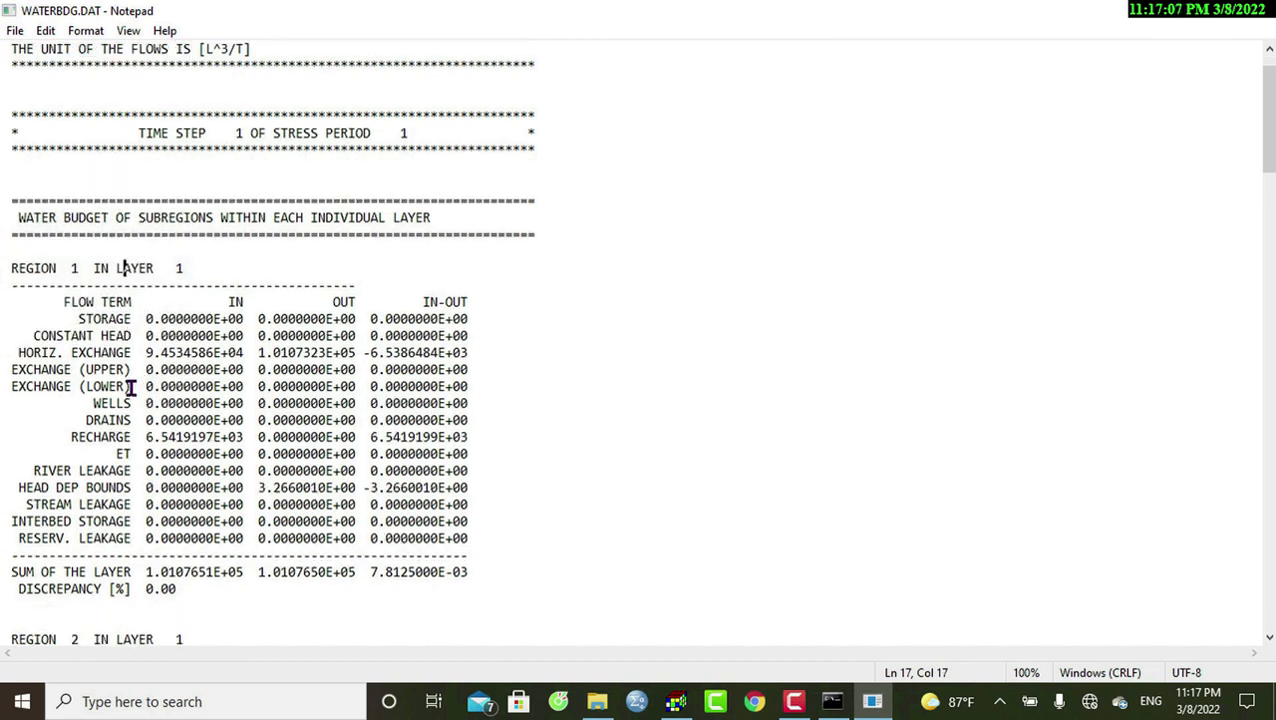
click(110, 335)
scroll(137, 425, down, 1)
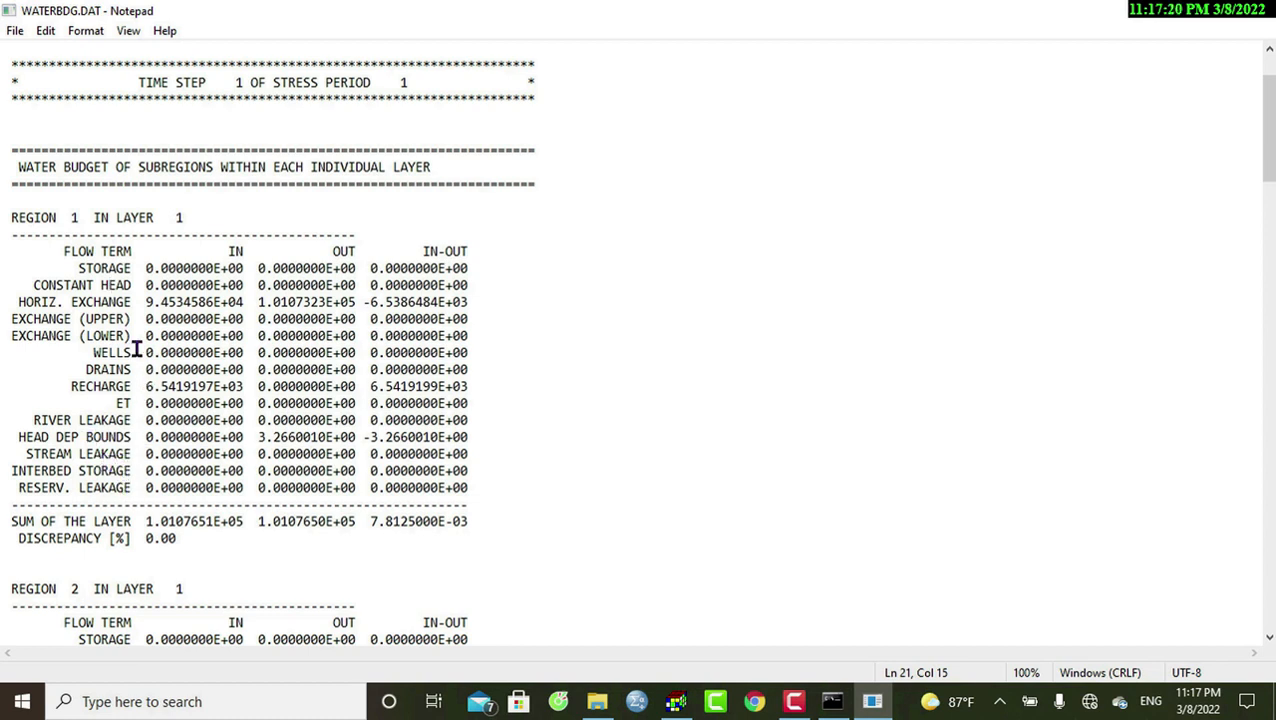
scroll(117, 288, up, 1)
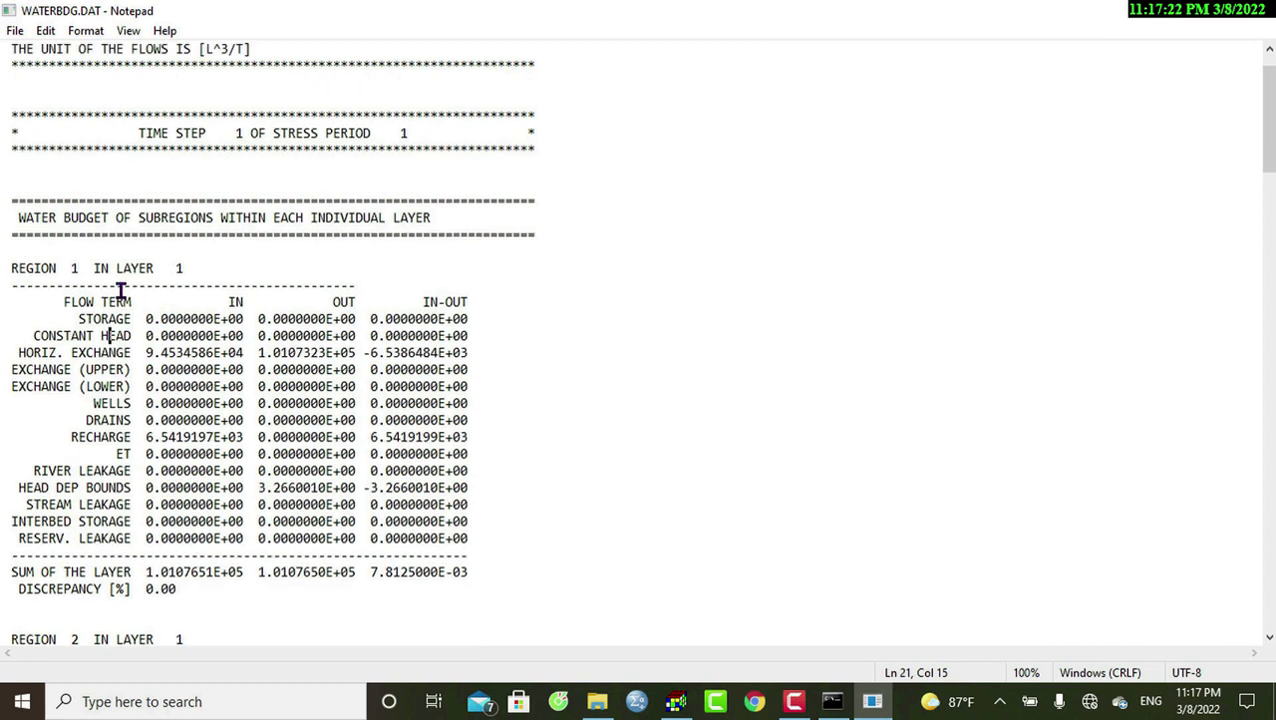
Step: Examine the IN, OUT and IN-OUT columns of the Region 1 budget table
click(134, 302)
click(145, 318)
click(224, 302)
double_click(226, 302)
click(252, 301)
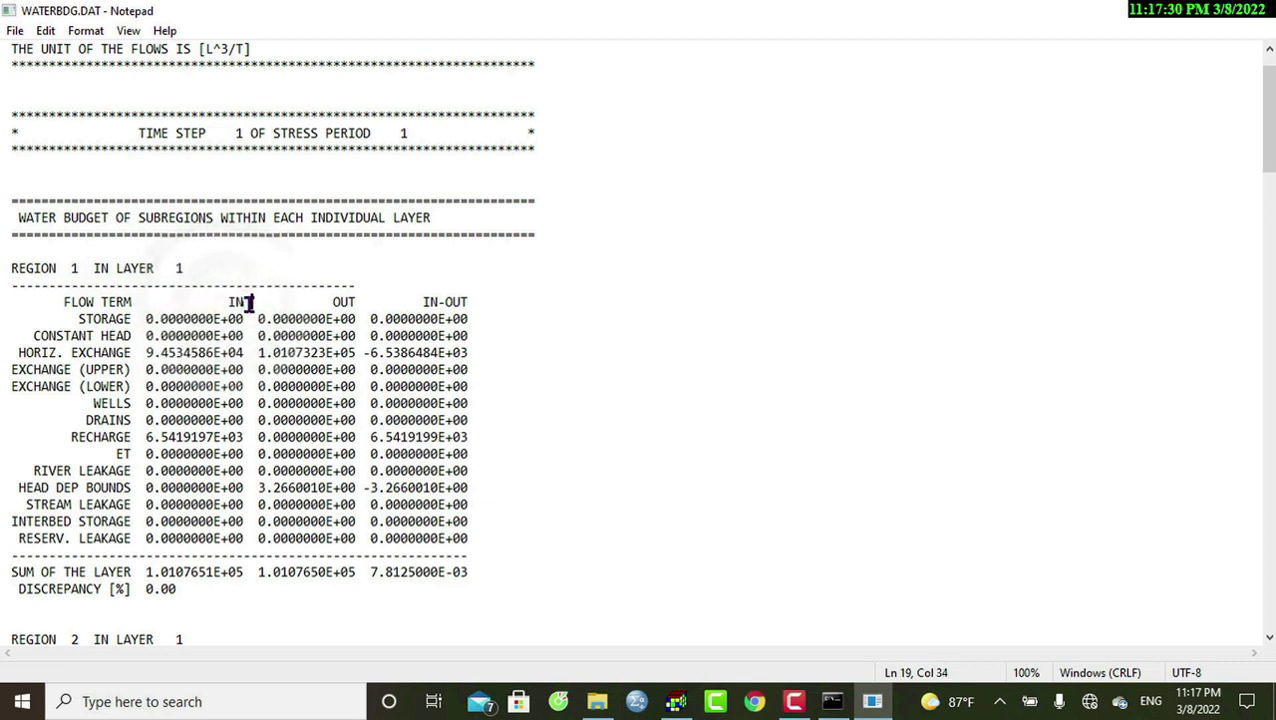
click(332, 301)
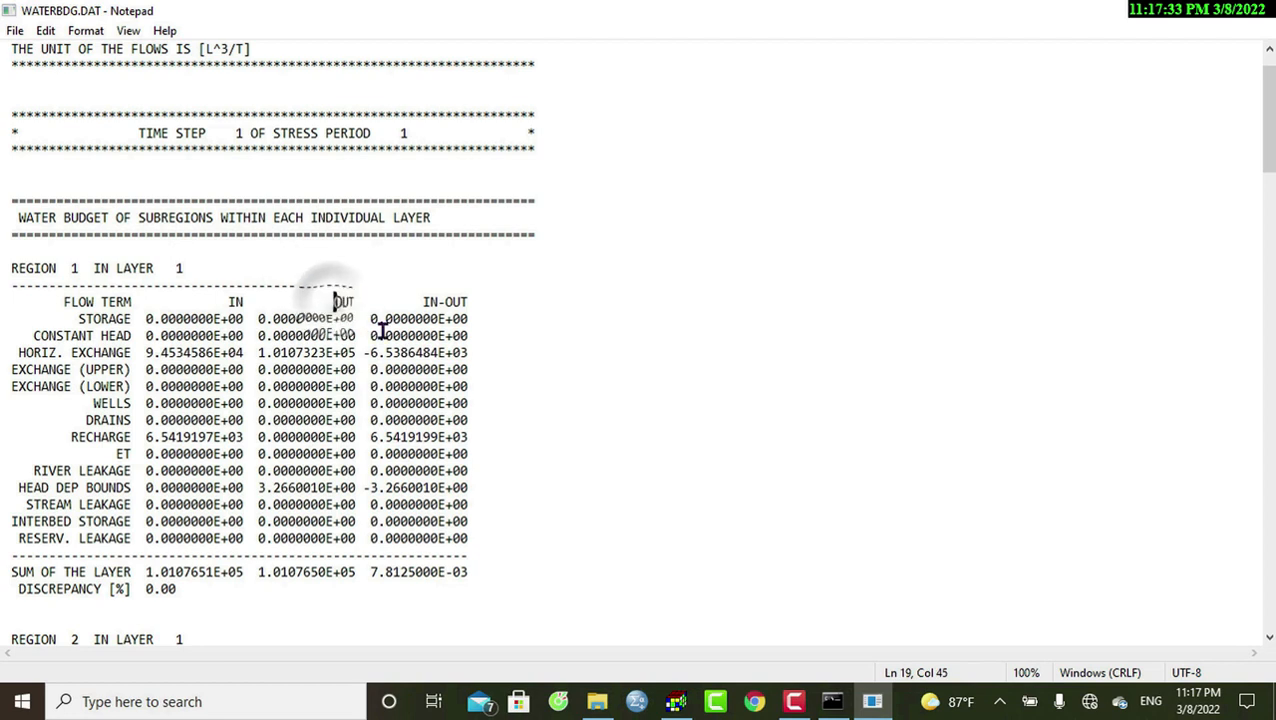
click(241, 305)
drag(419, 302, 464, 488)
click(461, 470)
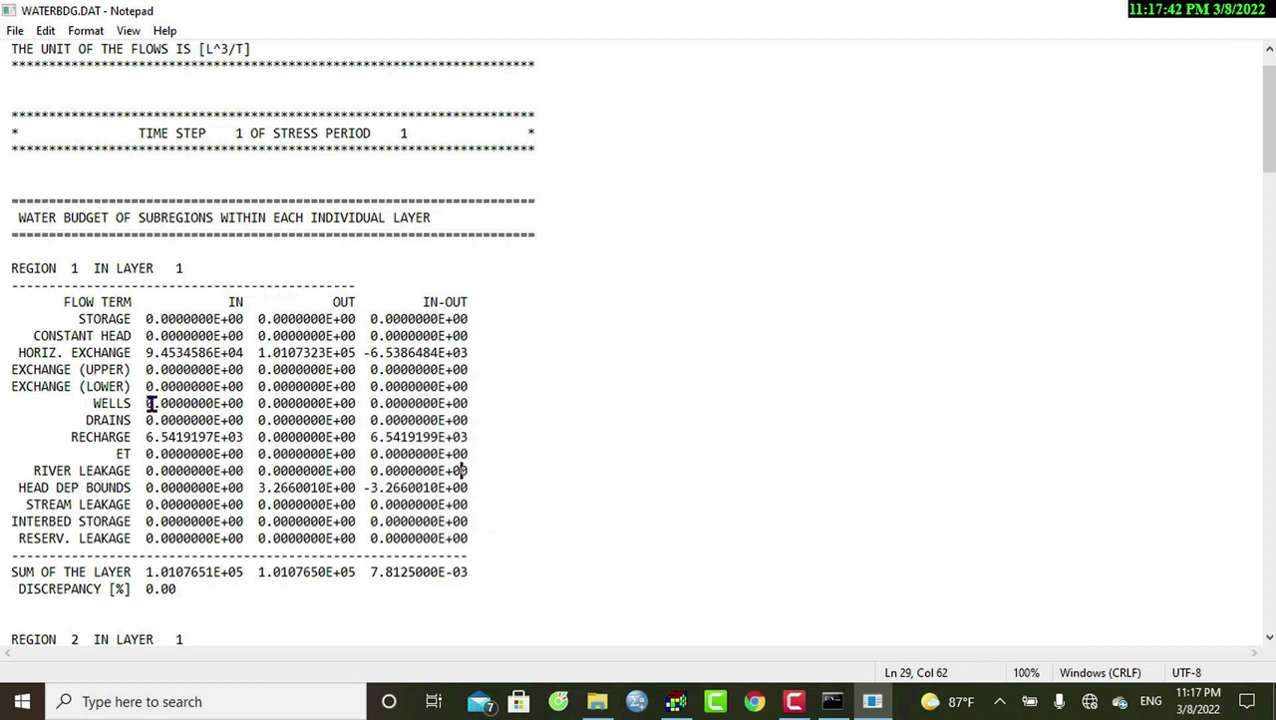
Step: Compare the IN and OUT values of the WELLS flow term for Region 1
drag(145, 403, 244, 403)
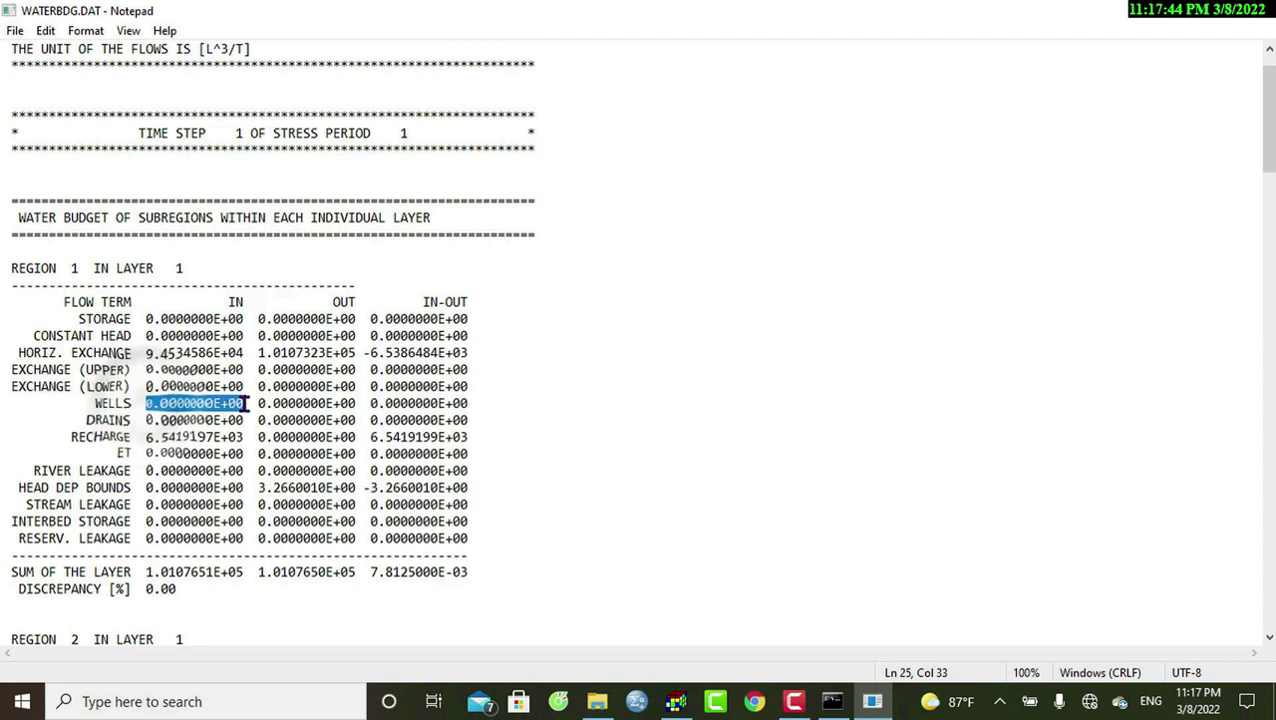
click(244, 403)
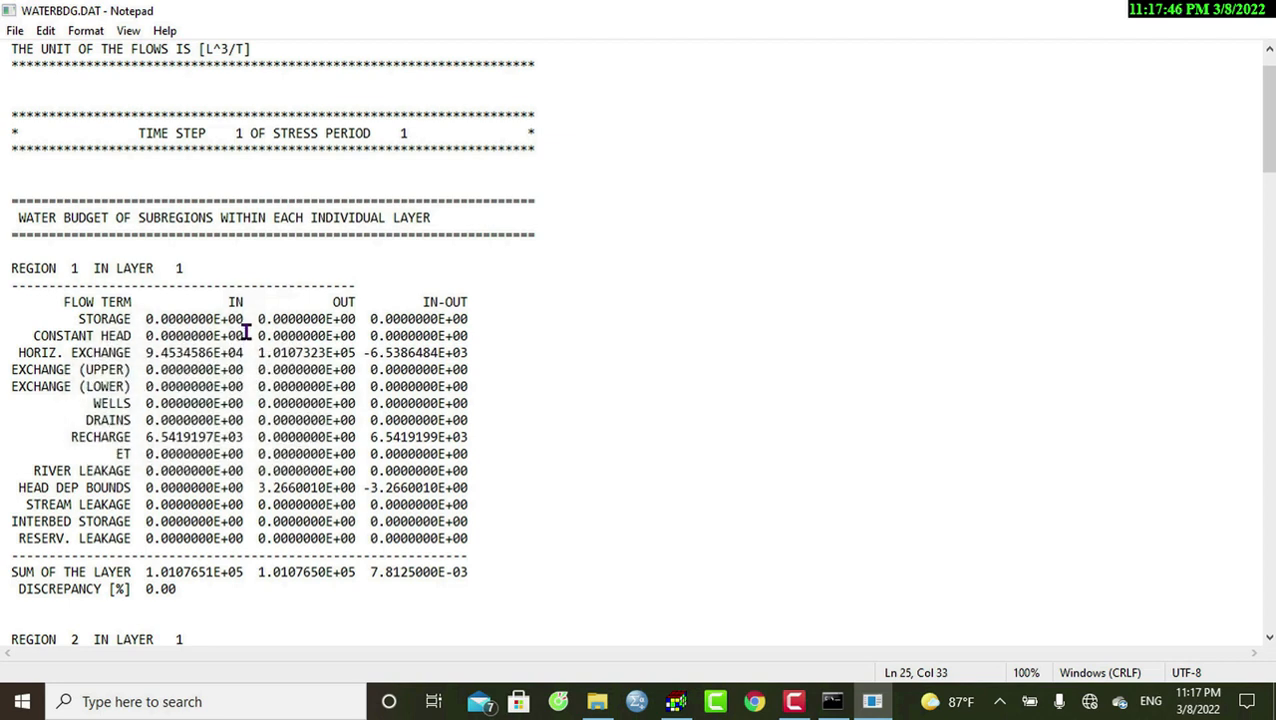
drag(245, 407, 177, 407)
click(279, 408)
drag(258, 407, 333, 407)
click(318, 404)
drag(145, 403, 242, 403)
click(243, 403)
drag(359, 403, 261, 403)
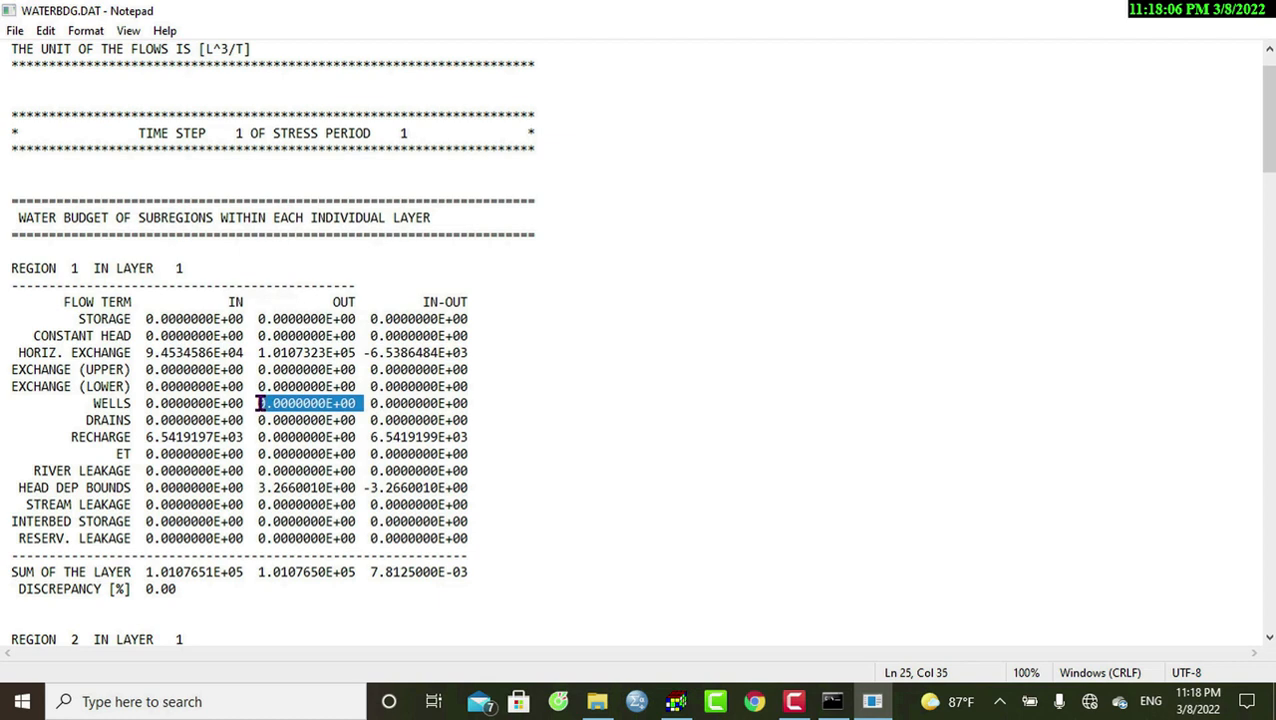
click(259, 403)
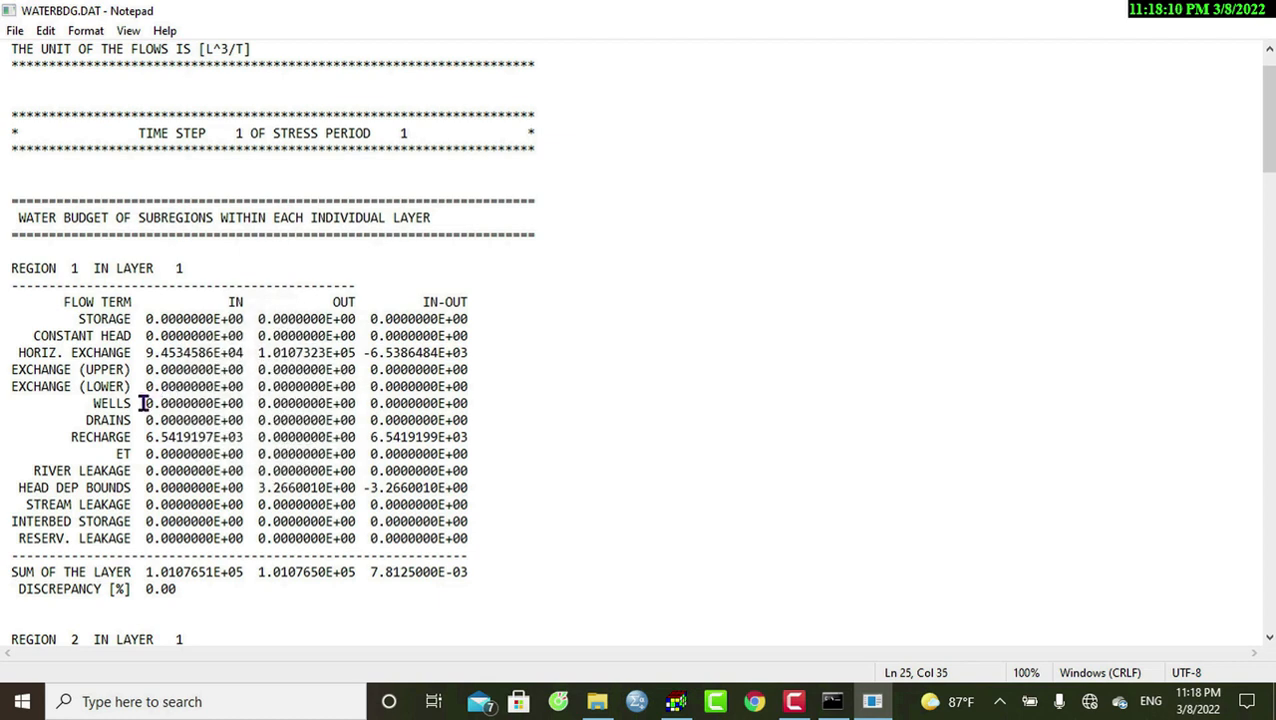
drag(145, 403, 239, 403)
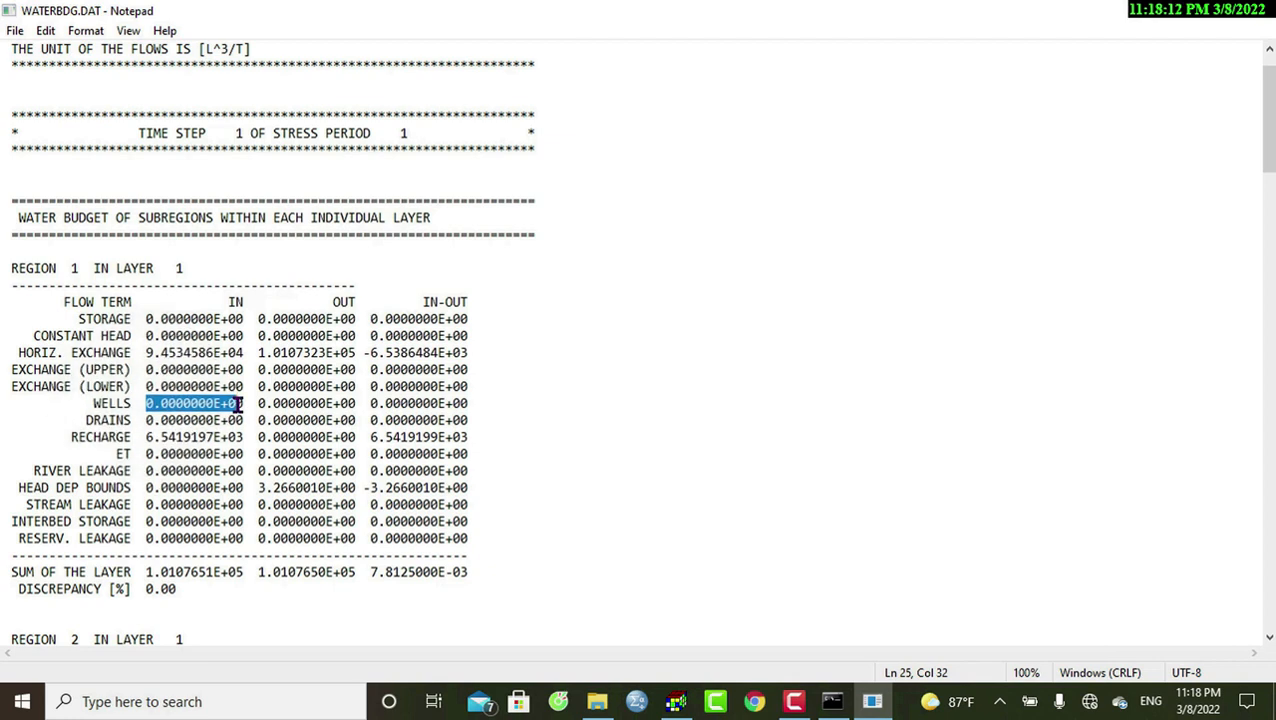
click(239, 403)
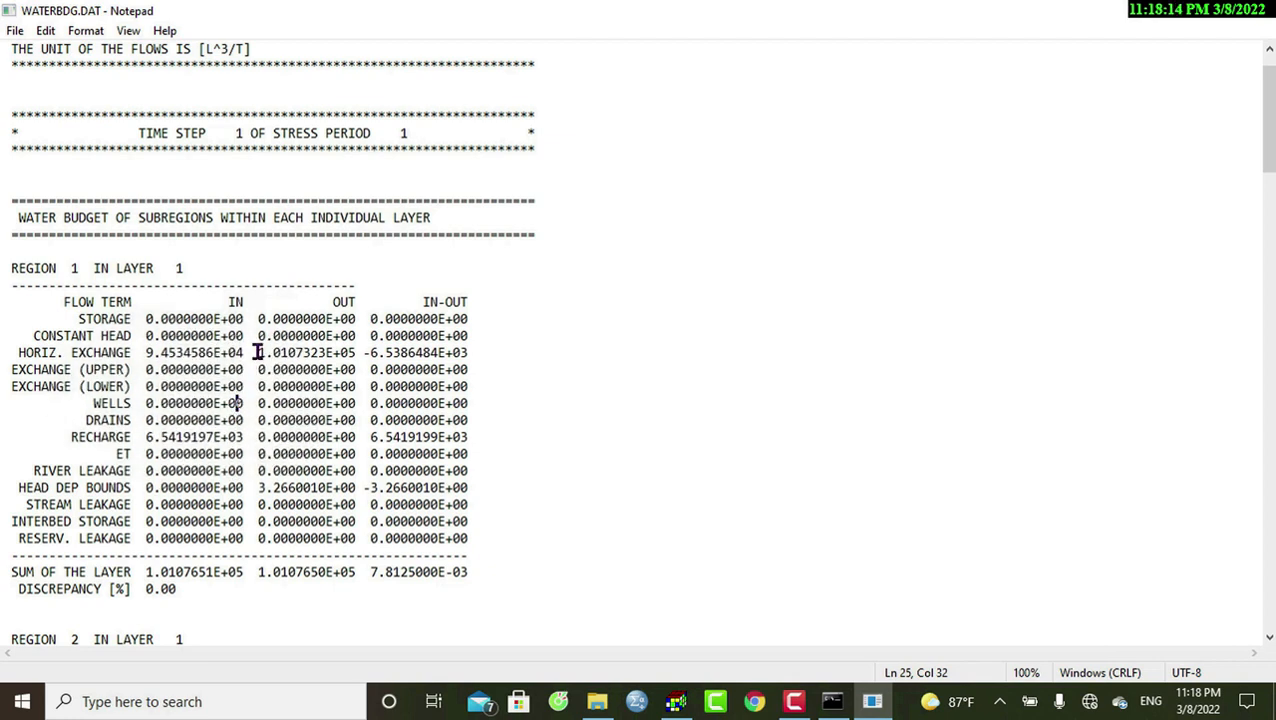
Step: Recheck the WELLS inflow and outflow entries of Region 1 in Layer 1 and close the WATERBDG.DAT report
drag(243, 403, 145, 403)
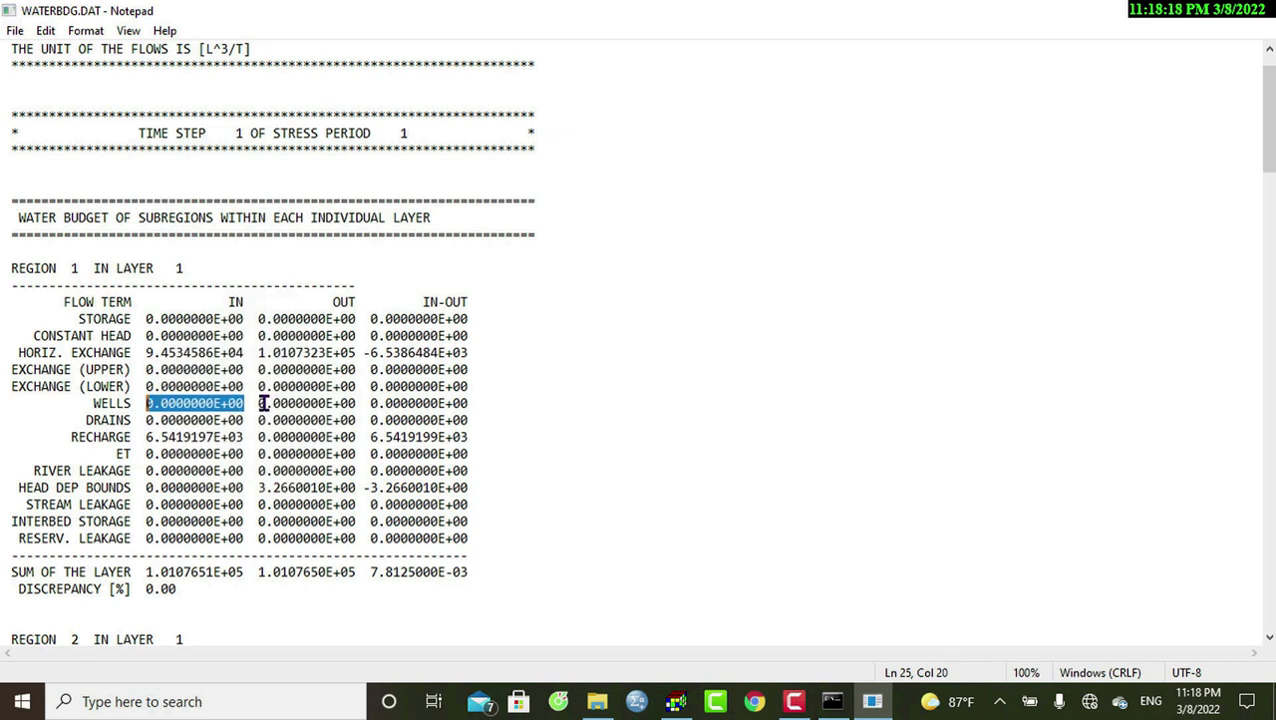
drag(258, 403, 350, 403)
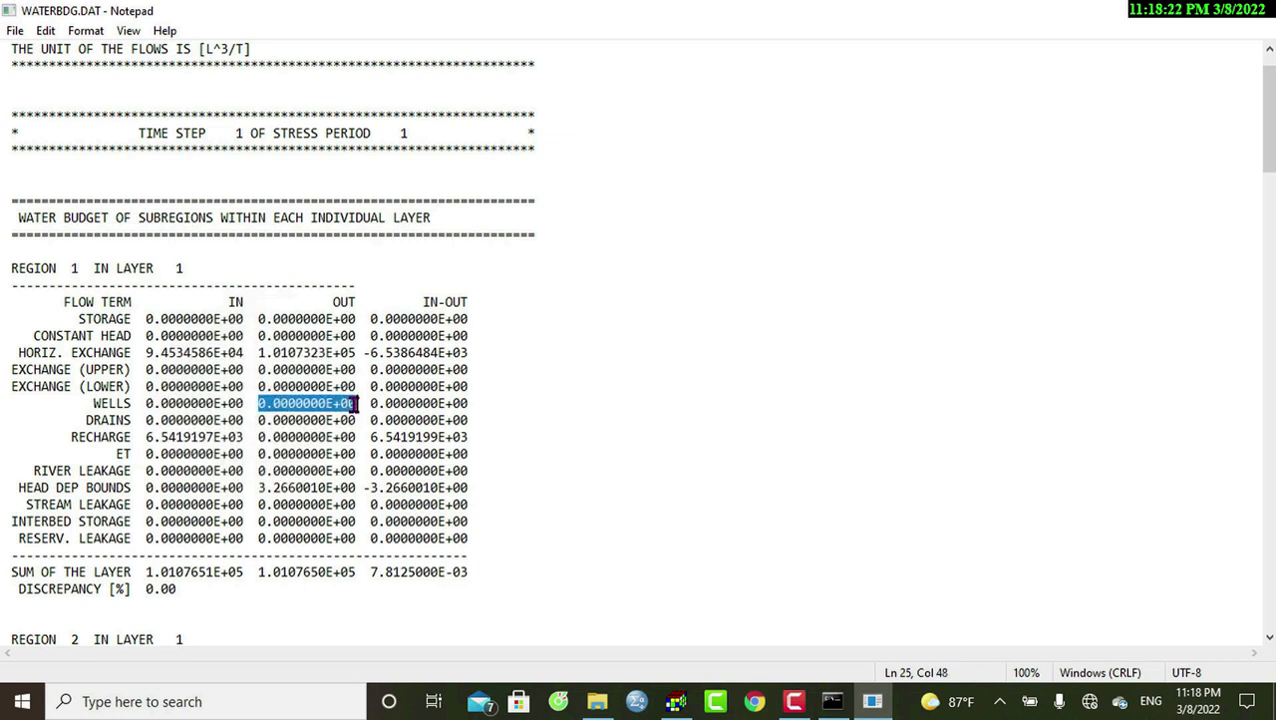
click(357, 403)
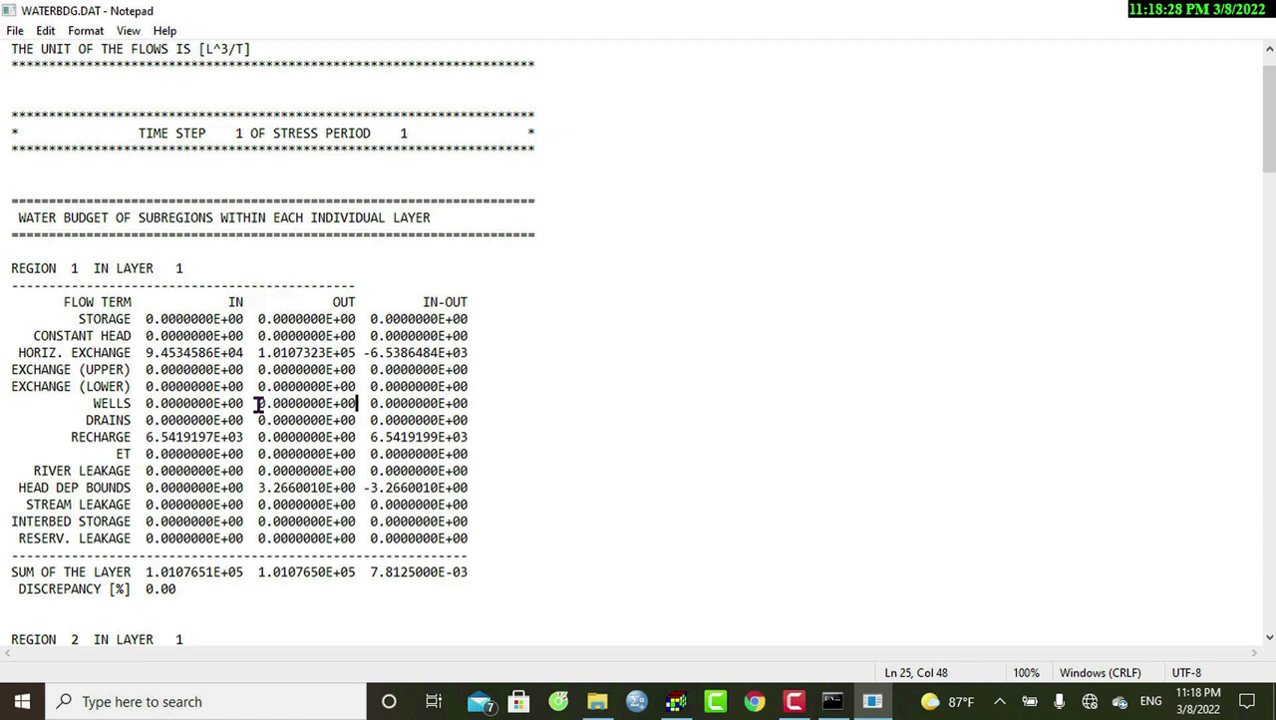
drag(258, 403, 356, 403)
click(356, 403)
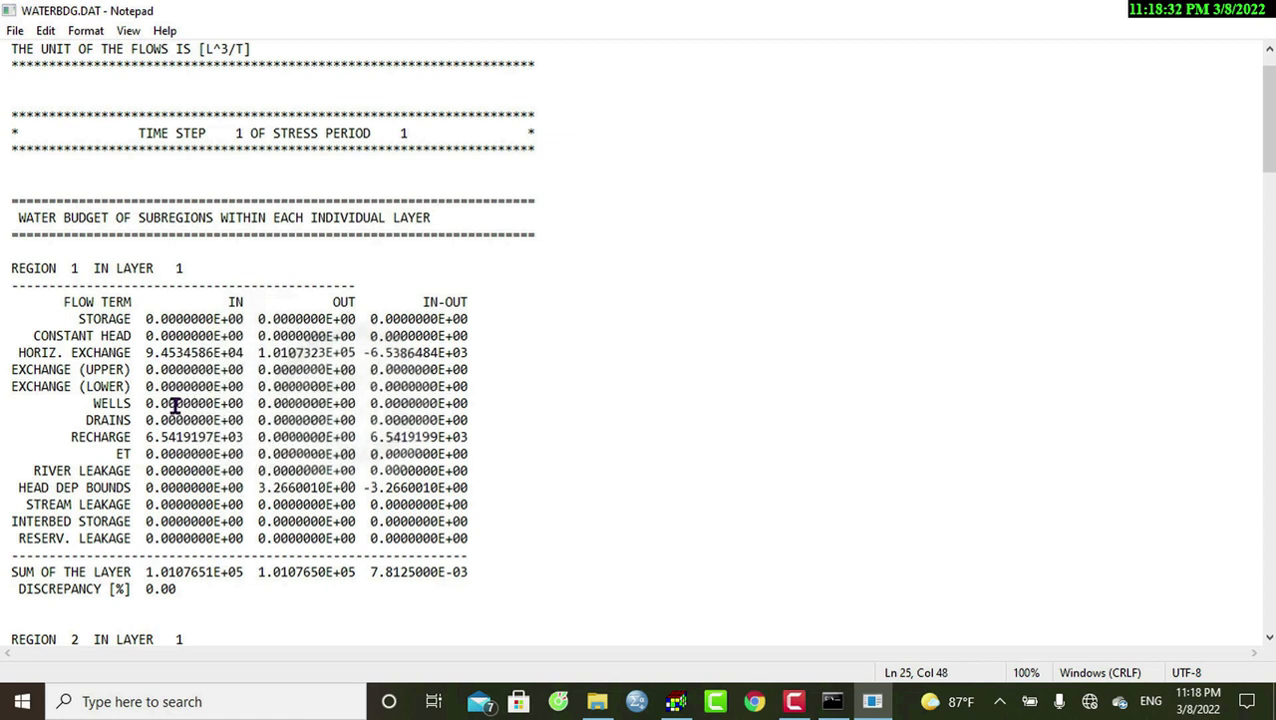
drag(147, 403, 243, 403)
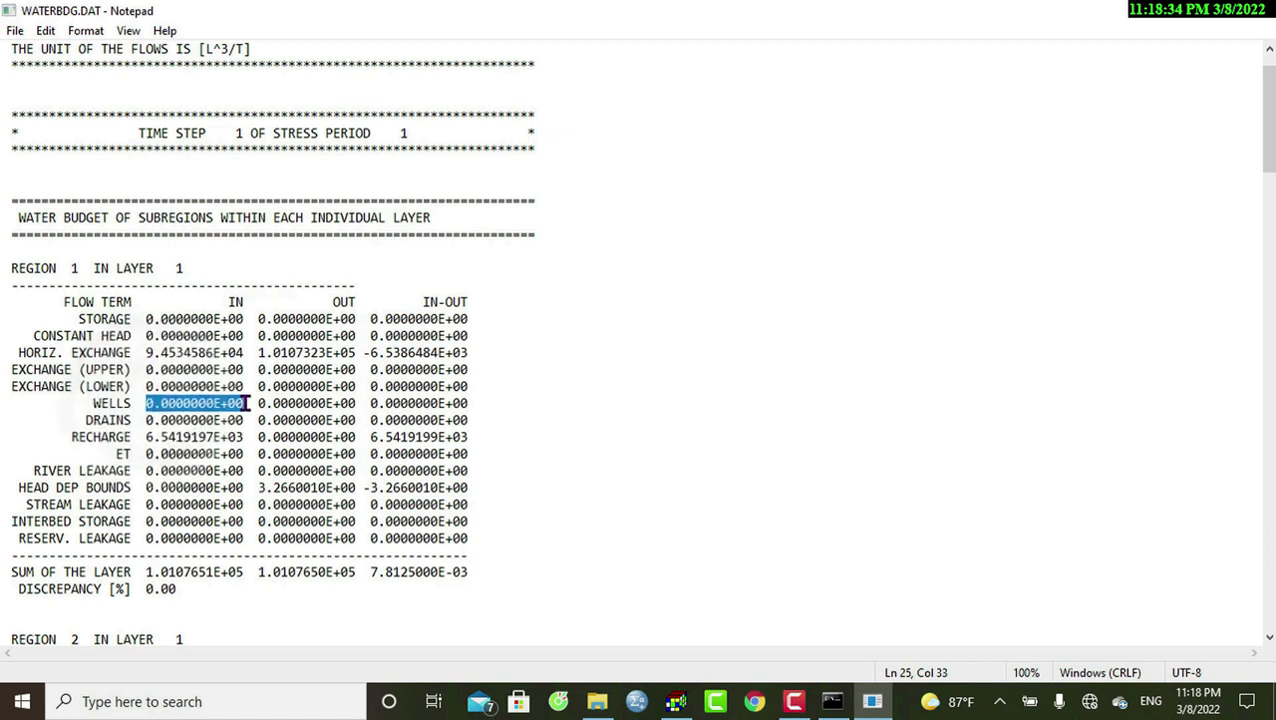
click(243, 403)
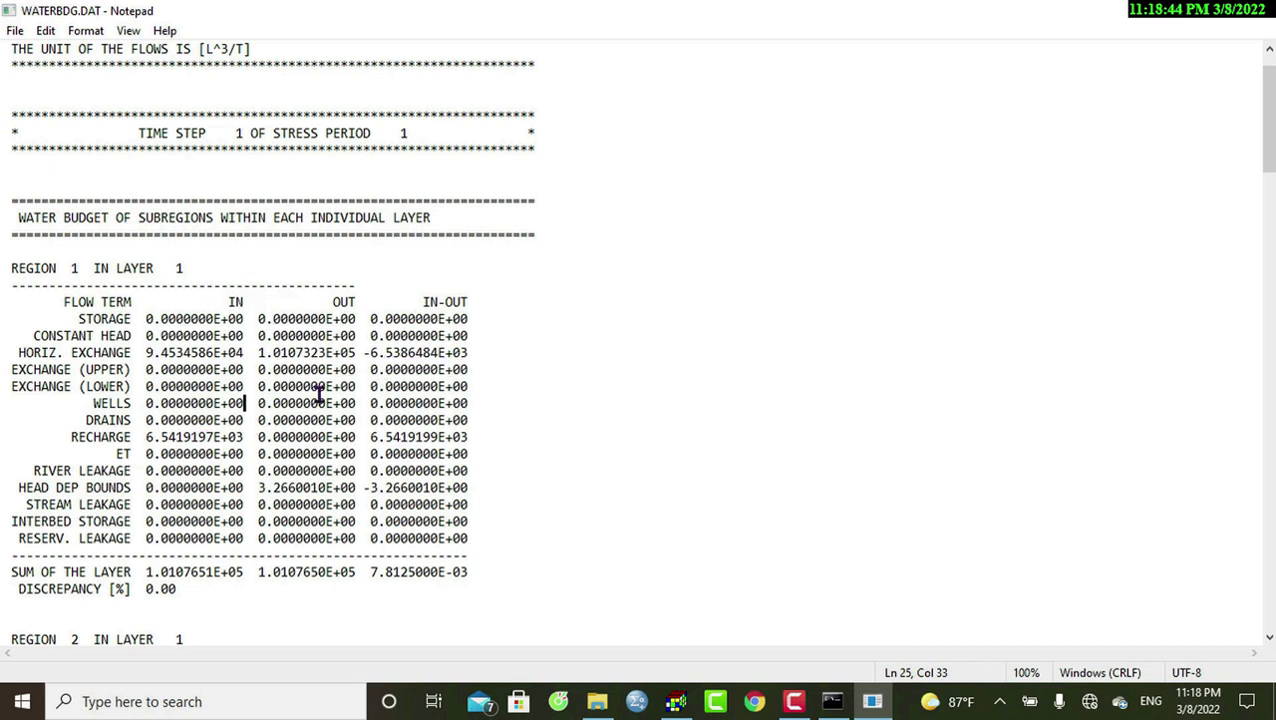
click(1207, 20)
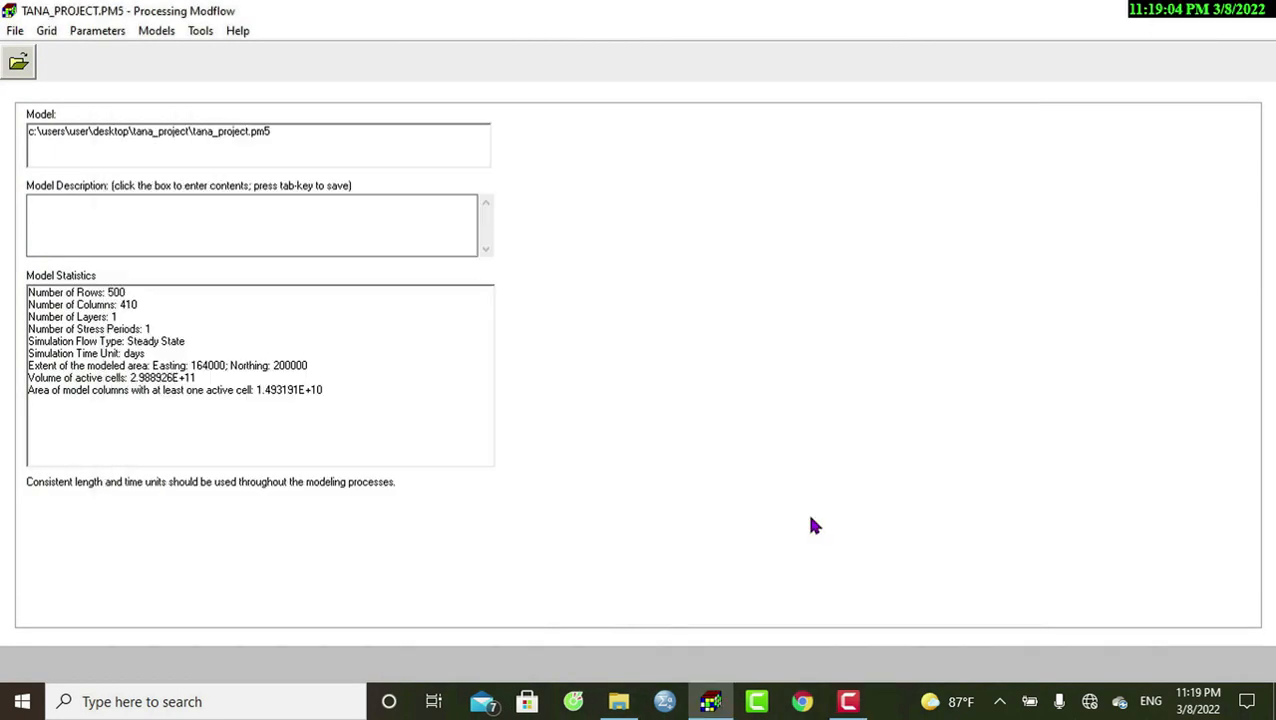